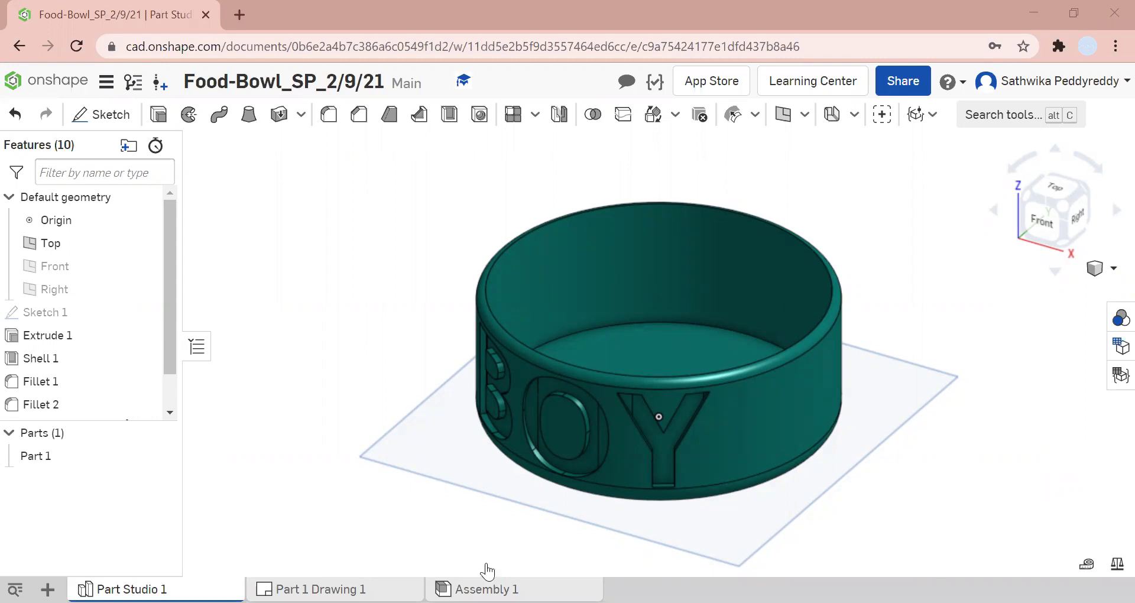
Show the Part 1 Drawing 1 sheet with the bowl's four dimensioned views.
{"action": "mouse_move", "coordinate": [336, 588]}
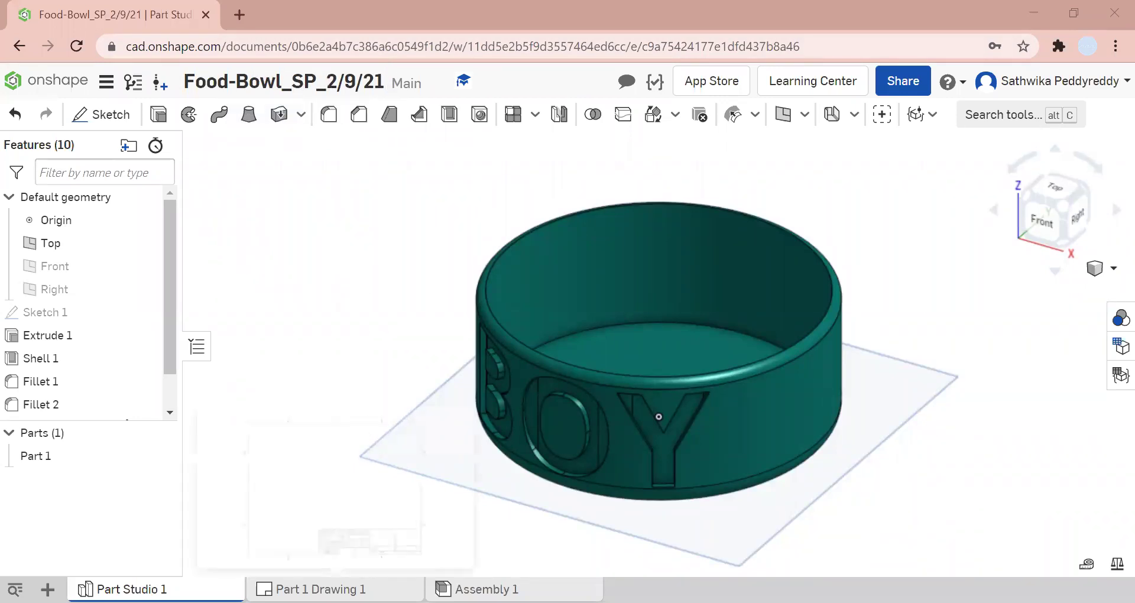
{"action": "left_click", "coordinate": [336, 588]}
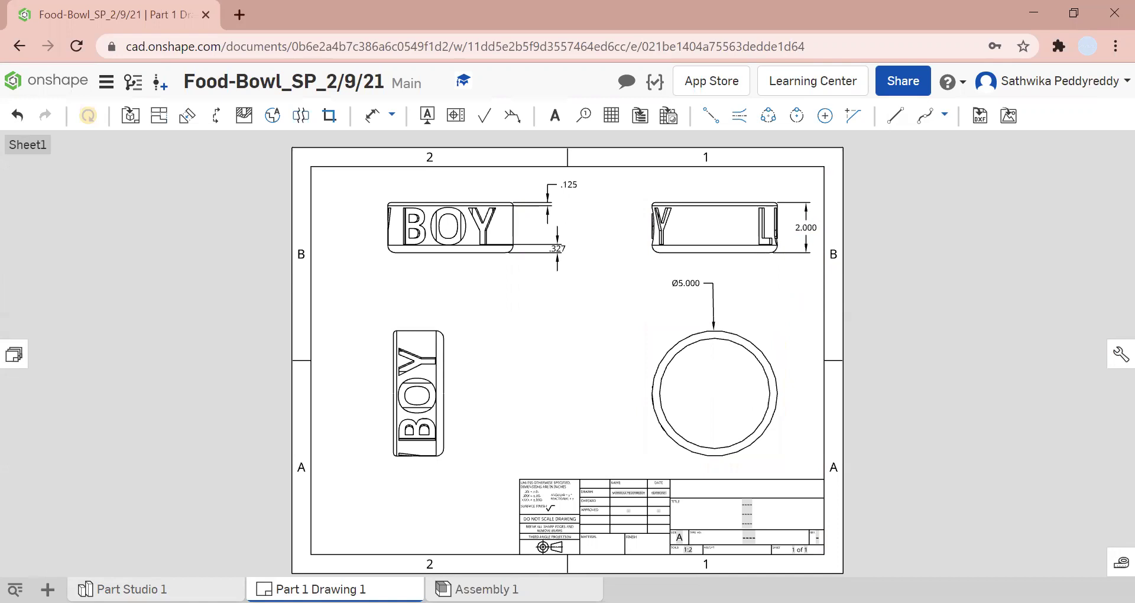
Rename the original Part Studio to 'Example FoodBowl' and create a new empty Part Studio.
{"action": "right_click", "coordinate": [107, 589]}
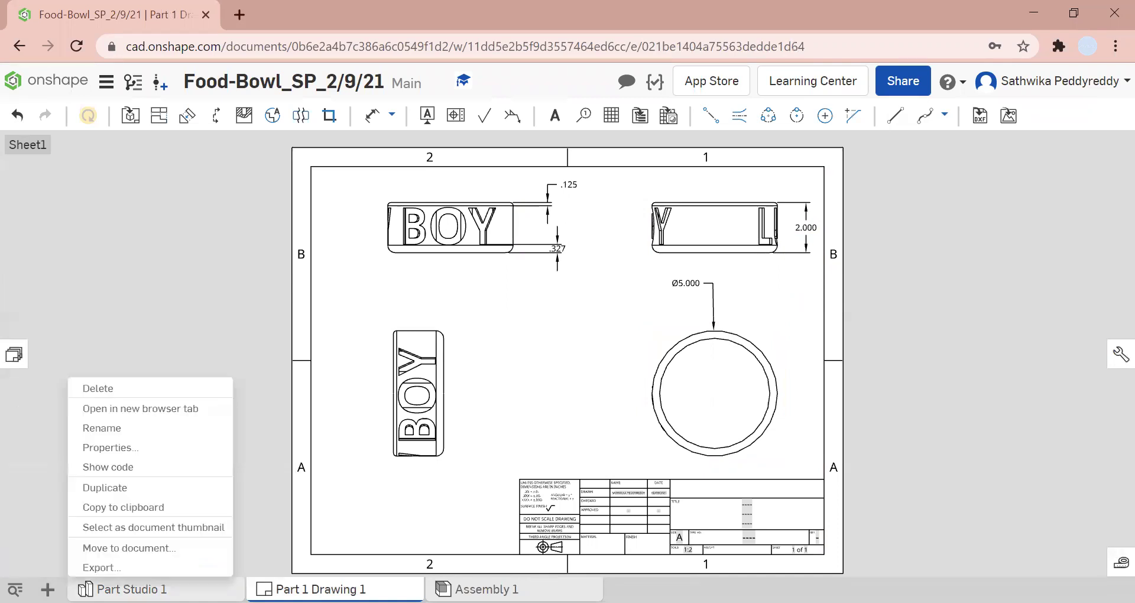
{"action": "left_click", "coordinate": [136, 427]}
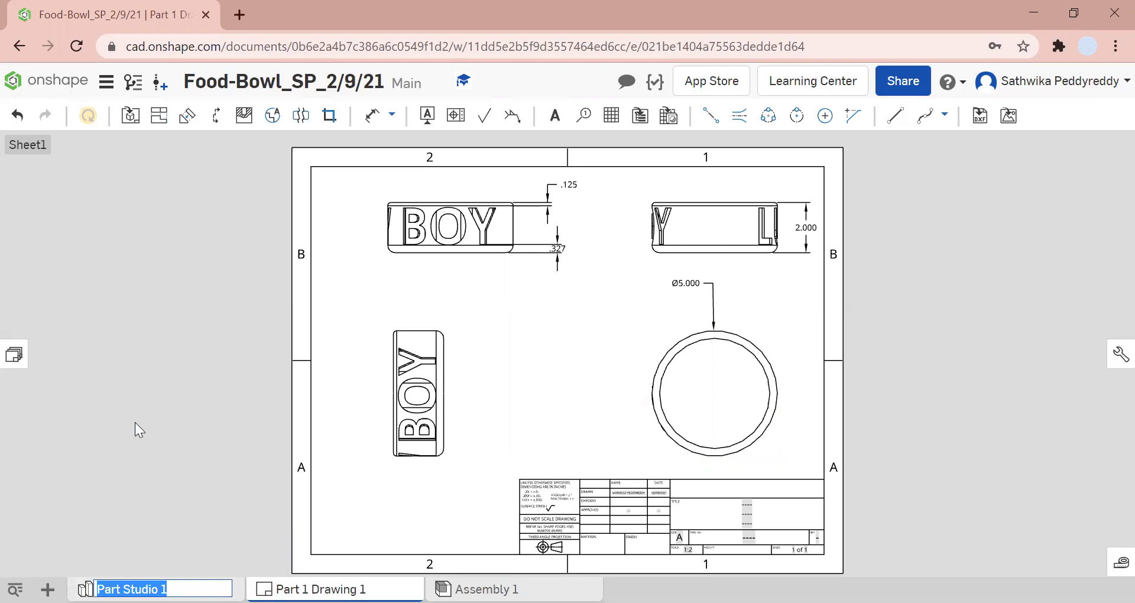
{"action": "type", "text": "E"}
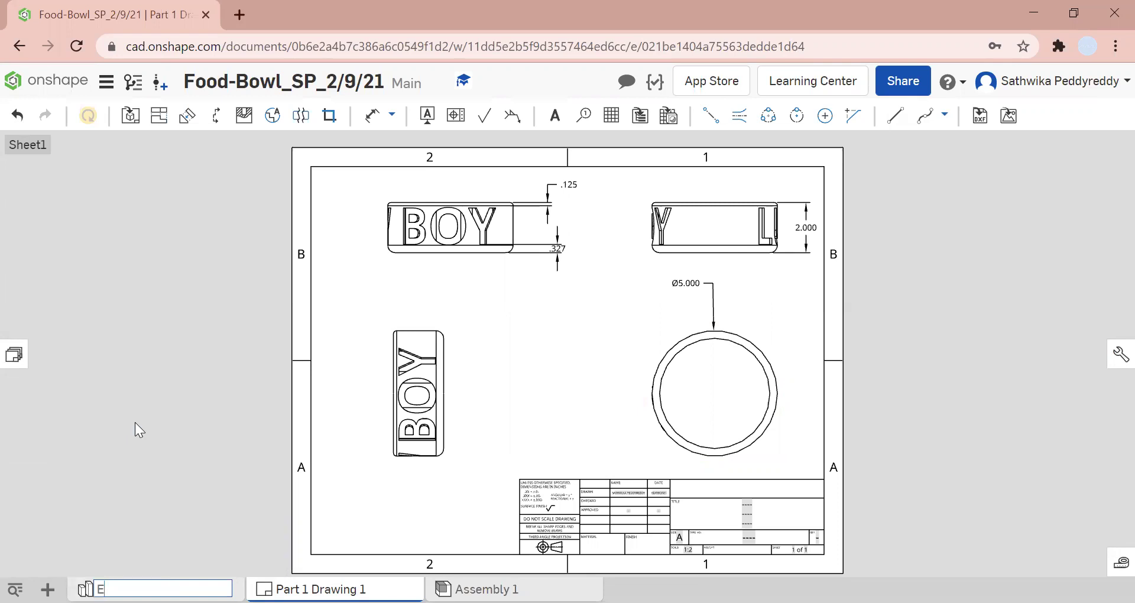
{"action": "type", "text": "xample FoodBowl"}
{"action": "key", "text": "Return"}
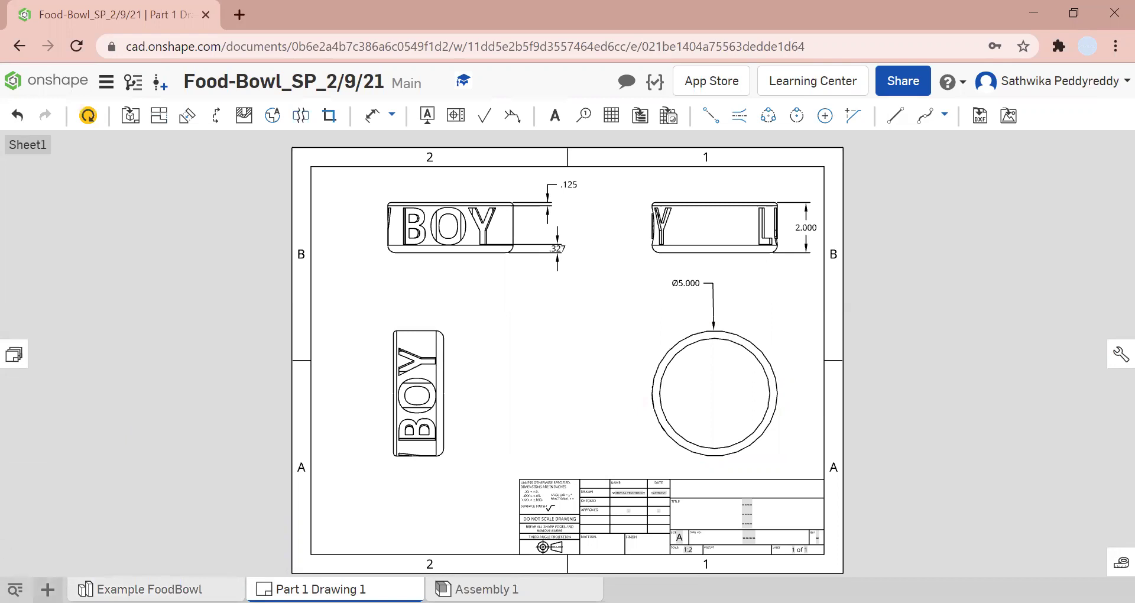
{"action": "left_click", "coordinate": [48, 590]}
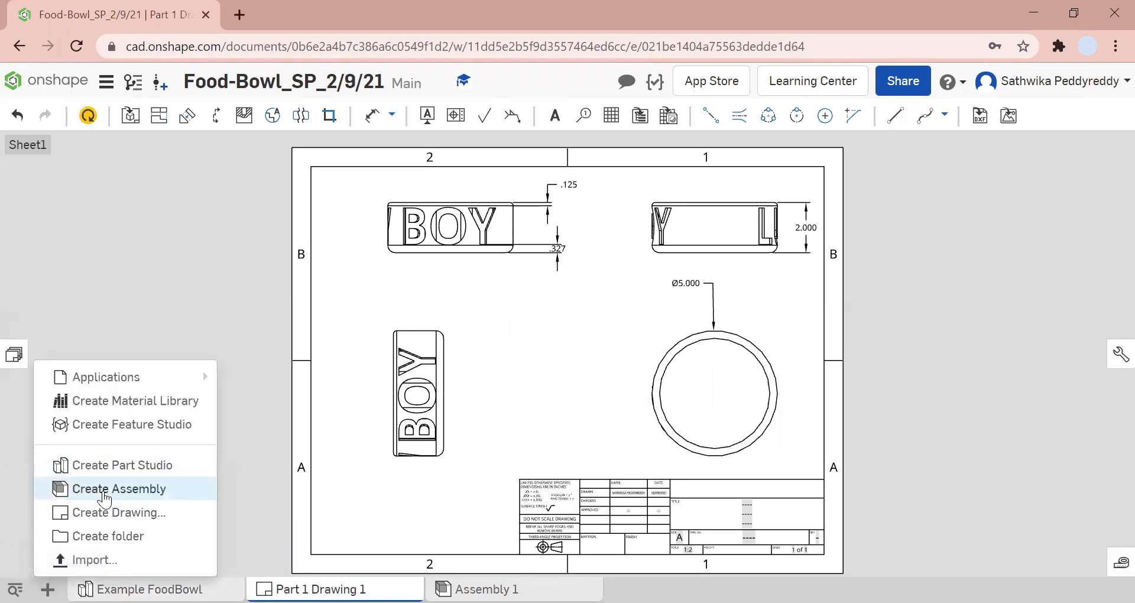
{"action": "left_click", "coordinate": [106, 465]}
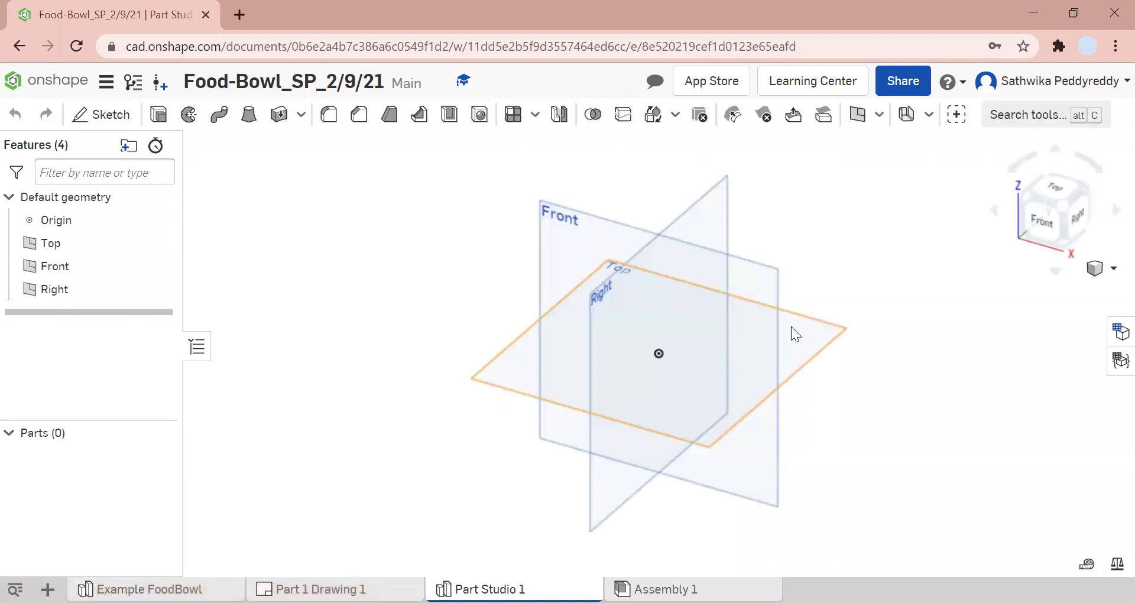
Start a new sketch on the Top plane.
{"action": "right_click", "coordinate": [792, 333]}
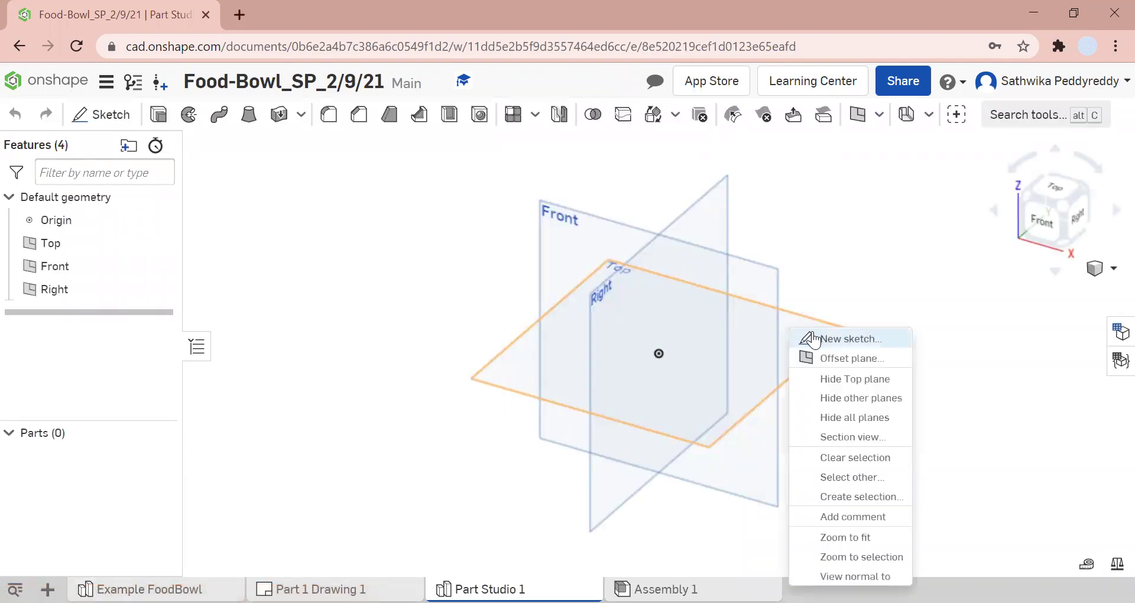
{"action": "left_click", "coordinate": [818, 339]}
{"action": "right_click", "coordinate": [815, 332]}
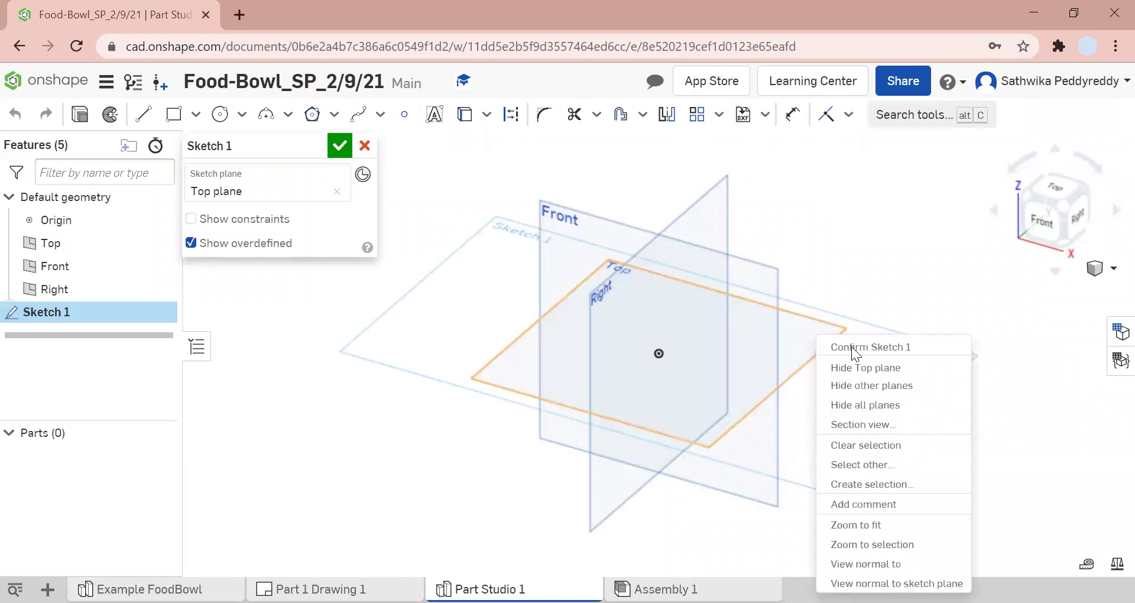
{"action": "left_click", "coordinate": [900, 241]}
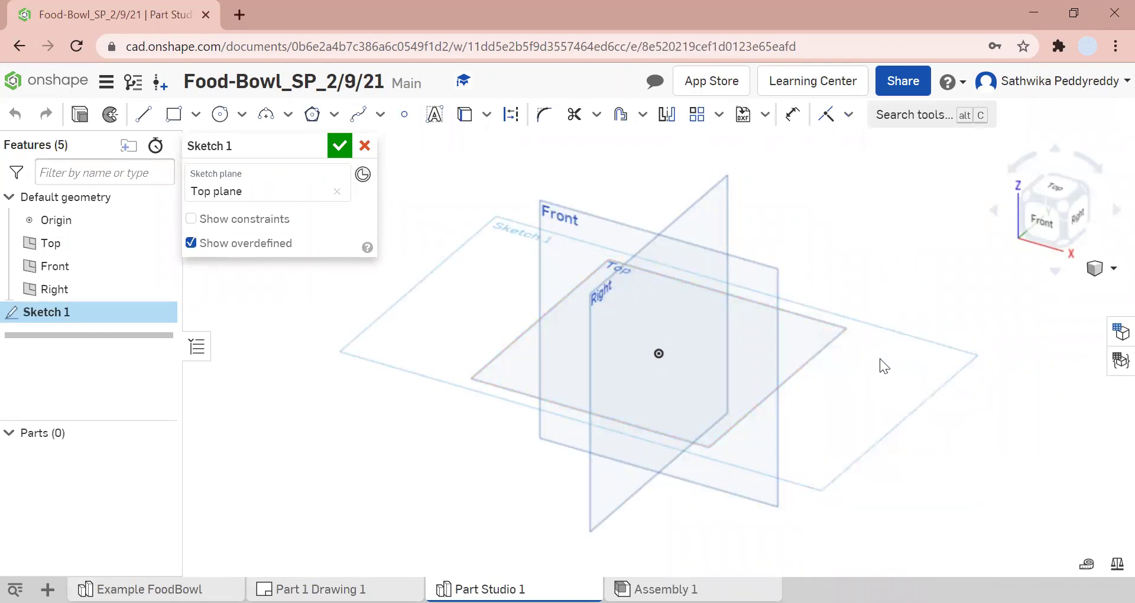
View the sketch plane face-on and hide the Front and Right planes.
{"action": "right_click", "coordinate": [879, 358]}
{"action": "left_click", "coordinate": [957, 495]}
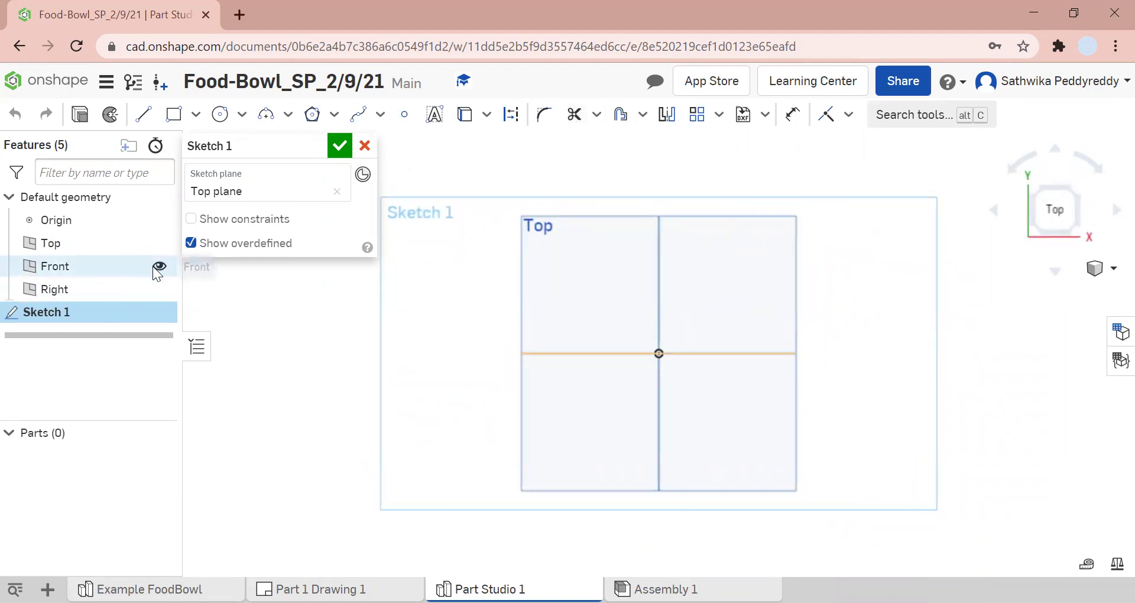
{"action": "left_click", "coordinate": [157, 266]}
{"action": "left_click", "coordinate": [158, 288]}
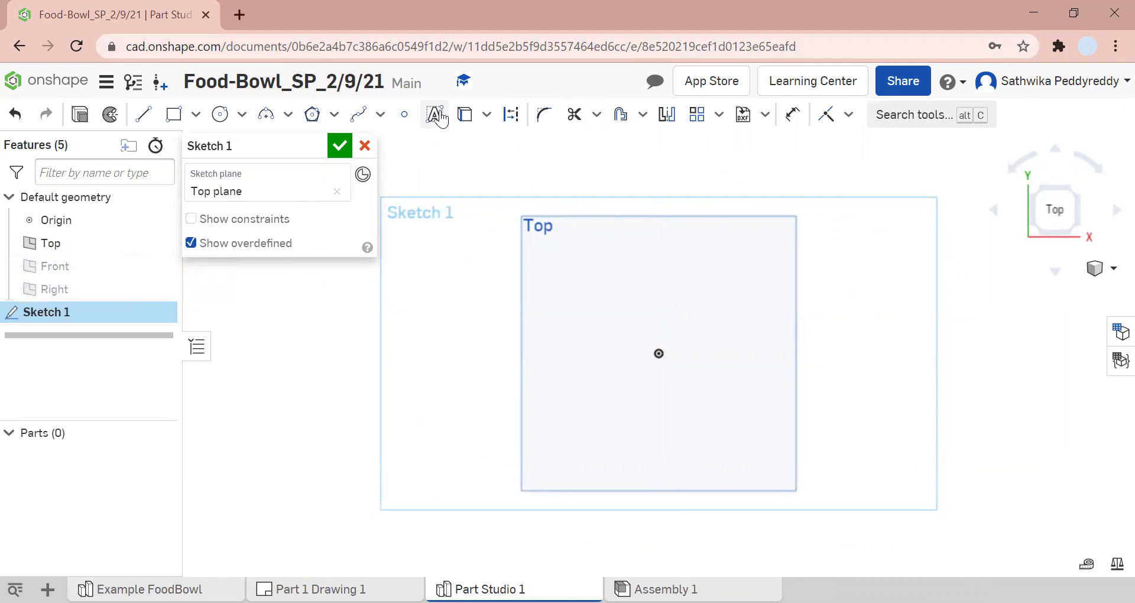
Draw a circle centred on the origin.
{"action": "left_click", "coordinate": [223, 114]}
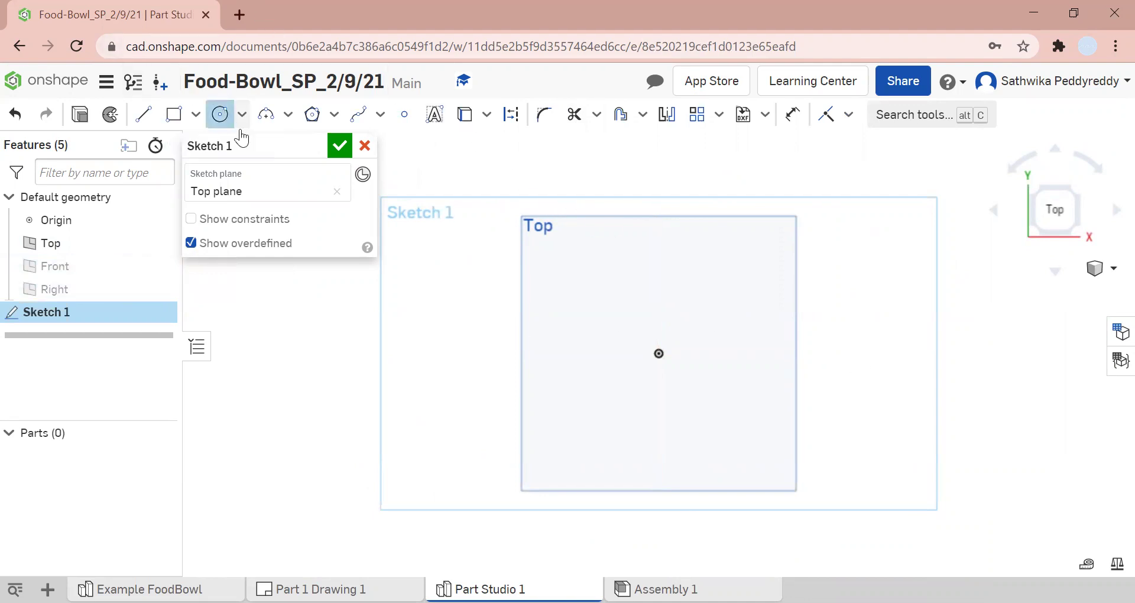
{"action": "left_click", "coordinate": [656, 353]}
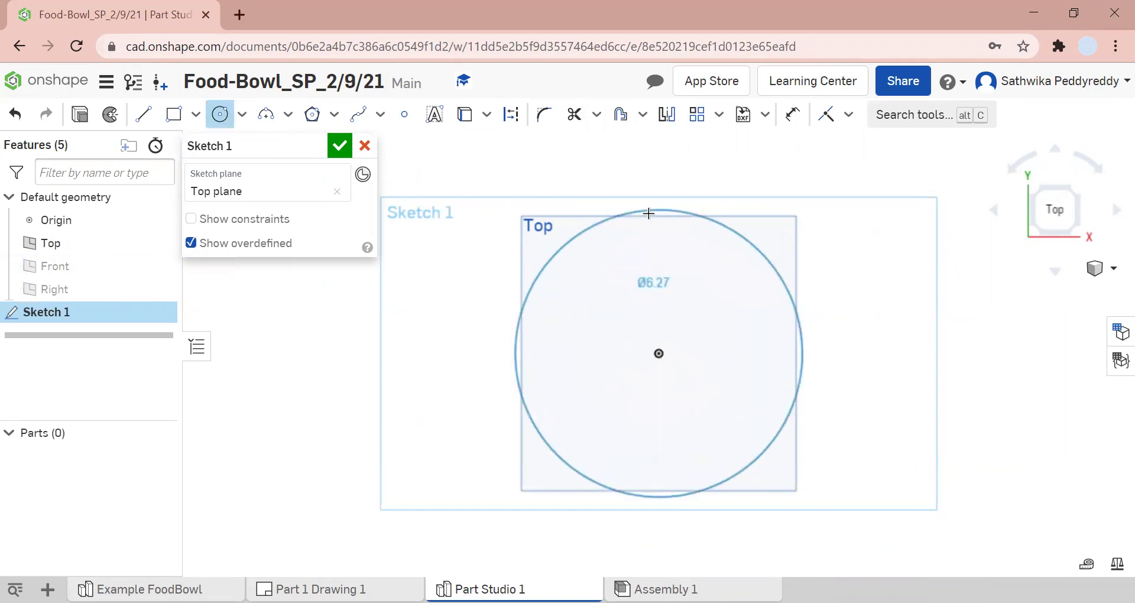
{"action": "left_click", "coordinate": [647, 229]}
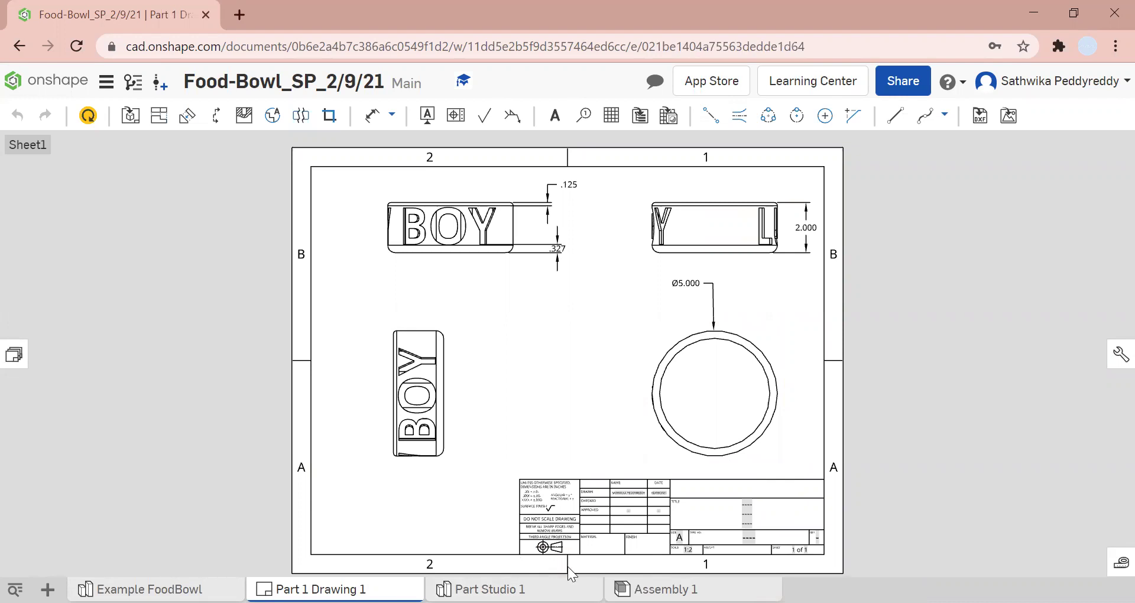
{"action": "left_click", "coordinate": [568, 588]}
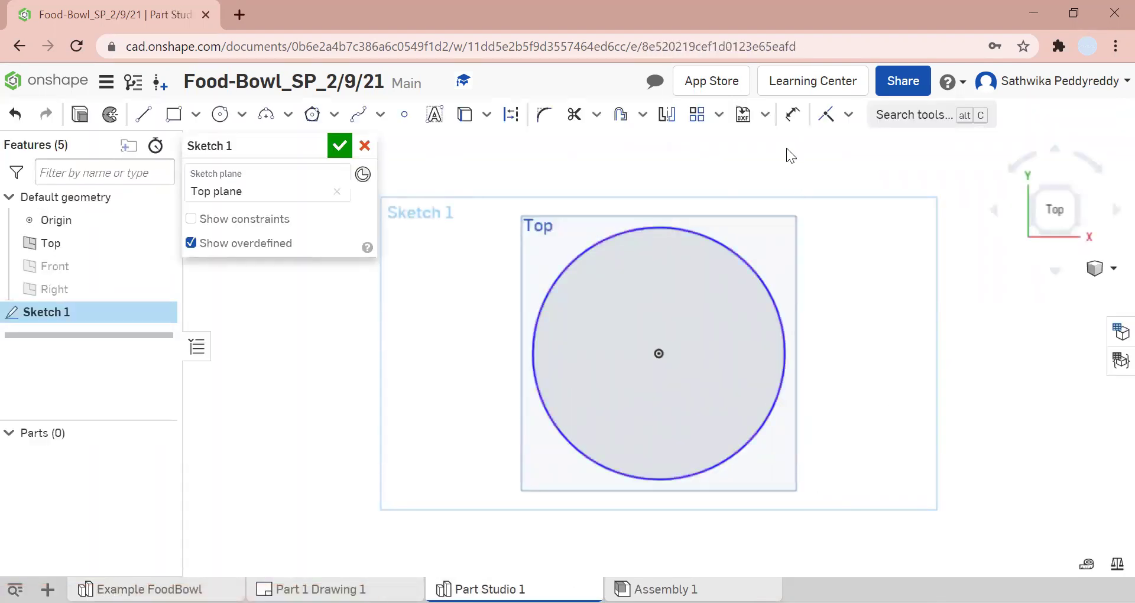
Dimension the circle's diameter to 5 in and finish Sketch 1.
{"action": "left_click", "coordinate": [792, 114]}
{"action": "left_click", "coordinate": [745, 257]}
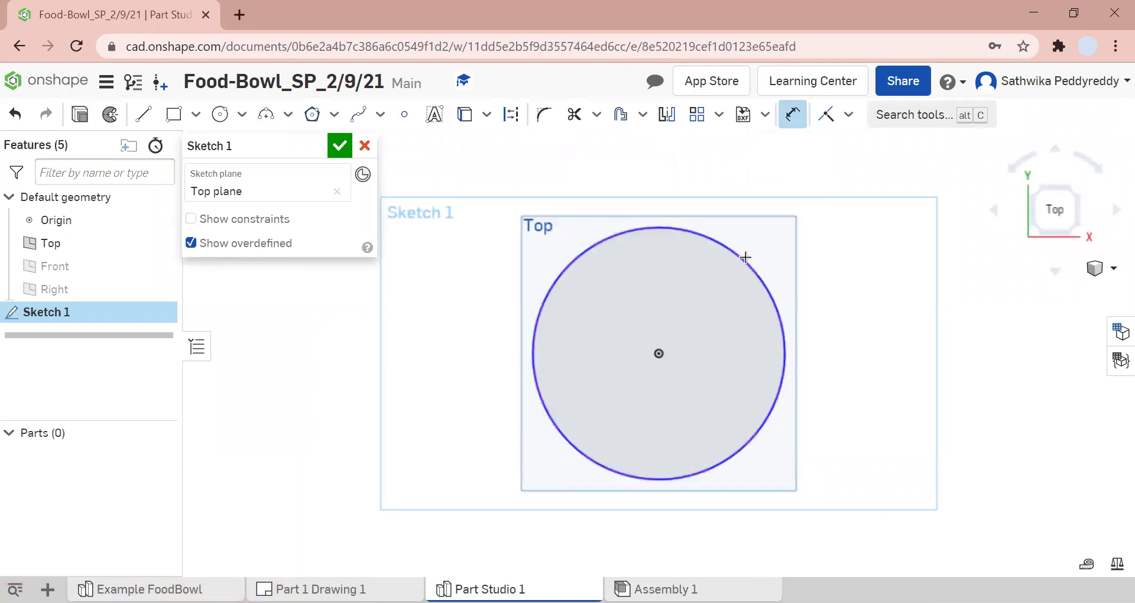
{"action": "left_click", "coordinate": [796, 231]}
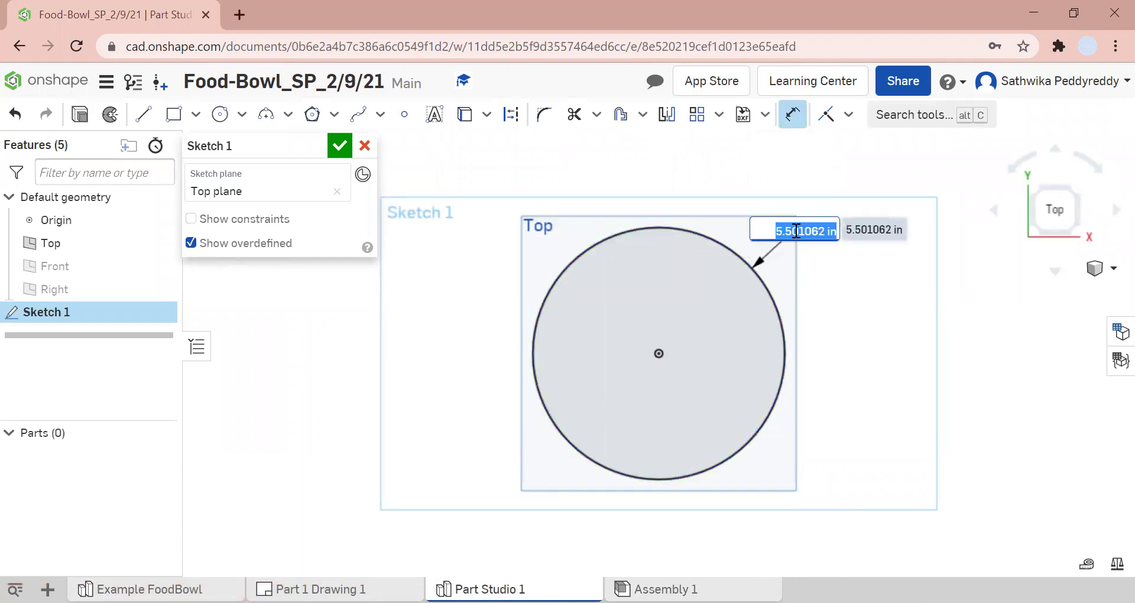
{"action": "type", "text": "5"}
{"action": "key", "text": "Return"}
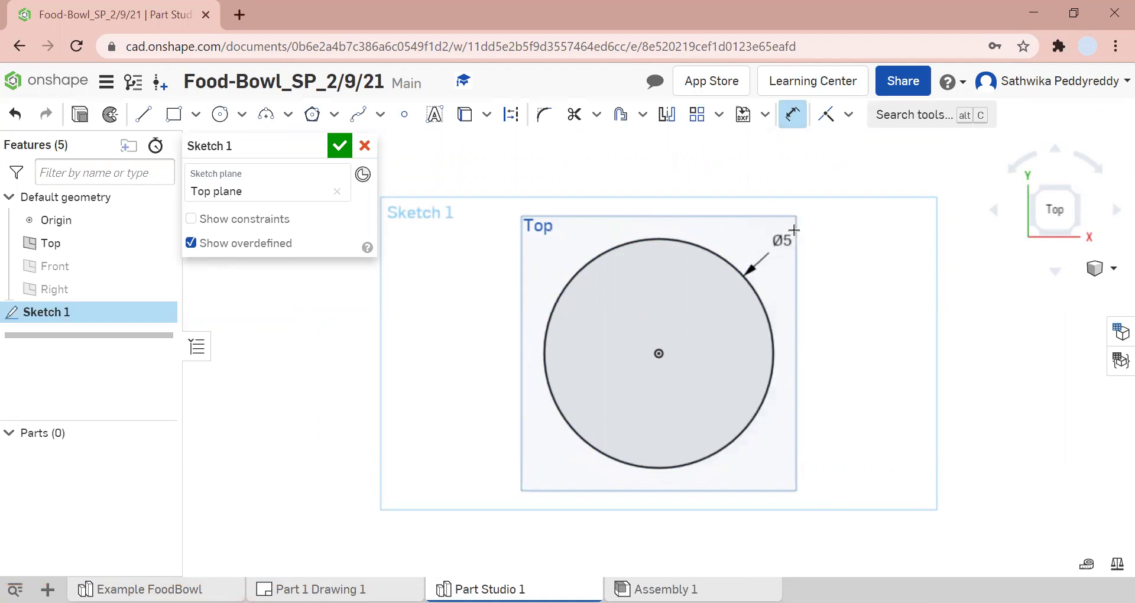
{"action": "left_click", "coordinate": [341, 145]}
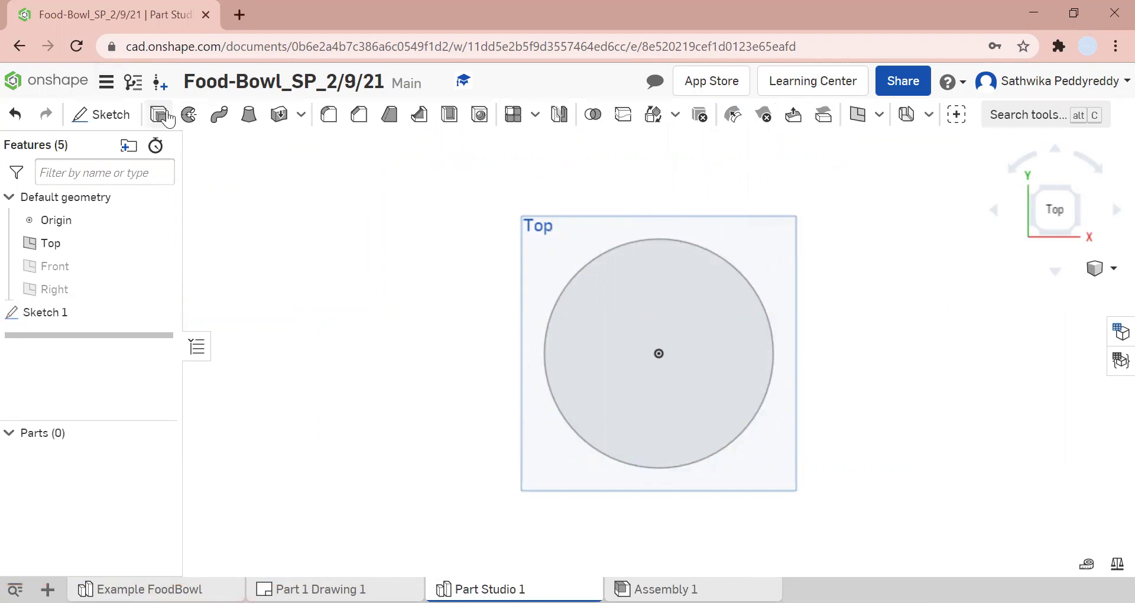
Extrude the 5-inch circle 2 in into solid Part 1 and view it isometrically.
{"action": "left_click", "coordinate": [167, 117]}
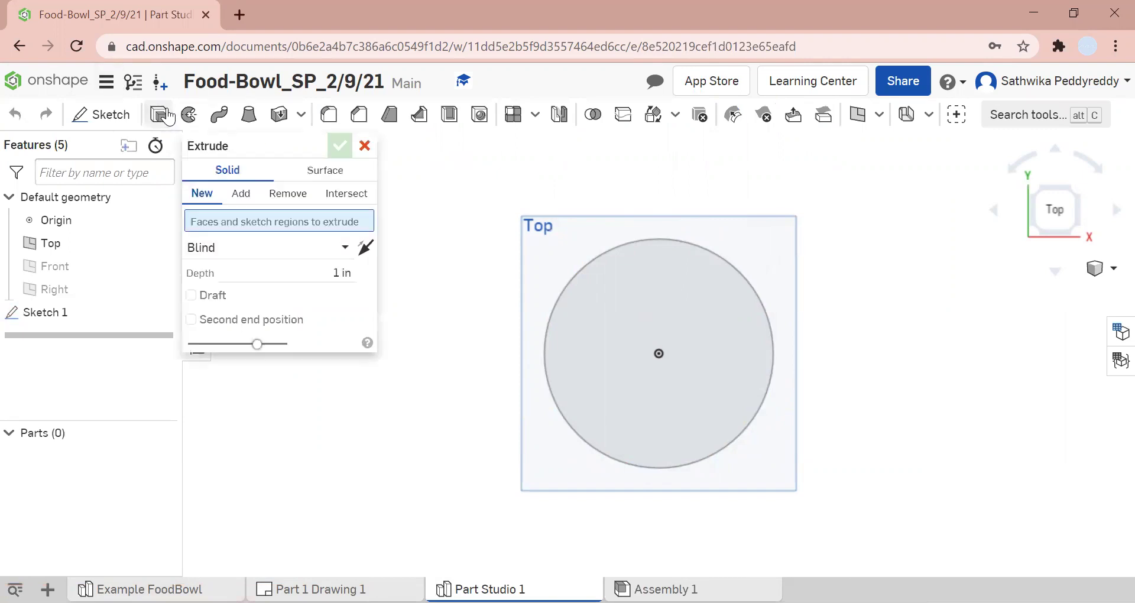
{"action": "left_click", "coordinate": [614, 281]}
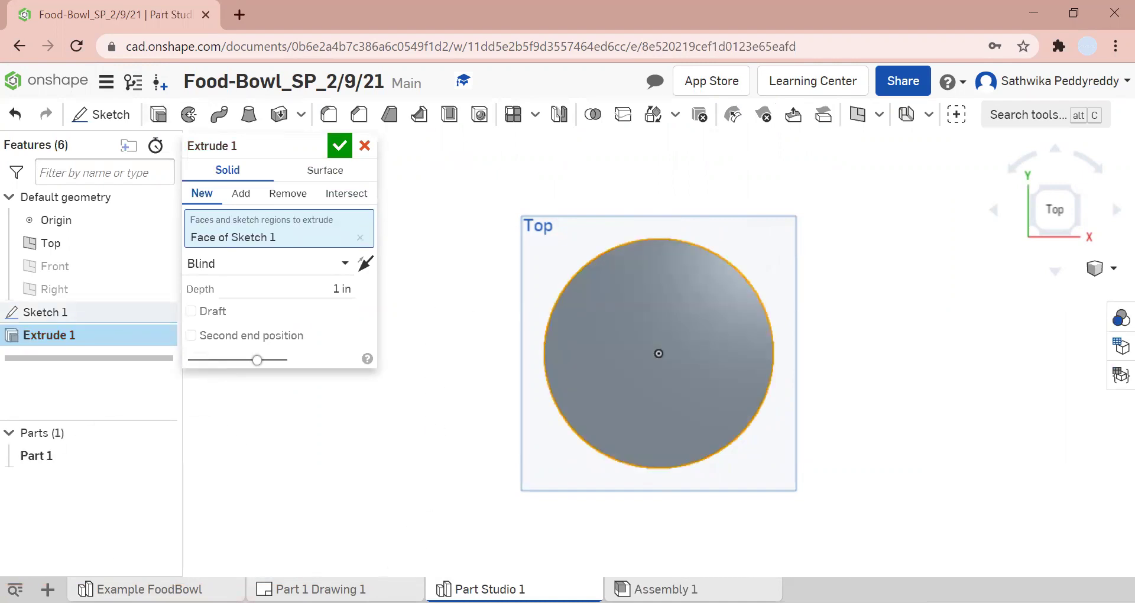
{"action": "left_click", "coordinate": [141, 589]}
{"action": "left_click", "coordinate": [310, 589]}
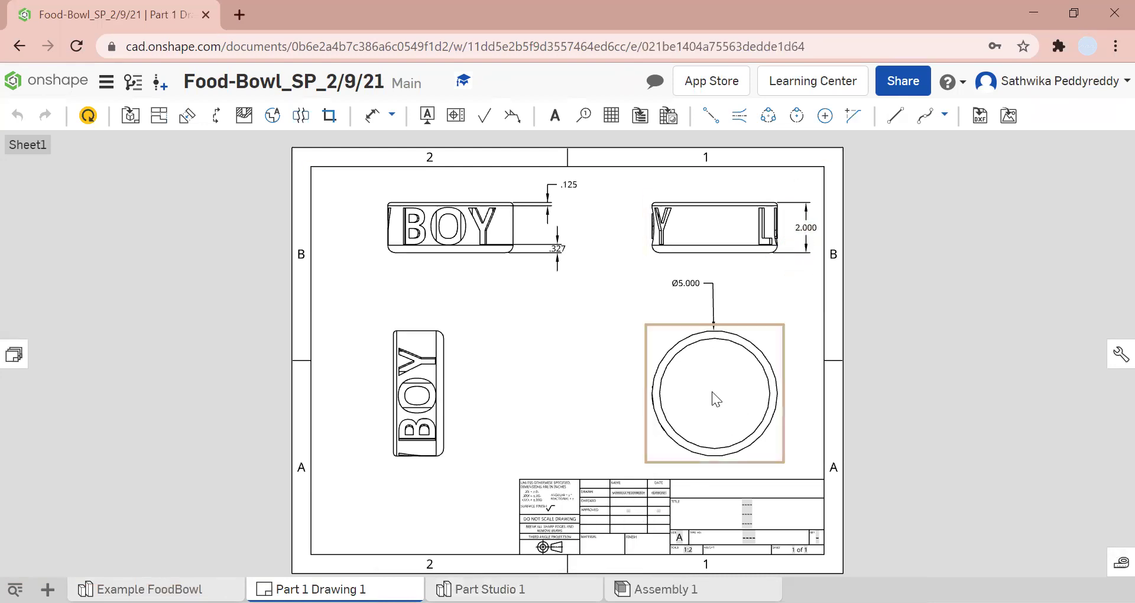
{"action": "left_click", "coordinate": [490, 590]}
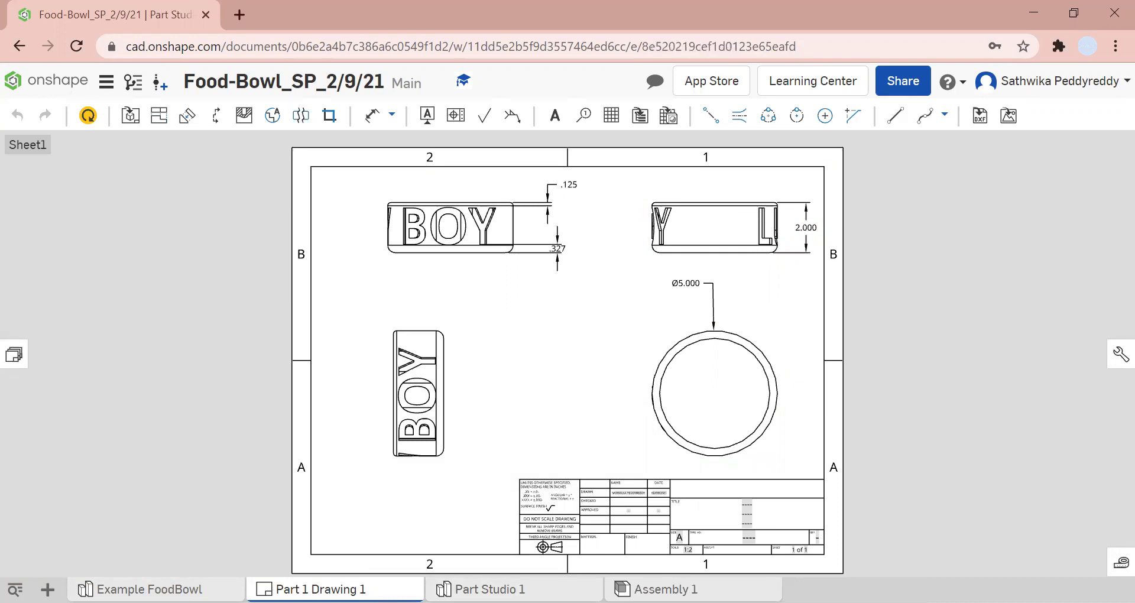
{"action": "left_click", "coordinate": [346, 288]}
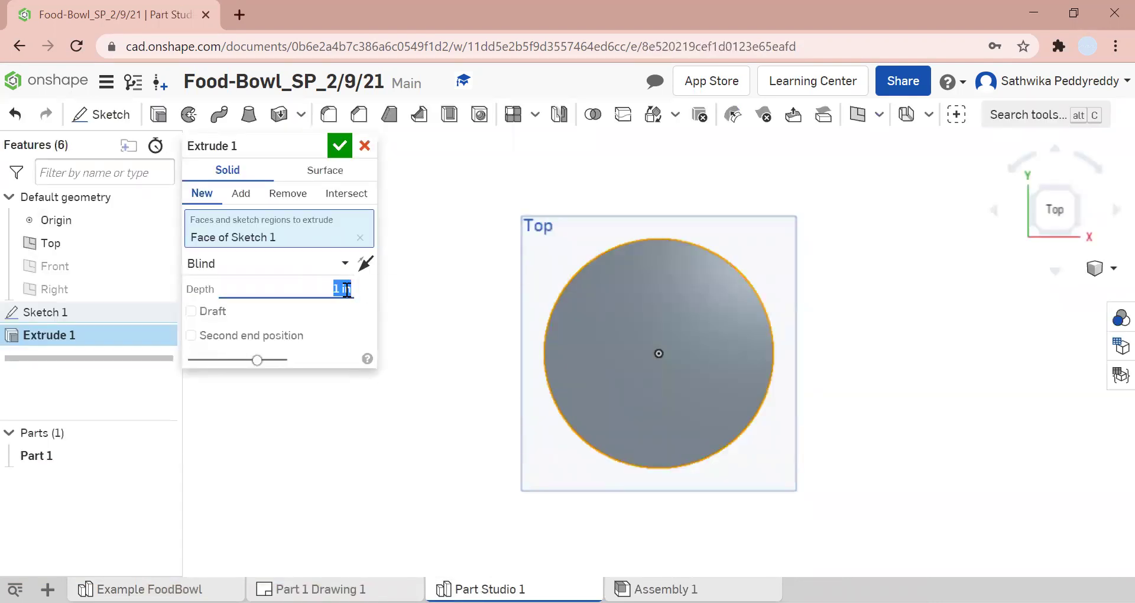
{"action": "type", "text": "2"}
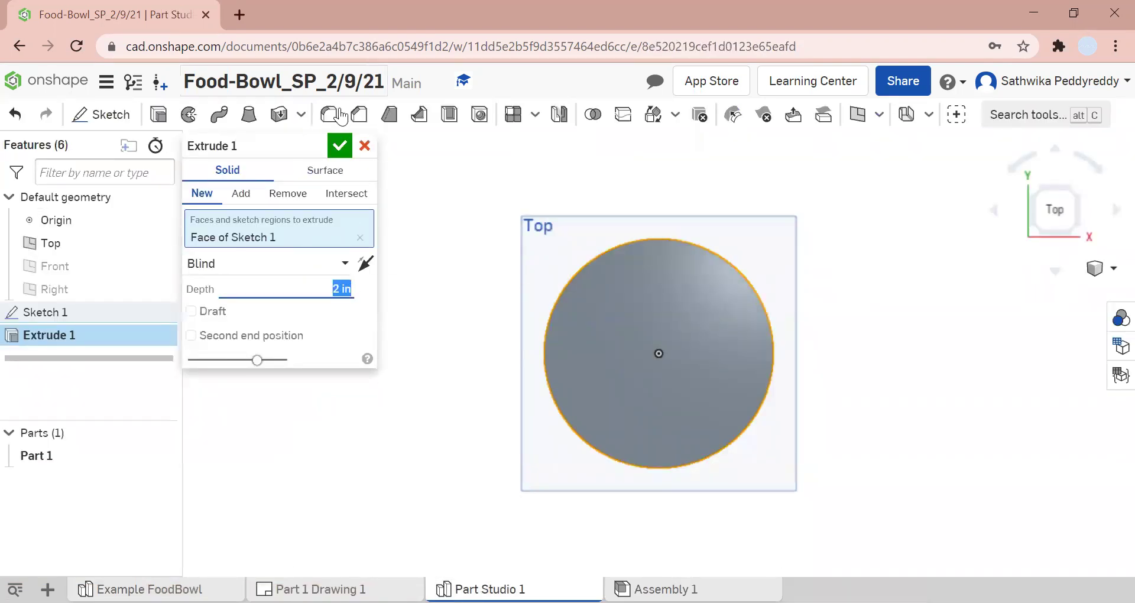
{"action": "left_click", "coordinate": [339, 147]}
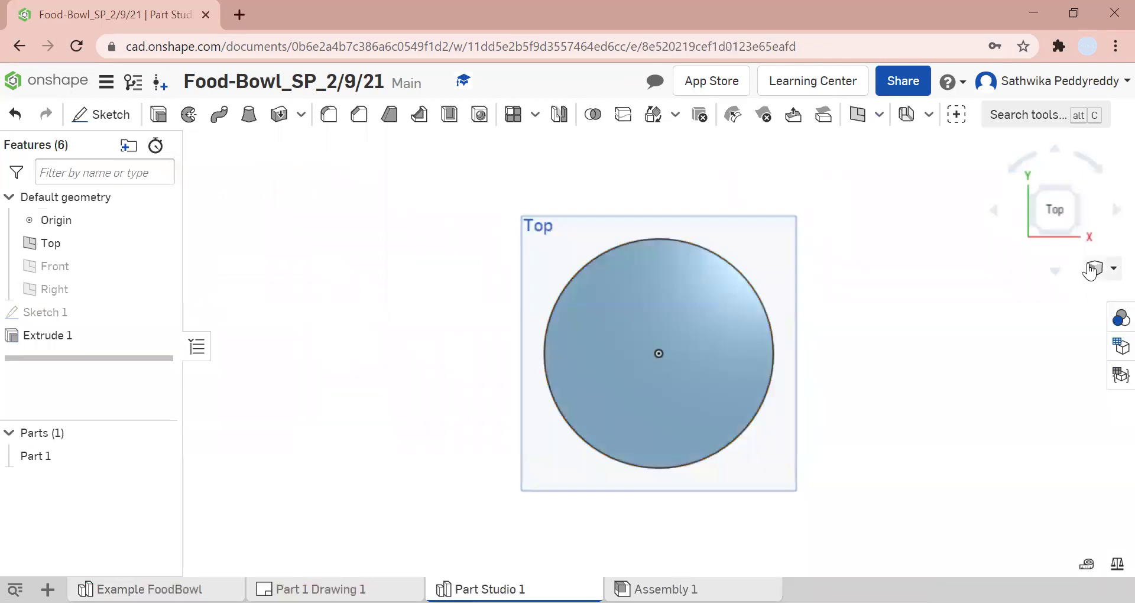
{"action": "left_click", "coordinate": [1092, 270]}
{"action": "left_click", "coordinate": [1081, 259]}
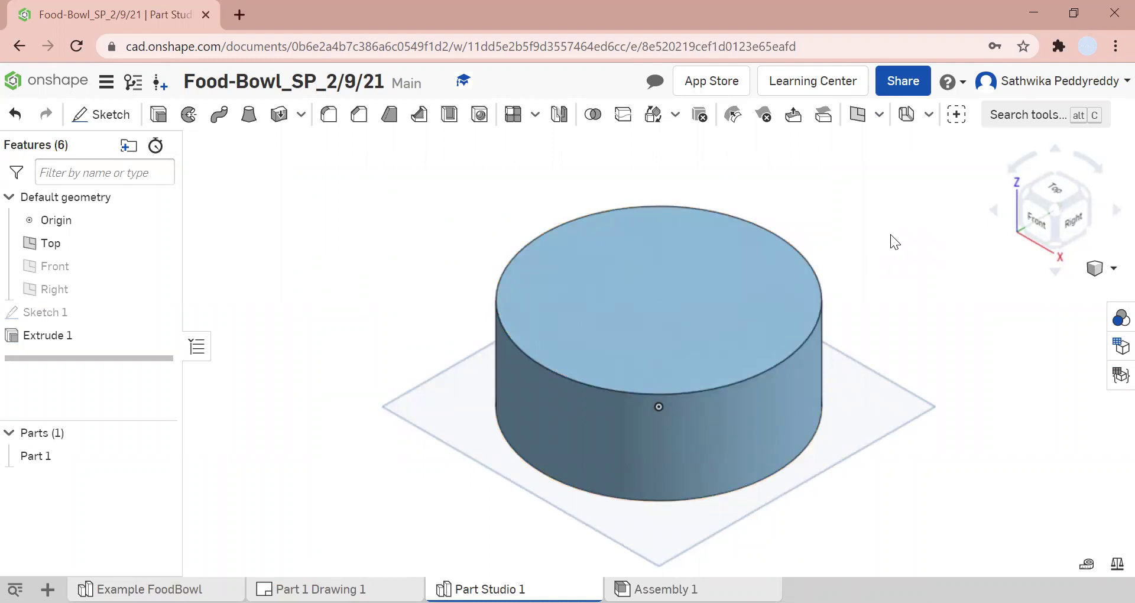
Shell the cylinder by removing its top face, with 0.125 in wall thickness.
{"action": "left_click", "coordinate": [449, 118]}
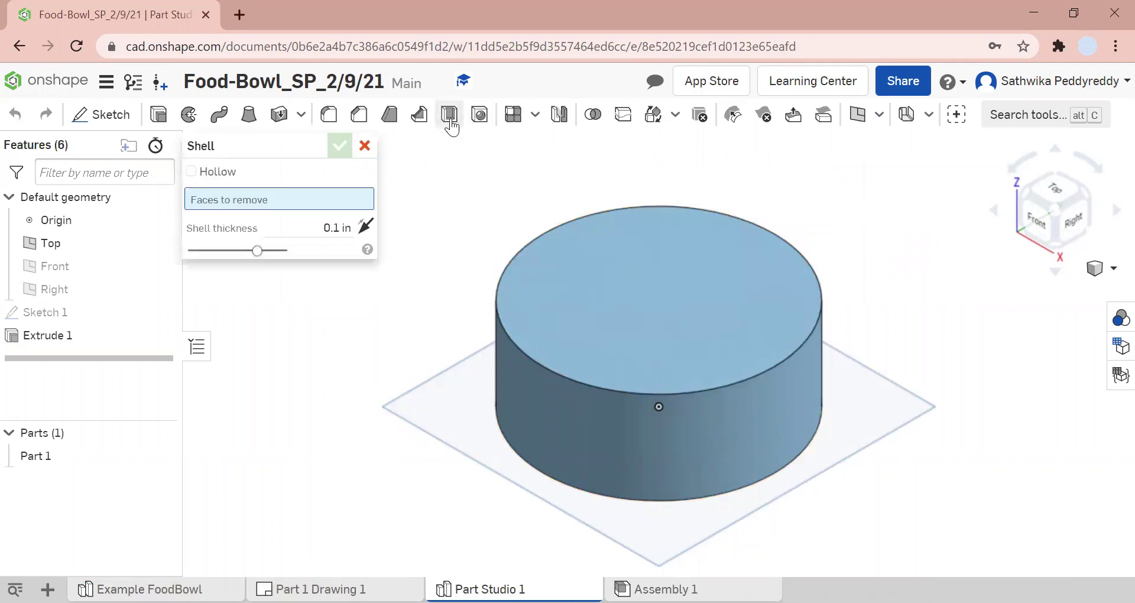
{"action": "left_click", "coordinate": [604, 297]}
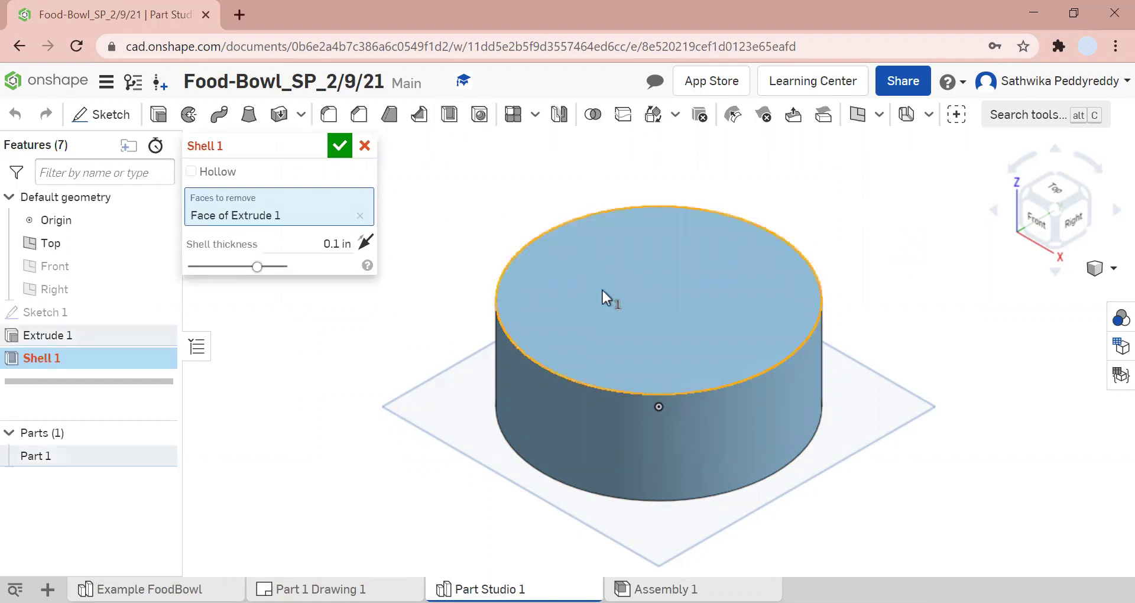
{"action": "left_click", "coordinate": [207, 173]}
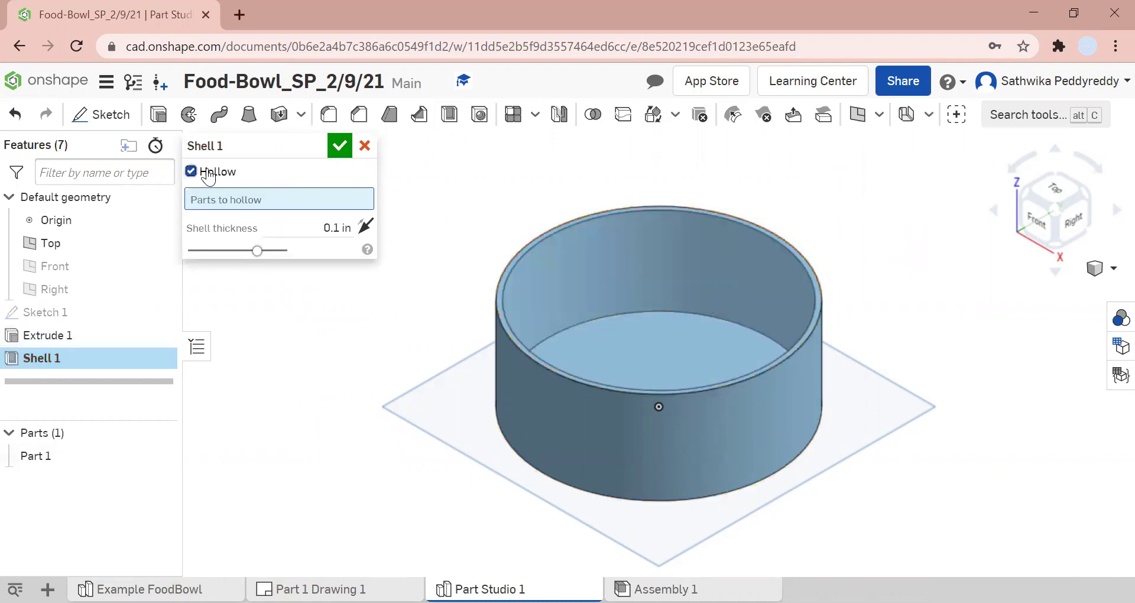
{"action": "left_click", "coordinate": [207, 173]}
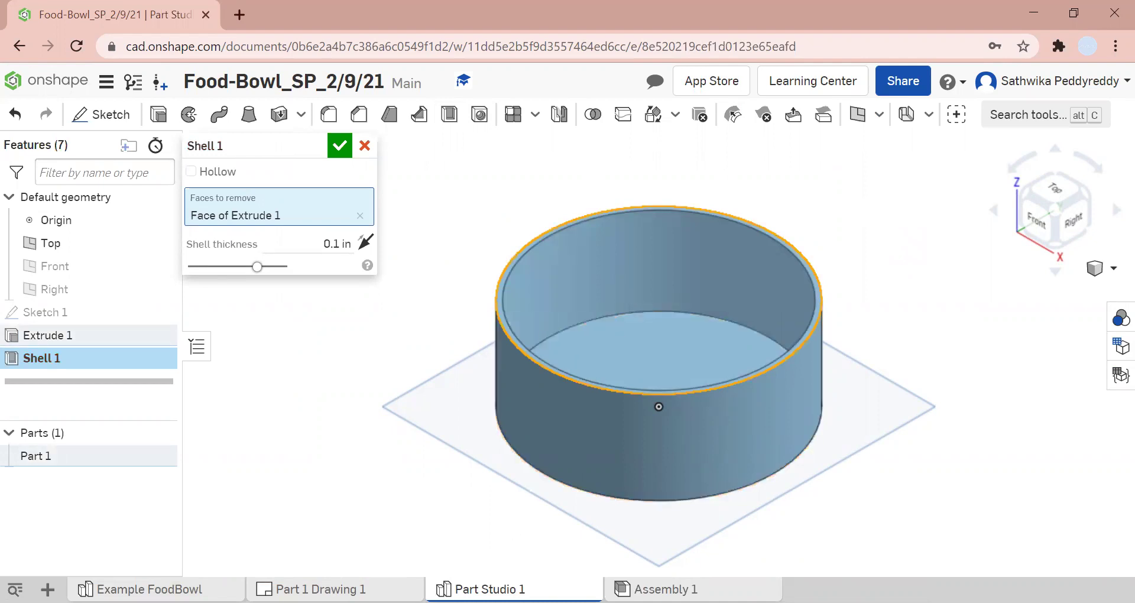
{"action": "left_click", "coordinate": [319, 589]}
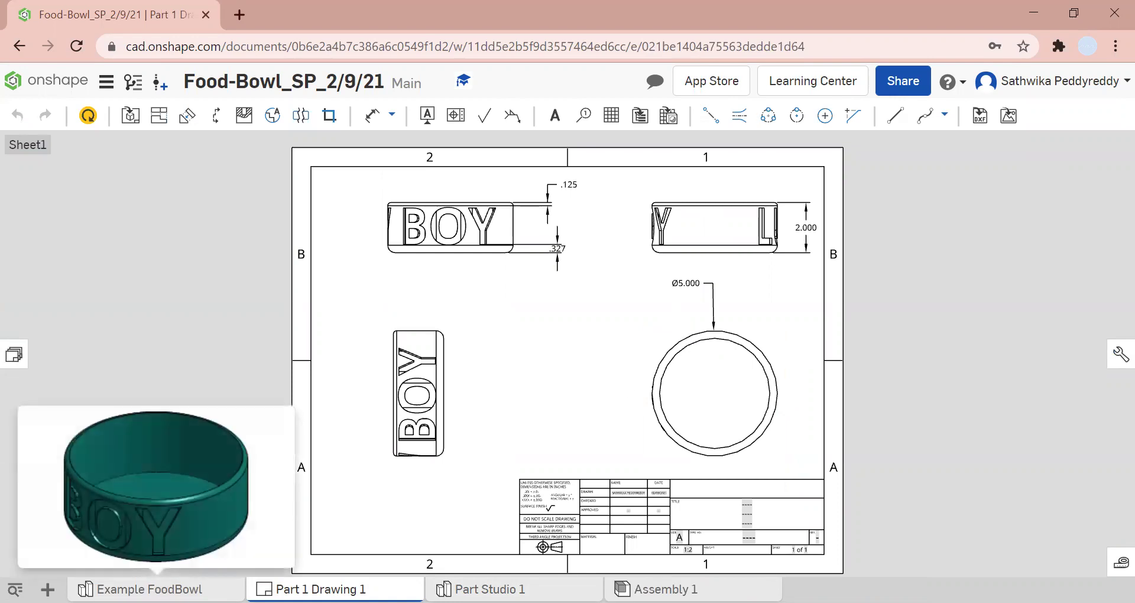
{"action": "left_click", "coordinate": [480, 589]}
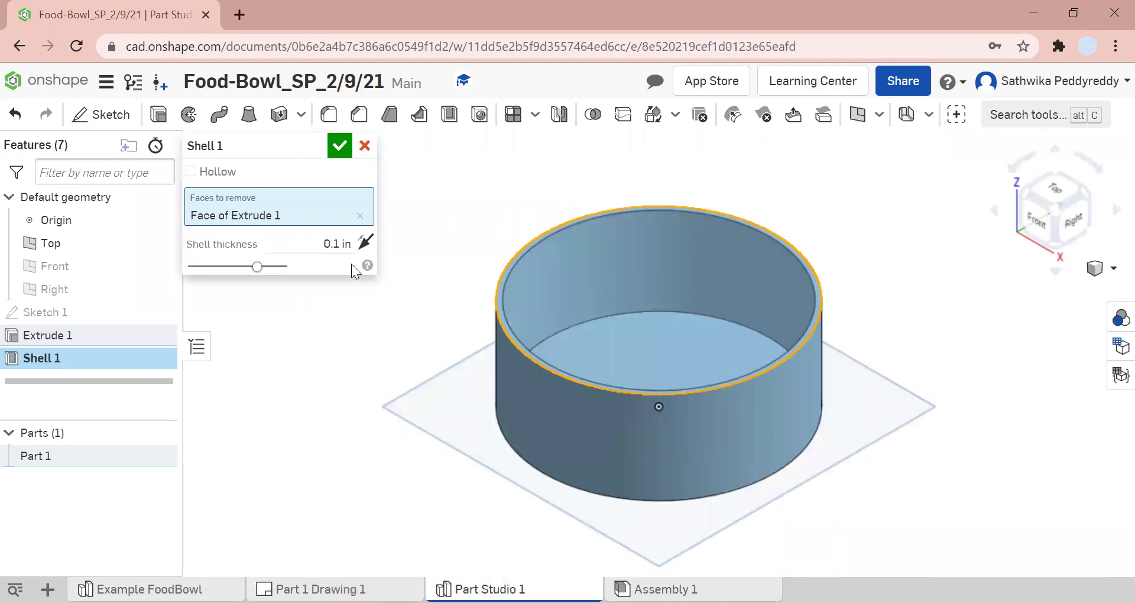
{"action": "left_click", "coordinate": [341, 243]}
{"action": "left_click", "coordinate": [341, 243]}
{"action": "type", "text": "25"}
{"action": "key", "text": "Return"}
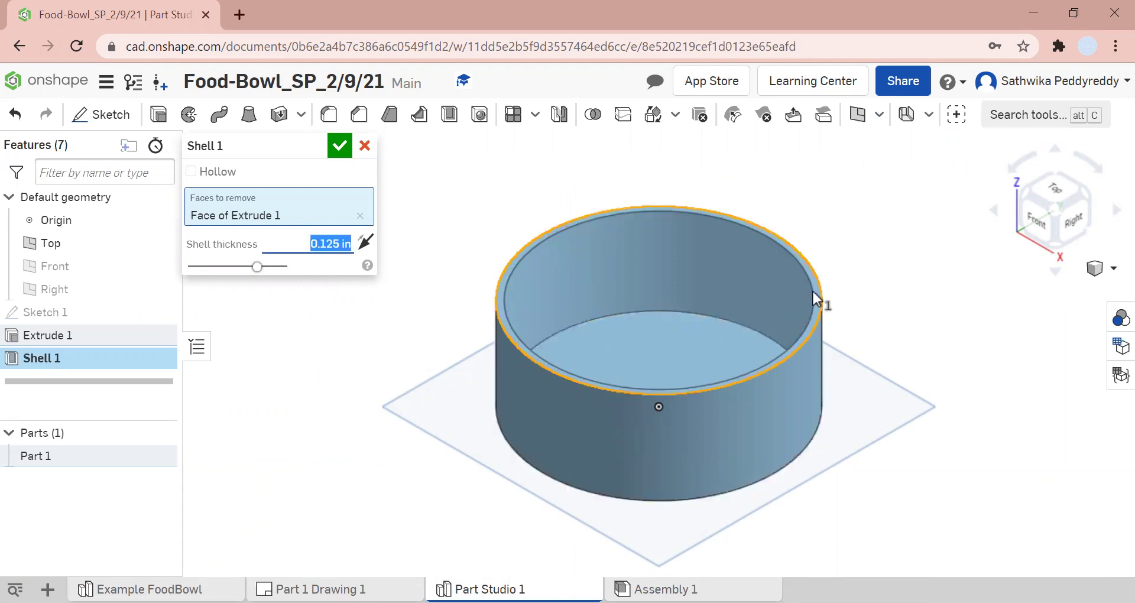
{"action": "left_click", "coordinate": [341, 153]}
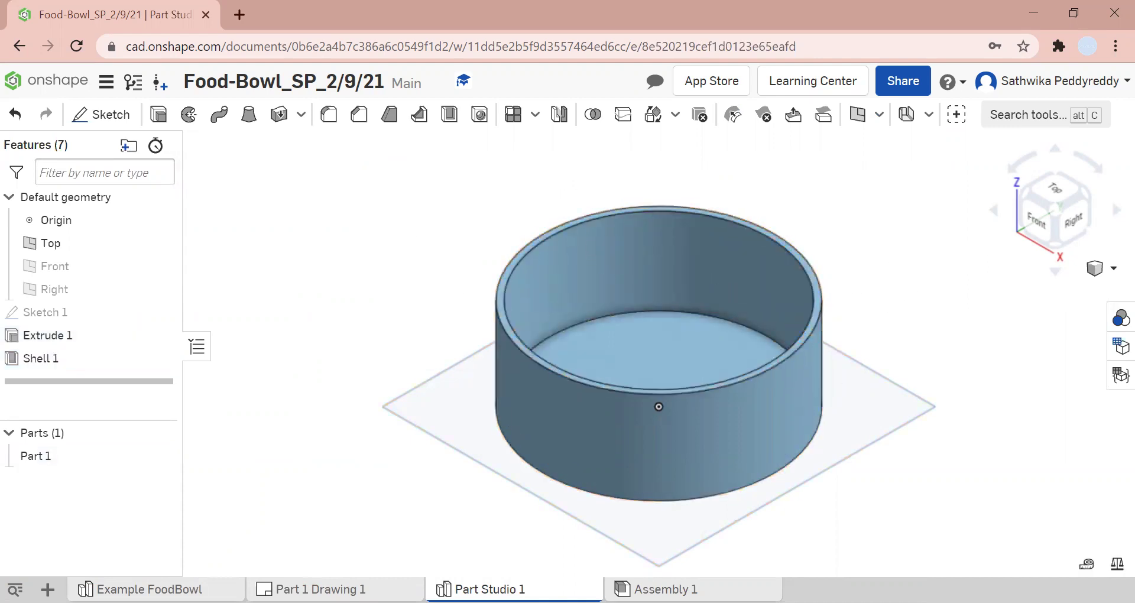
Check the .327 drawing dimension, then fillet the top rim edge at 0.125 in.
{"action": "left_click", "coordinate": [312, 588]}
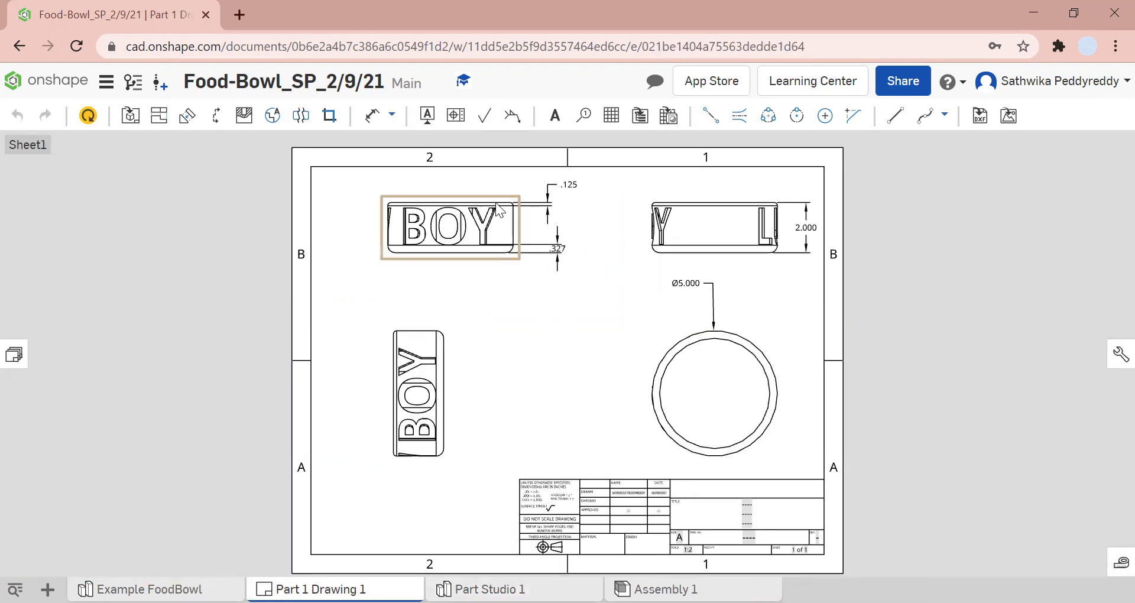
{"action": "left_click", "coordinate": [513, 252]}
{"action": "left_click", "coordinate": [449, 587]}
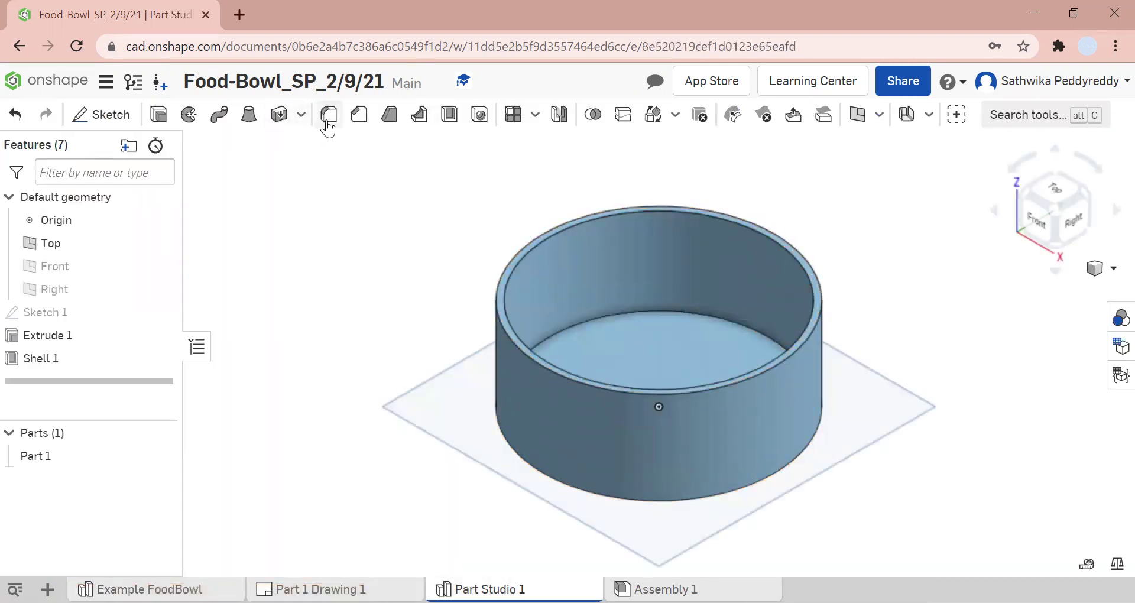
{"action": "left_click", "coordinate": [329, 114]}
{"action": "left_click", "coordinate": [819, 292]}
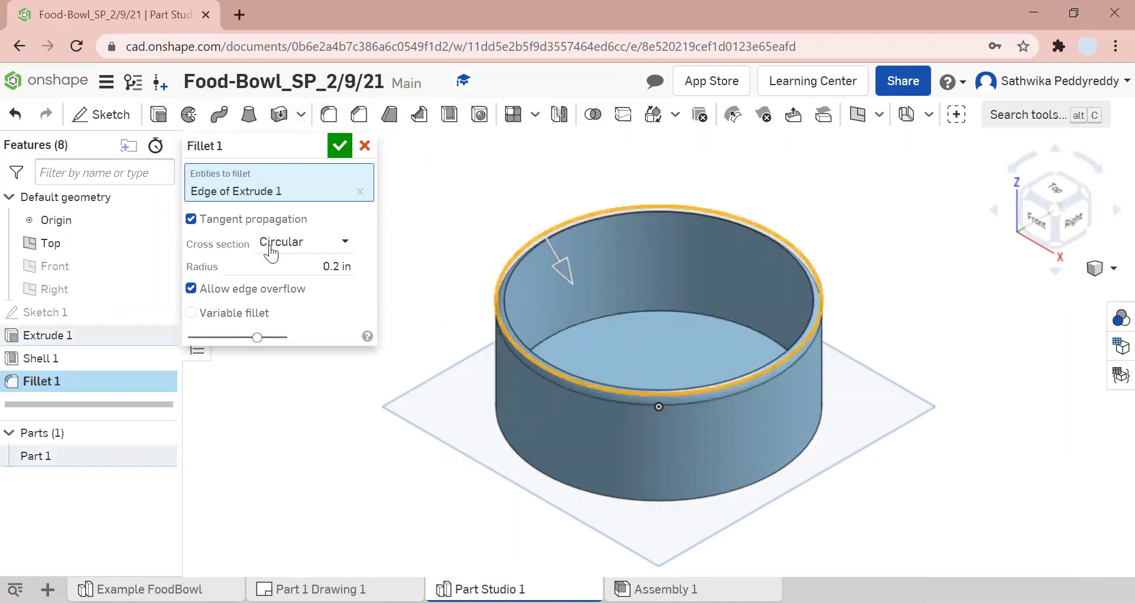
{"action": "left_click", "coordinate": [323, 267]}
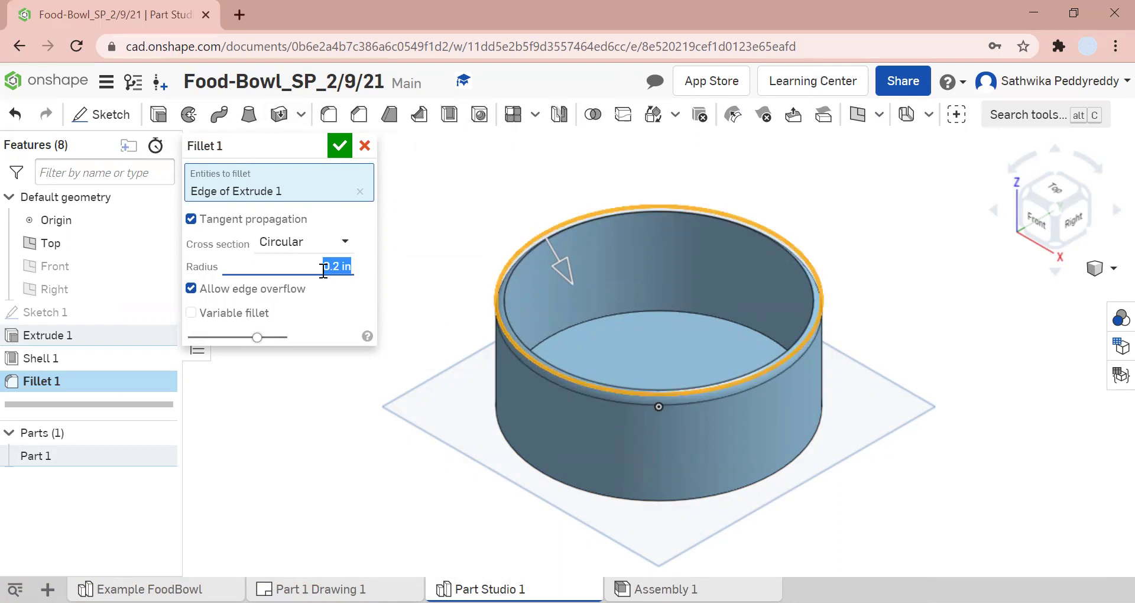
{"action": "type", "text": "0.125"}
{"action": "key", "text": "Return"}
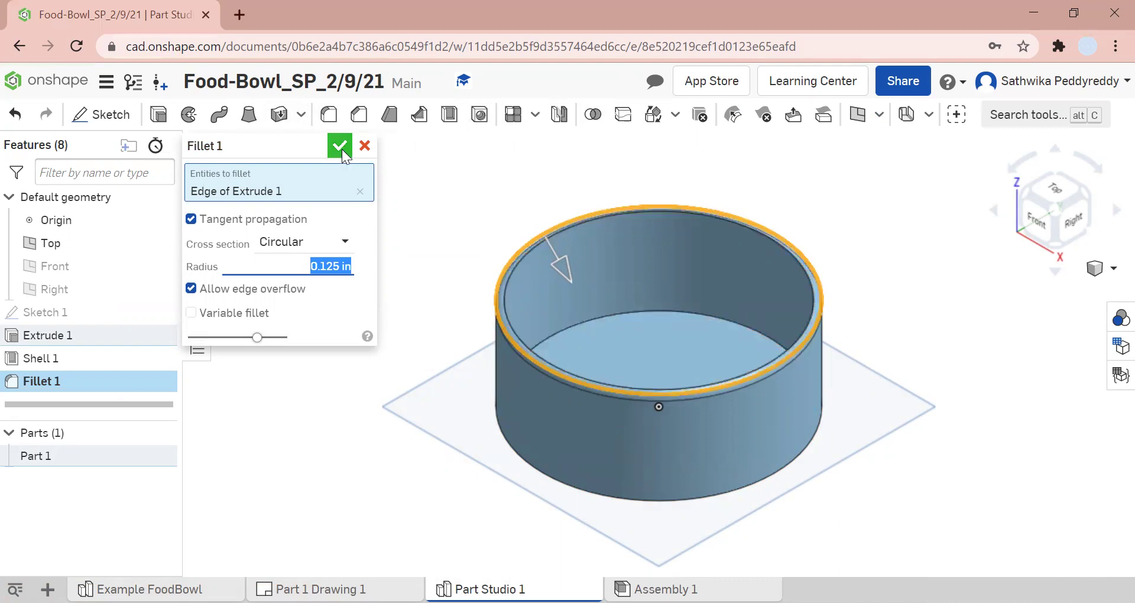
Try adding the bottom edge at 0.327 in, then remove it and set the rim radius to 0.12.
{"action": "left_click", "coordinate": [567, 474]}
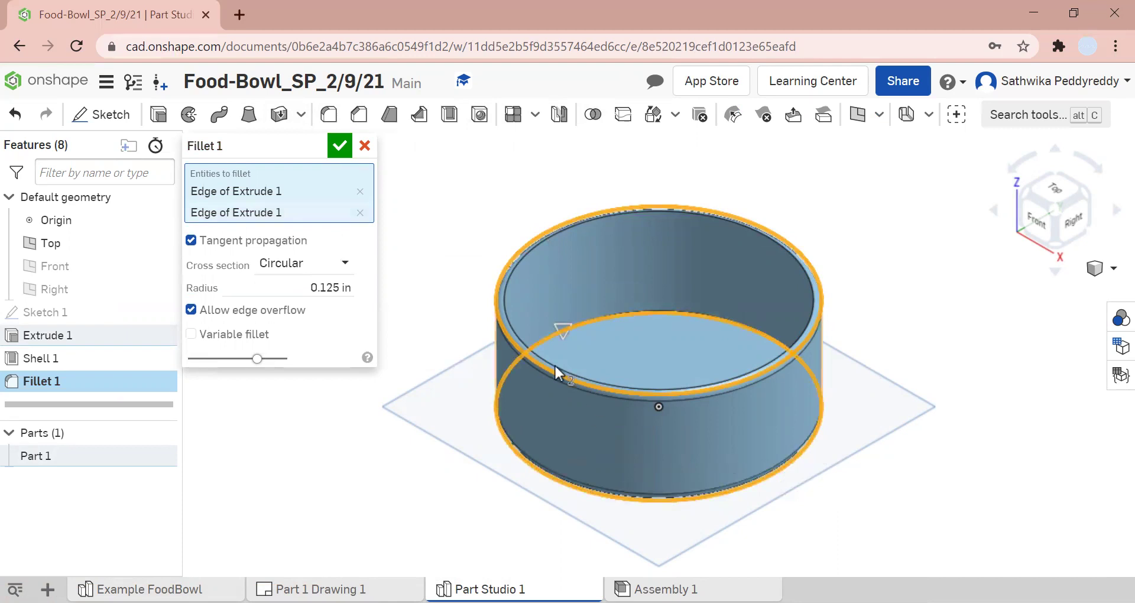
{"action": "left_click", "coordinate": [346, 288]}
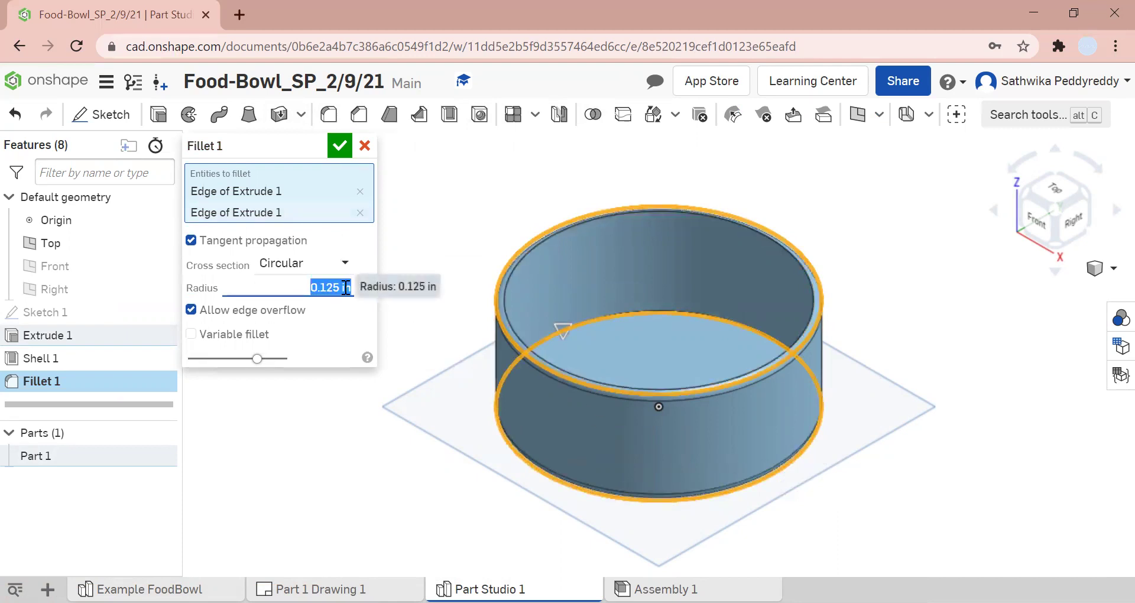
{"action": "type", "text": "0.327"}
{"action": "key", "text": "Return"}
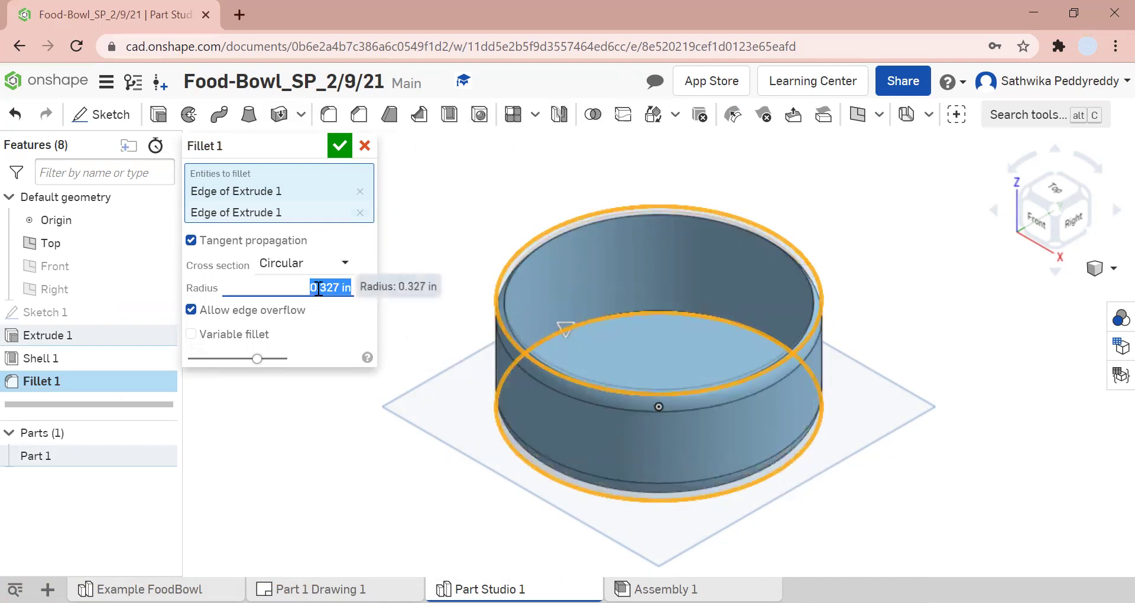
{"action": "left_click", "coordinate": [360, 212]}
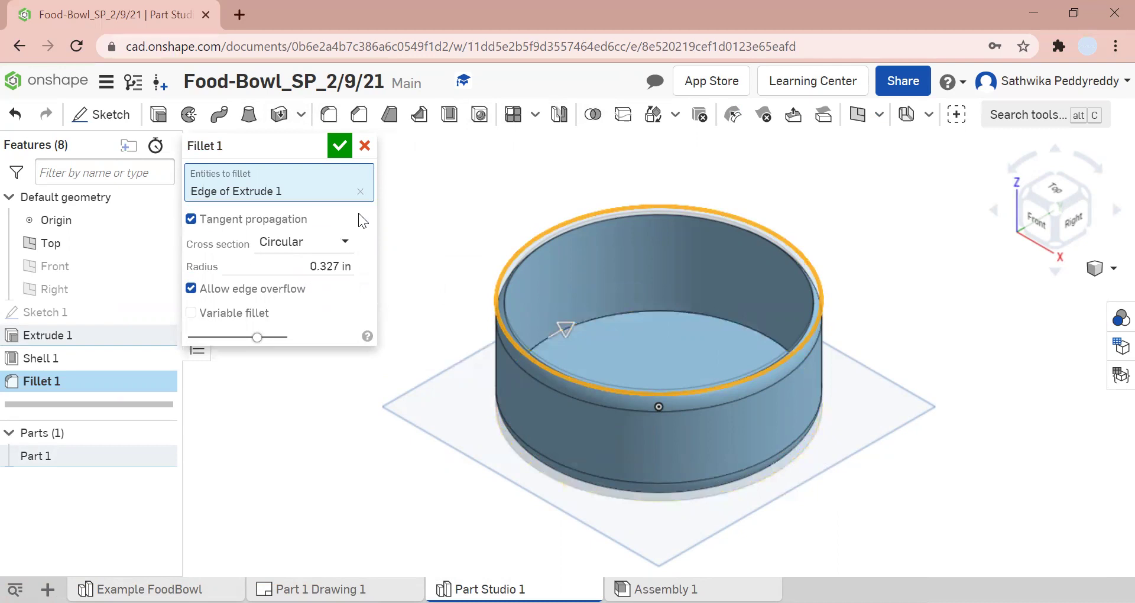
{"action": "left_click", "coordinate": [340, 271]}
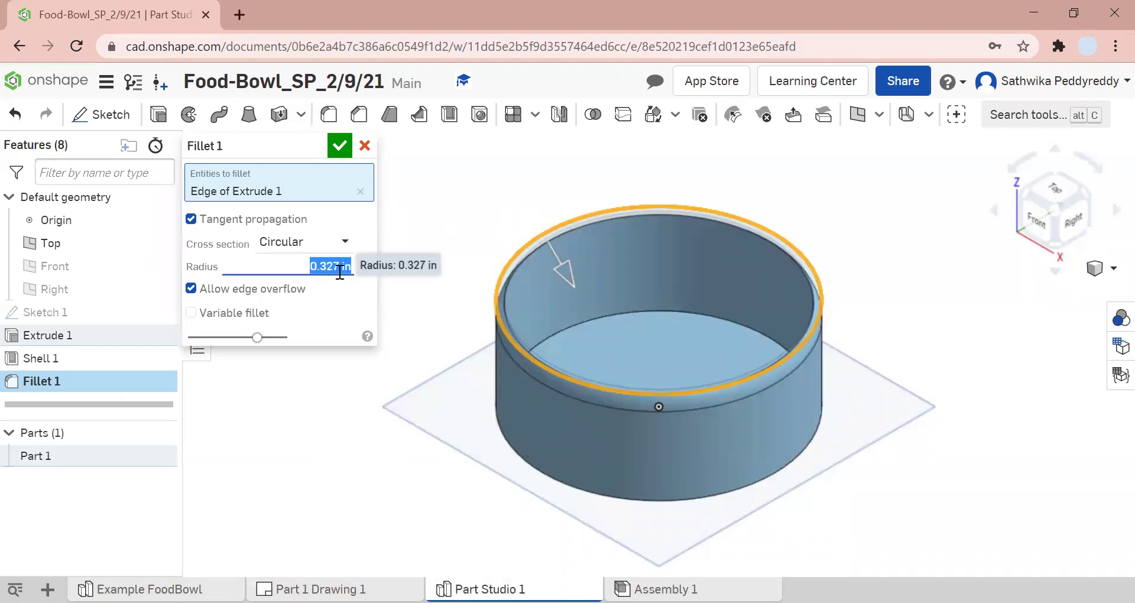
{"action": "type", "text": "0.12"}
{"action": "key", "text": "Return"}
Accept the rim fillet and add Fillet 2 rounding the bottom edge at 0.327 in.
{"action": "left_click", "coordinate": [341, 152]}
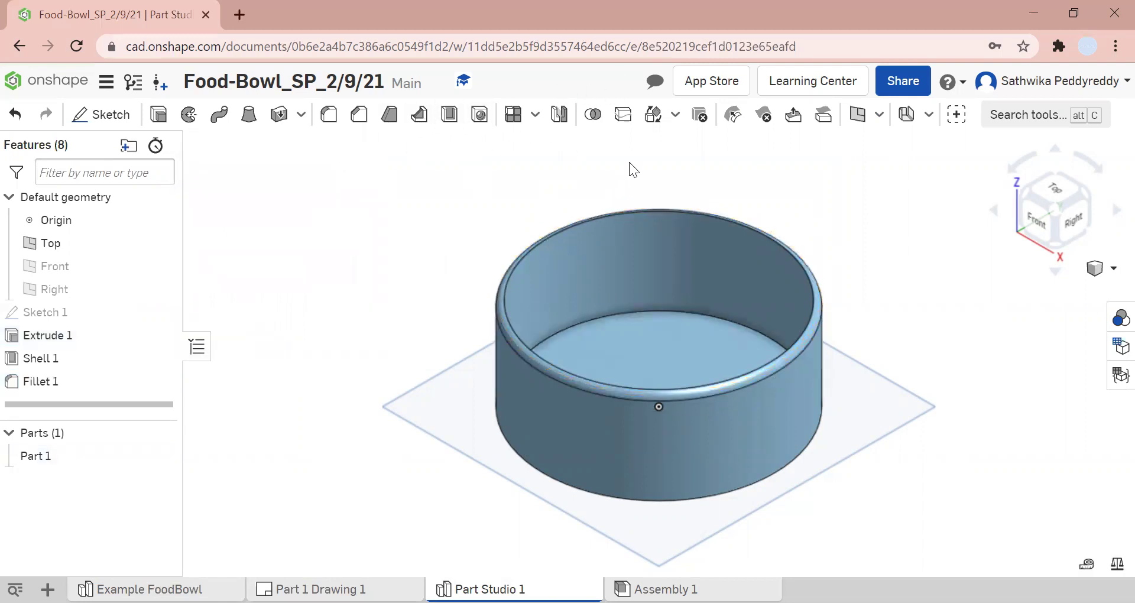
{"action": "left_click", "coordinate": [329, 114]}
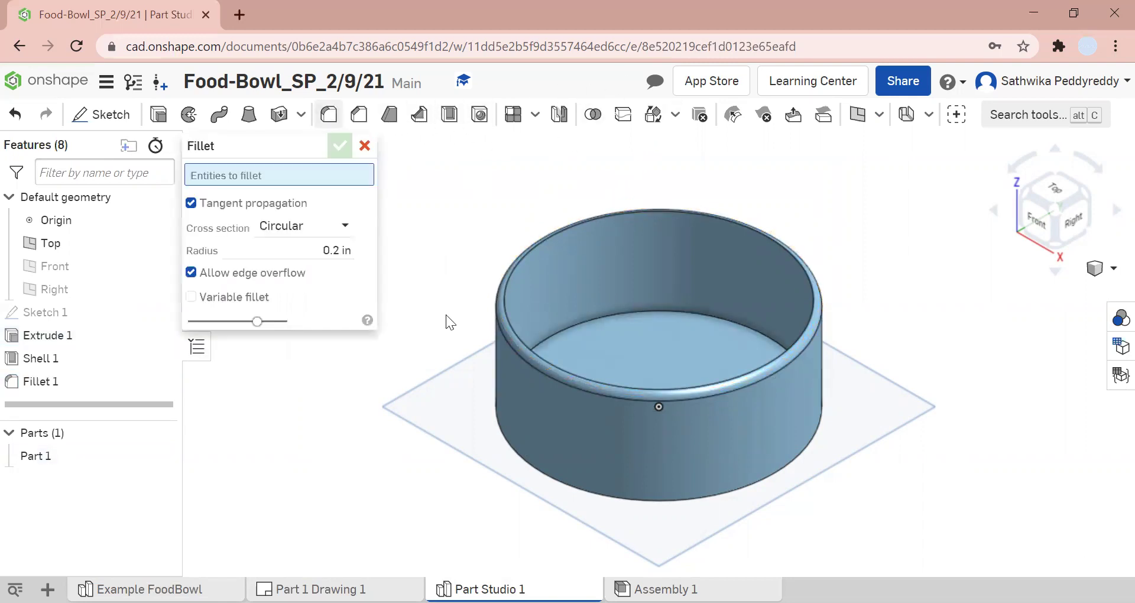
{"action": "left_click", "coordinate": [615, 495]}
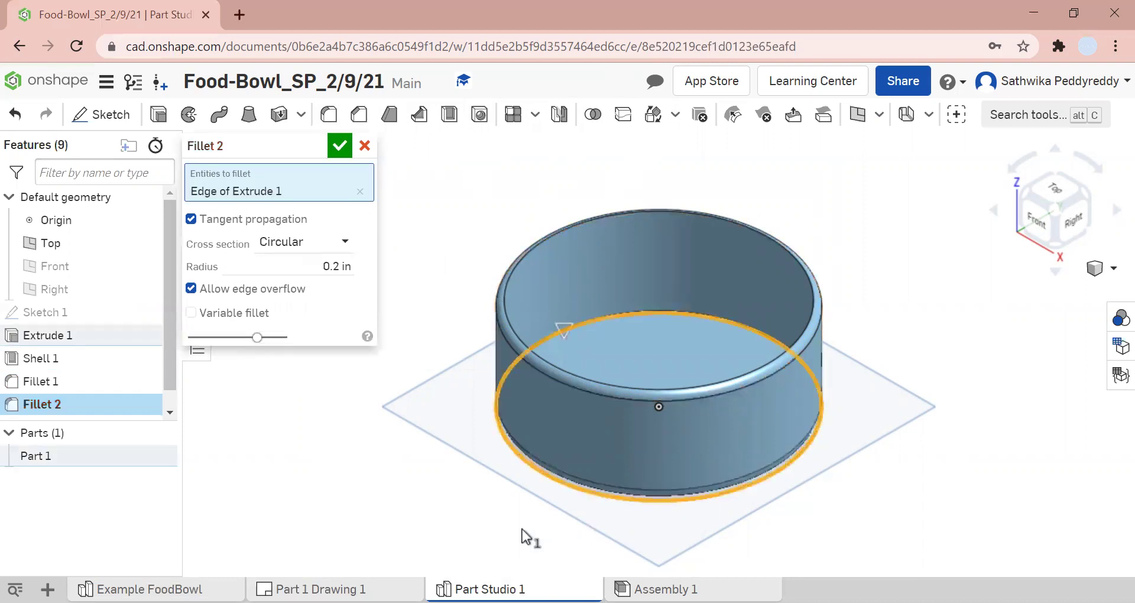
{"action": "left_click", "coordinate": [340, 266]}
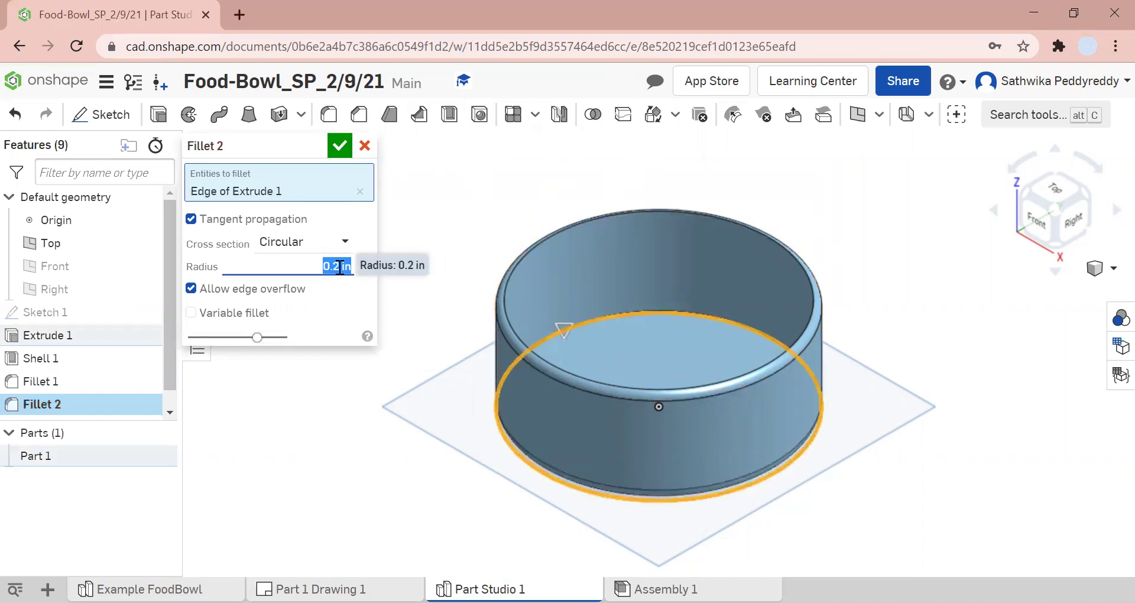
{"action": "type", "text": "0.327"}
{"action": "left_click", "coordinate": [311, 589]}
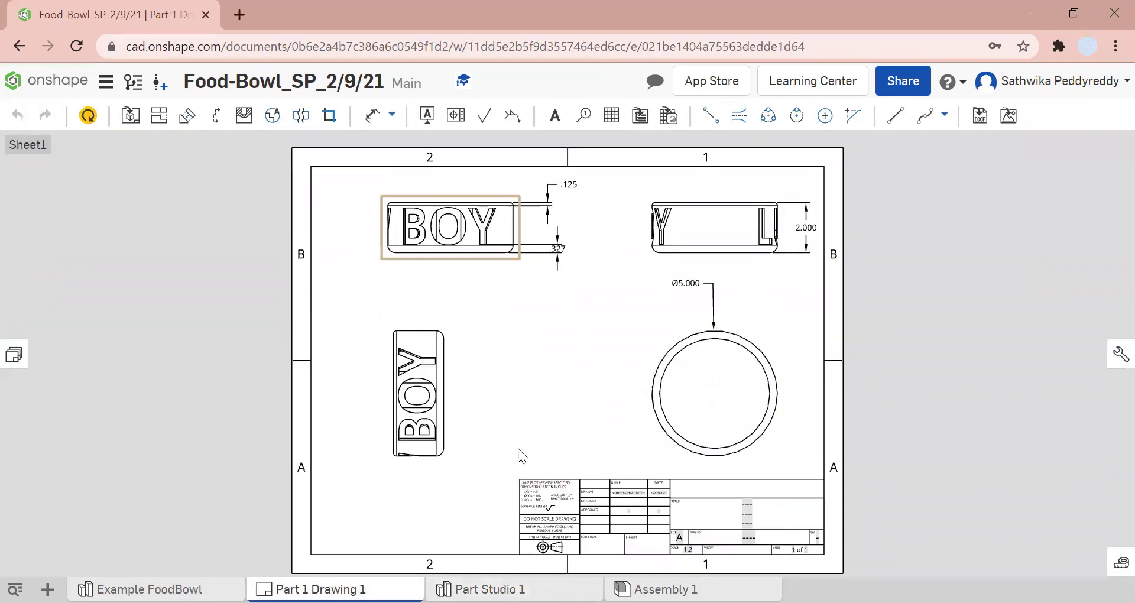
{"action": "left_click", "coordinate": [490, 589]}
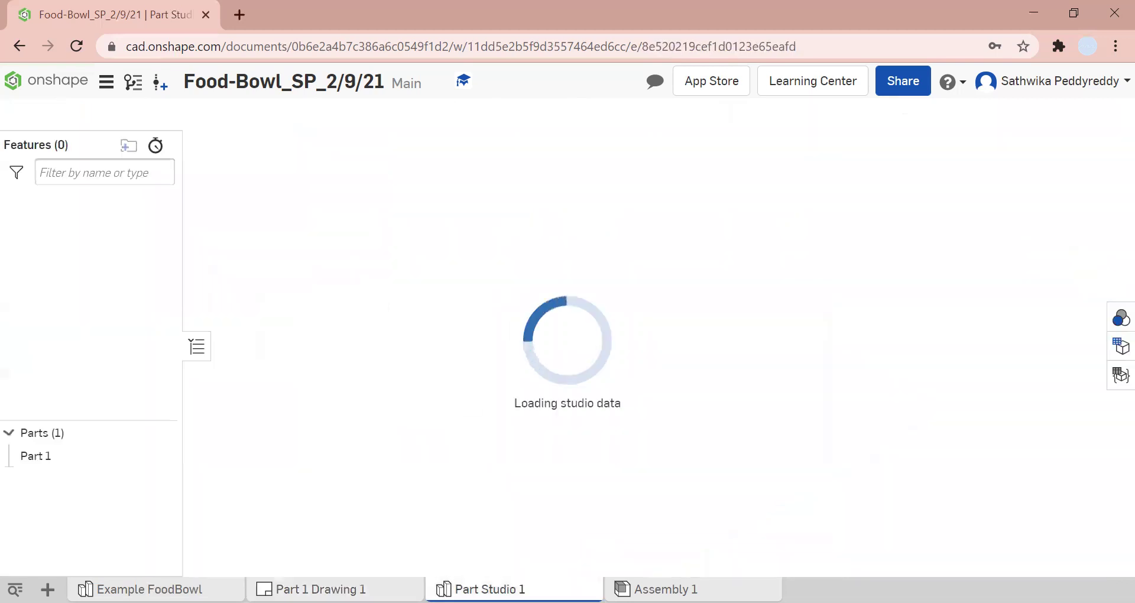
{"action": "key", "text": "Escape"}
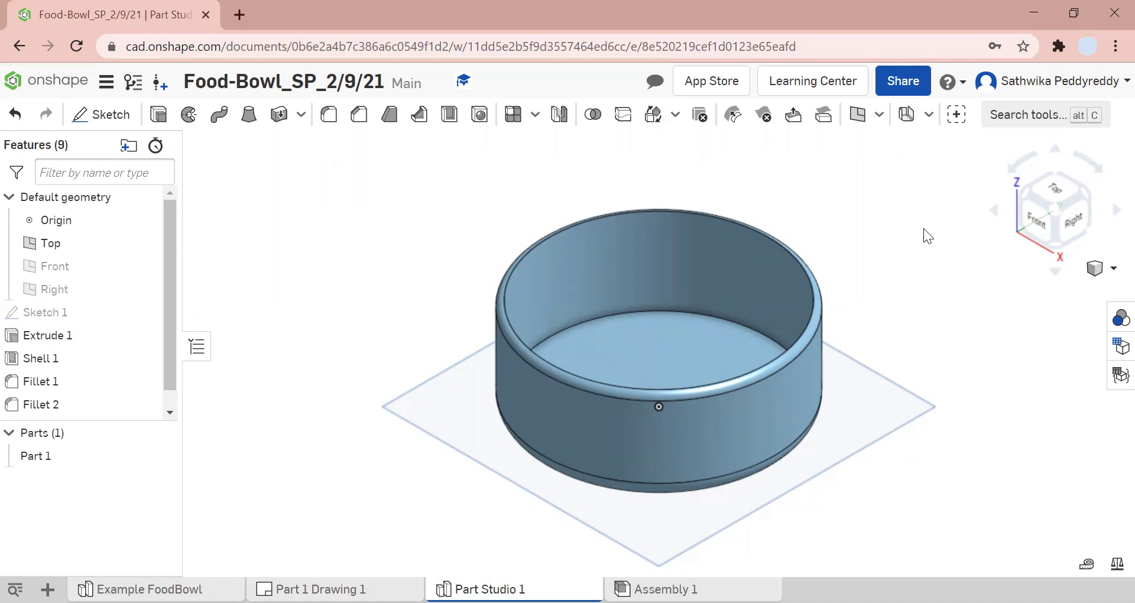
Search the custom features for 'PP-SurfaceText-Beta'.
{"action": "left_click", "coordinate": [956, 116]}
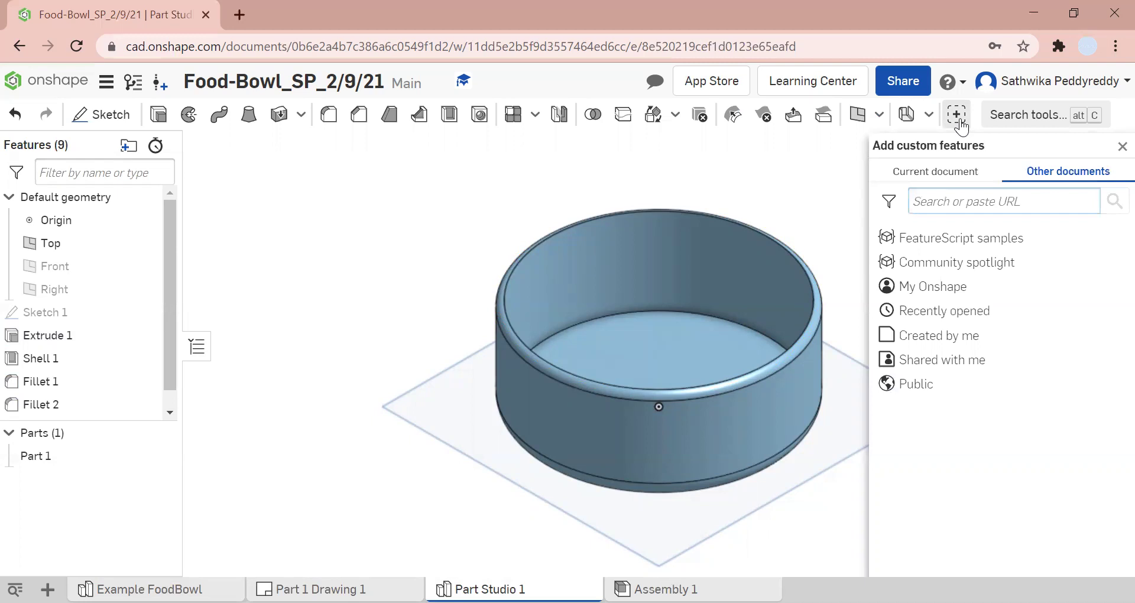
{"action": "type", "text": "PP"}
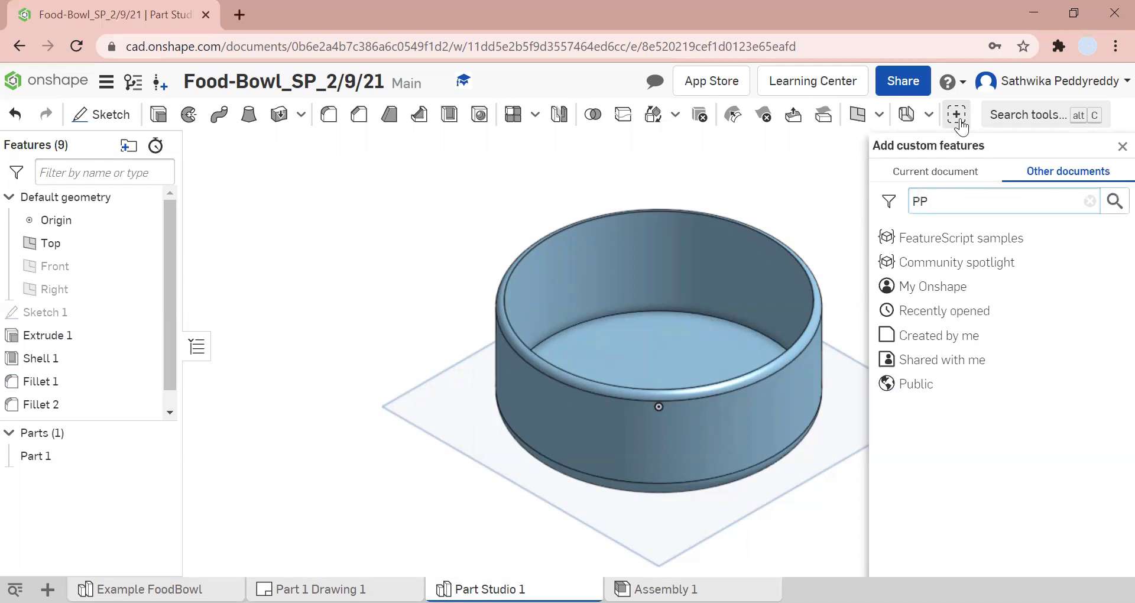
{"action": "type", "text": "-Suf"}
{"action": "key", "text": "BackSpace"}
{"action": "type", "text": "rfacetext"}
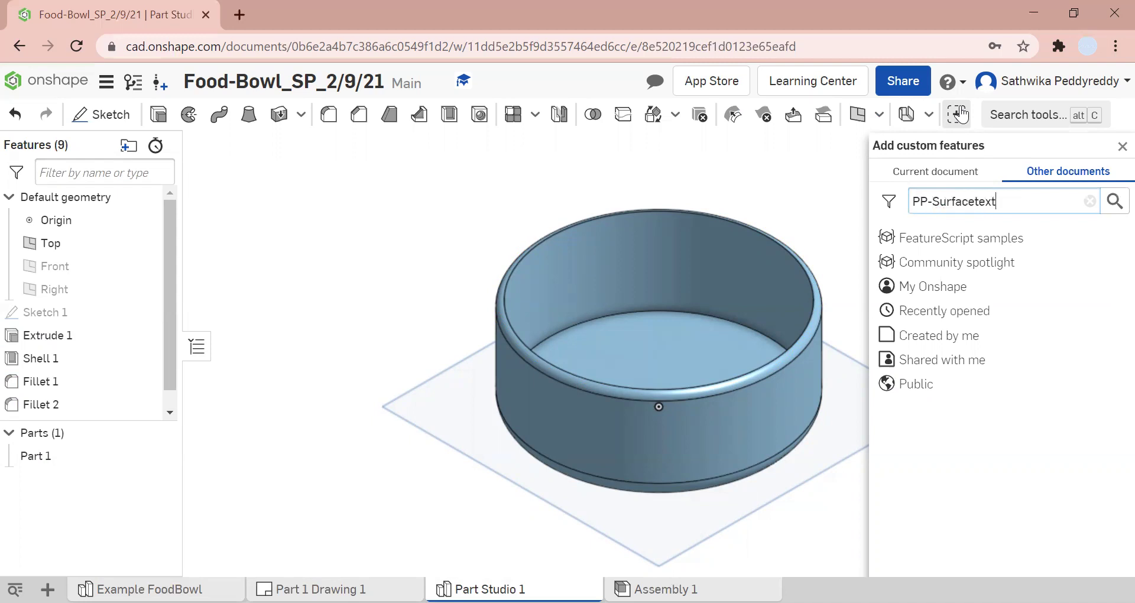
{"action": "type", "text": "-beta"}
{"action": "key", "text": "Return"}
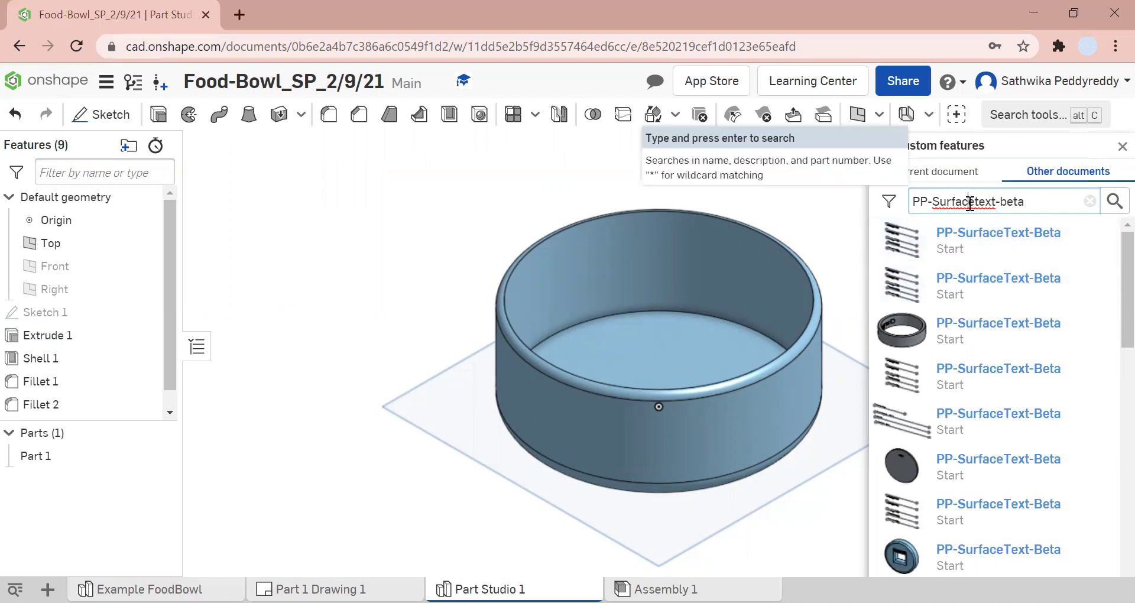
{"action": "left_click", "coordinate": [974, 201]}
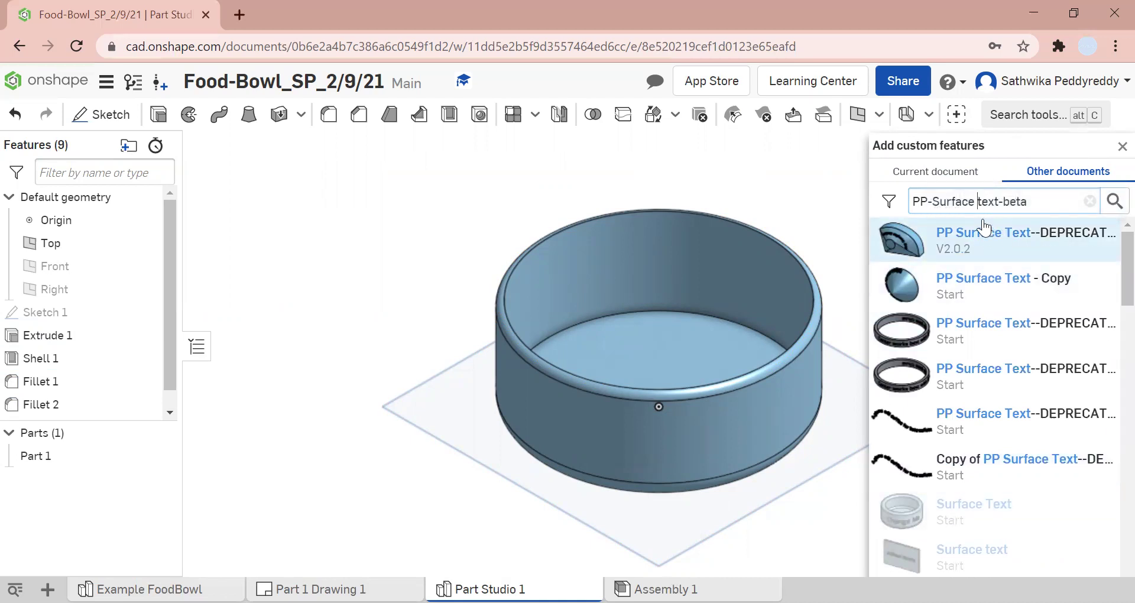
{"action": "key", "text": "Return"}
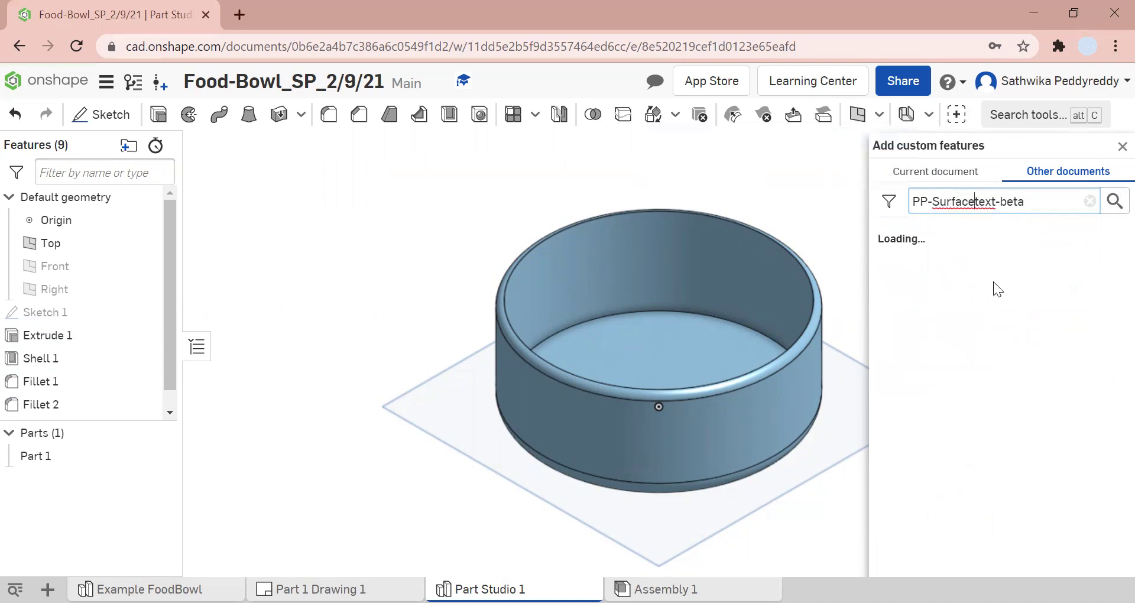
Add Surface Text from the PP-SurfaceText-Beta document to the toolbar and close the panel.
{"action": "left_click", "coordinate": [959, 240]}
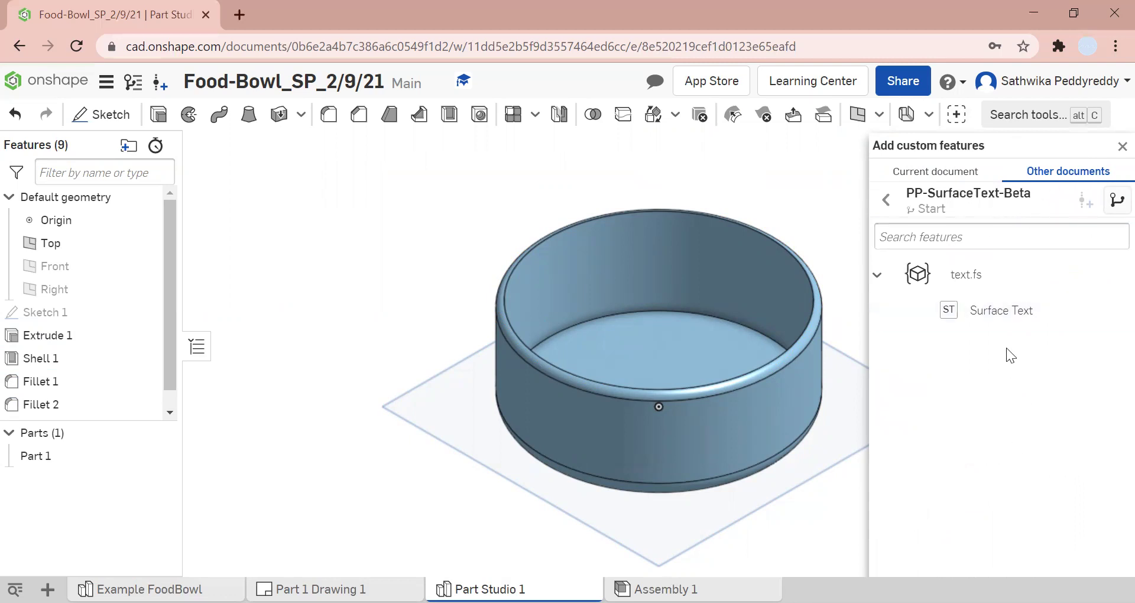
{"action": "left_click", "coordinate": [983, 312]}
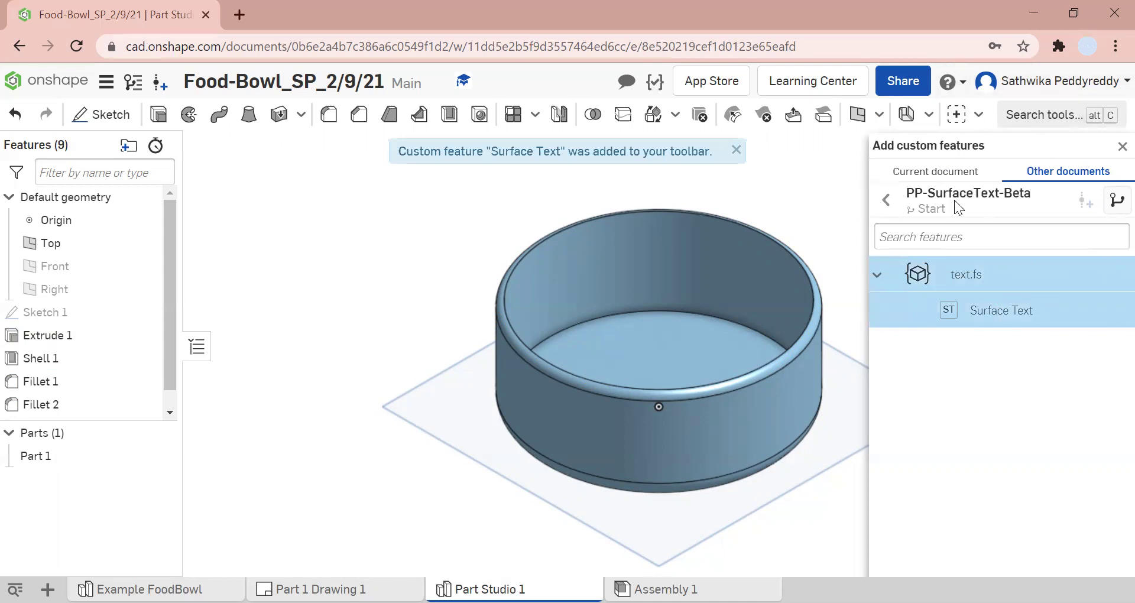
{"action": "left_click", "coordinate": [1114, 148]}
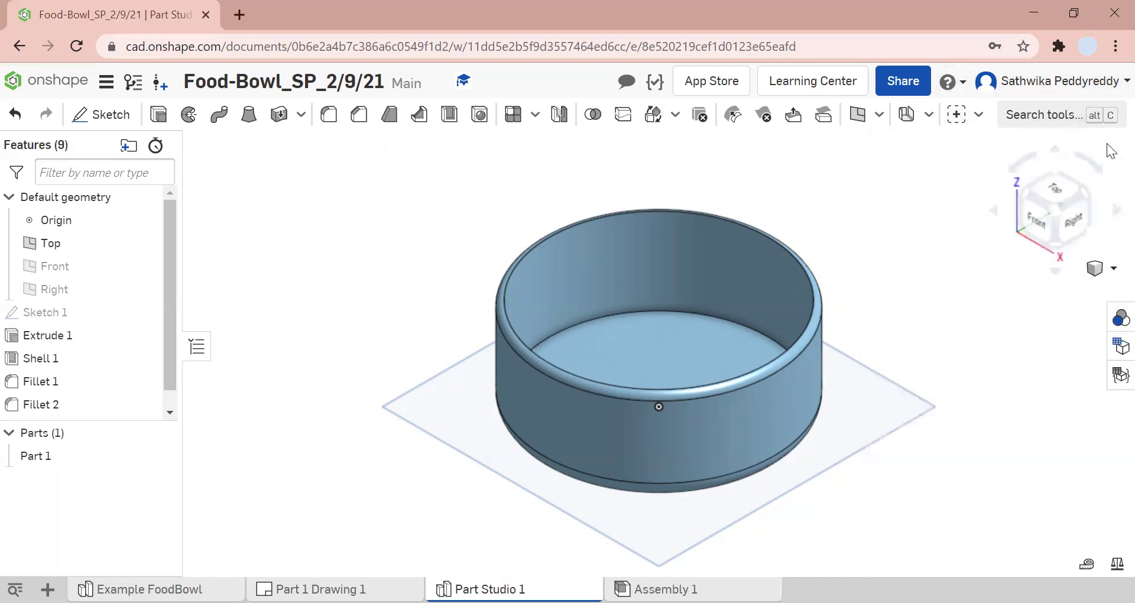
Search the custom features again for 'PP-surfacetext-beta'.
{"action": "left_click", "coordinate": [952, 122]}
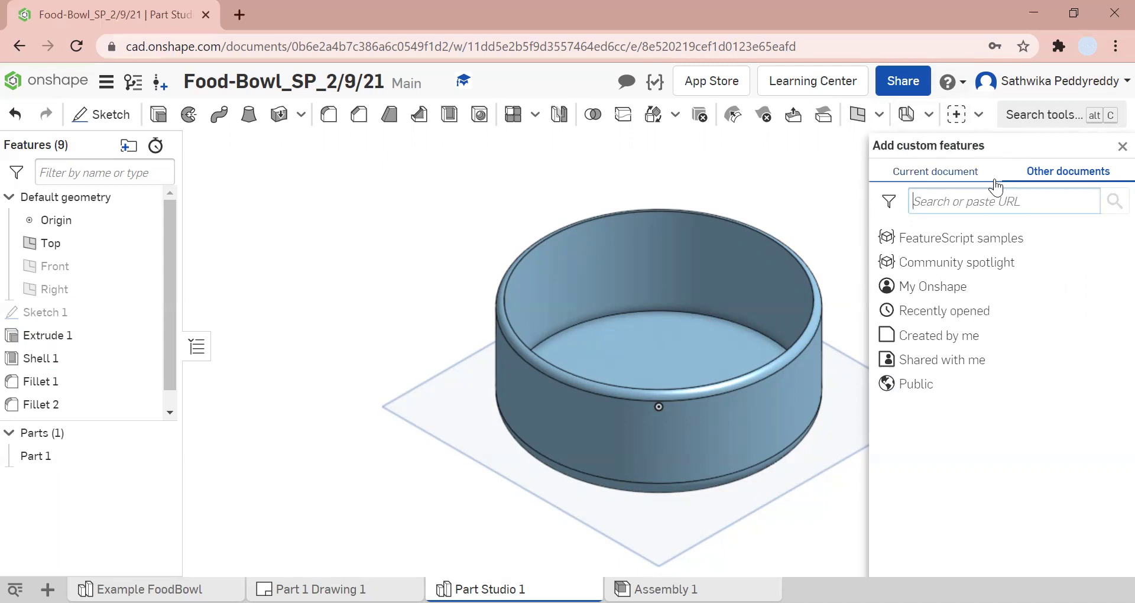
{"action": "type", "text": "PP"}
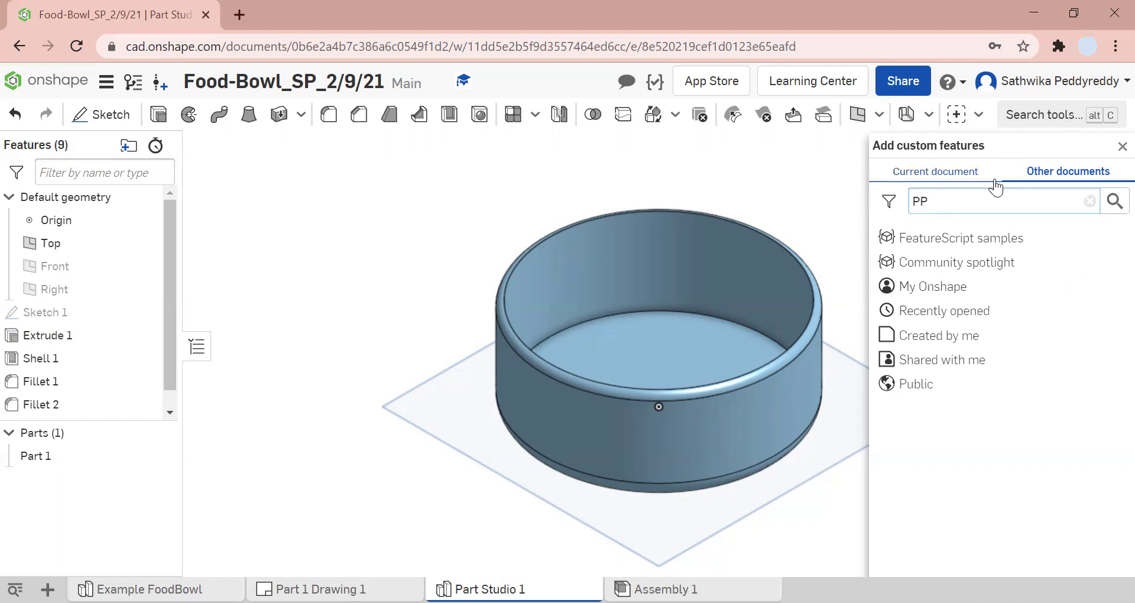
{"action": "type", "text": "-sur"}
{"action": "key", "text": "BackSpace"}
{"action": "key", "text": "BackSpace"}
{"action": "type", "text": "urfacetext-beta"}
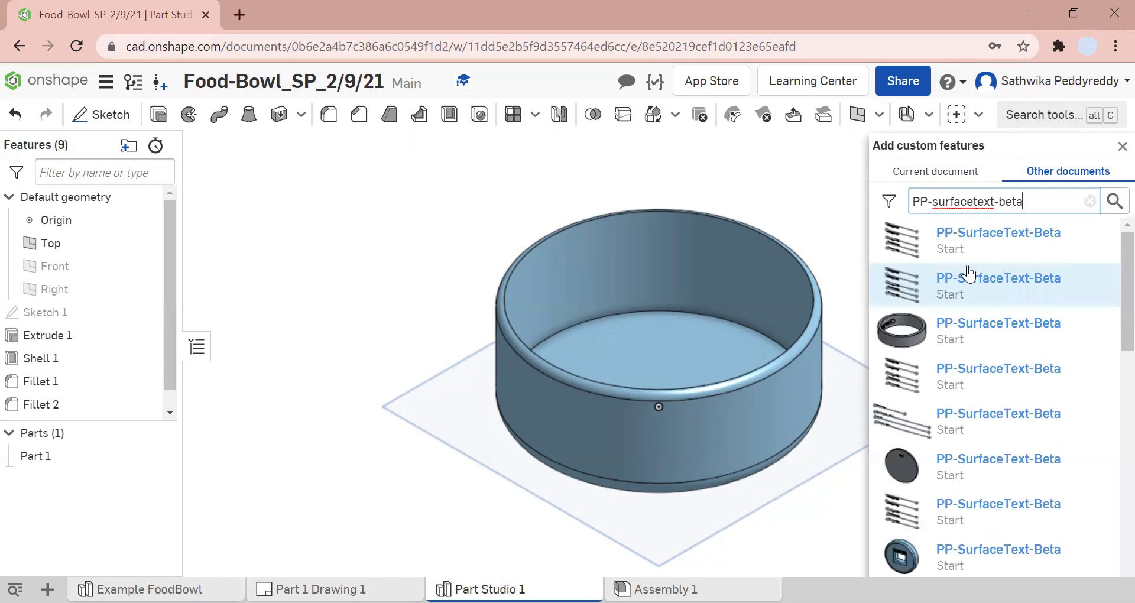
Remove and re-add Surface Text, close the panel, and show the added custom features list.
{"action": "left_click", "coordinate": [976, 244]}
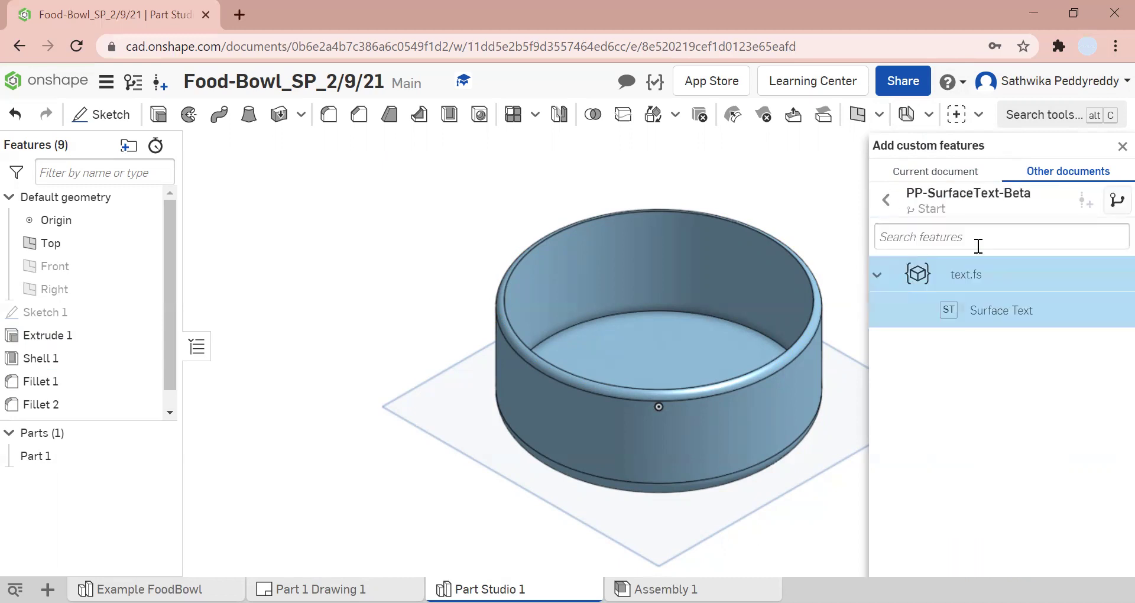
{"action": "left_click", "coordinate": [980, 312]}
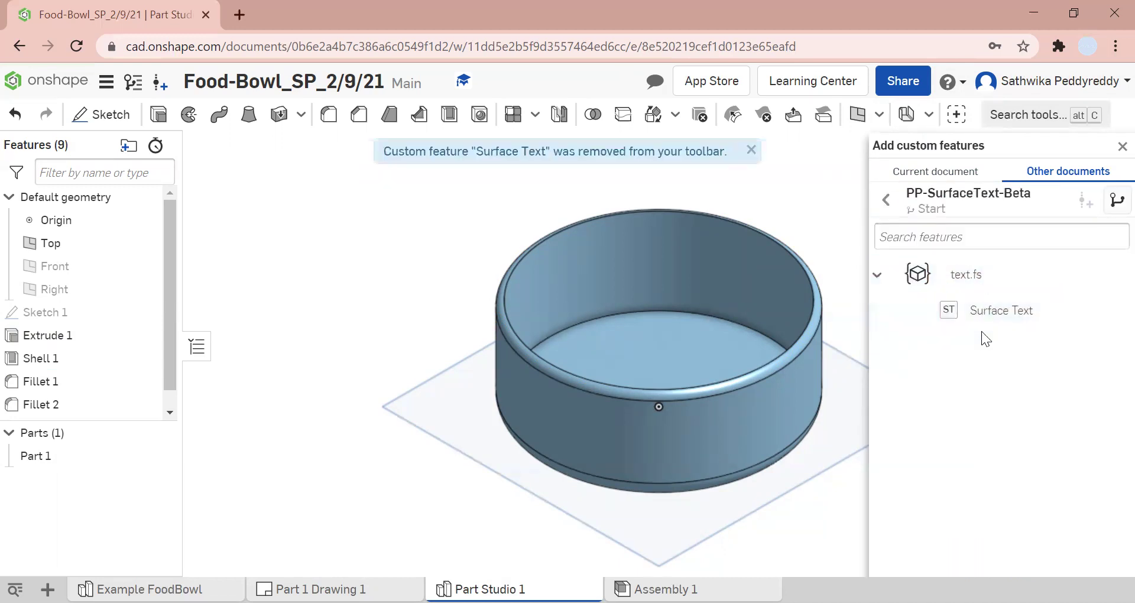
{"action": "left_click", "coordinate": [991, 309]}
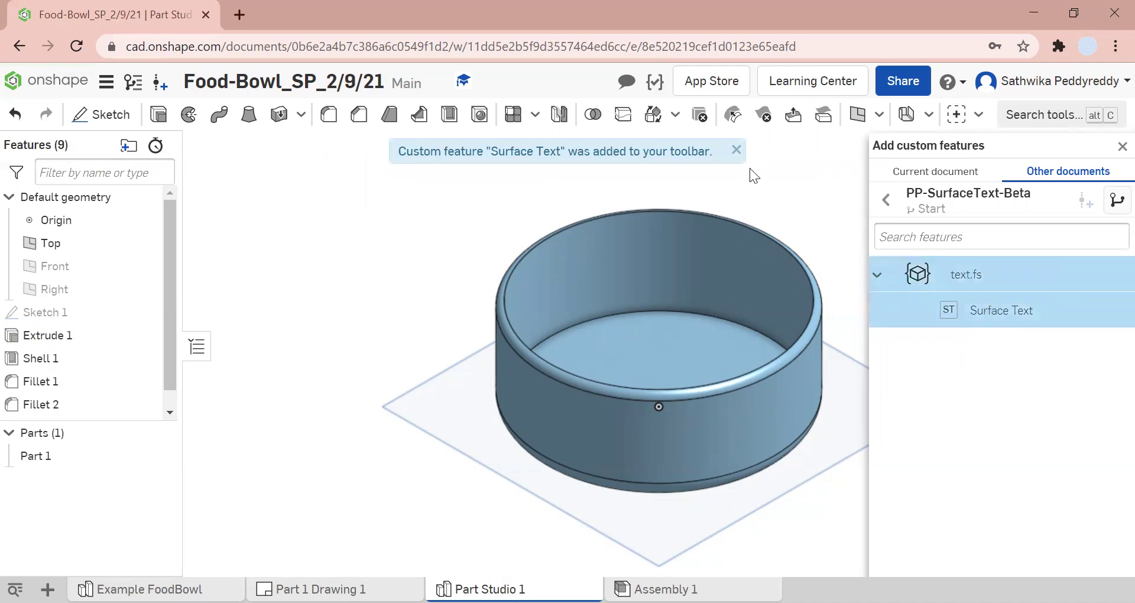
{"action": "left_click", "coordinate": [1114, 149]}
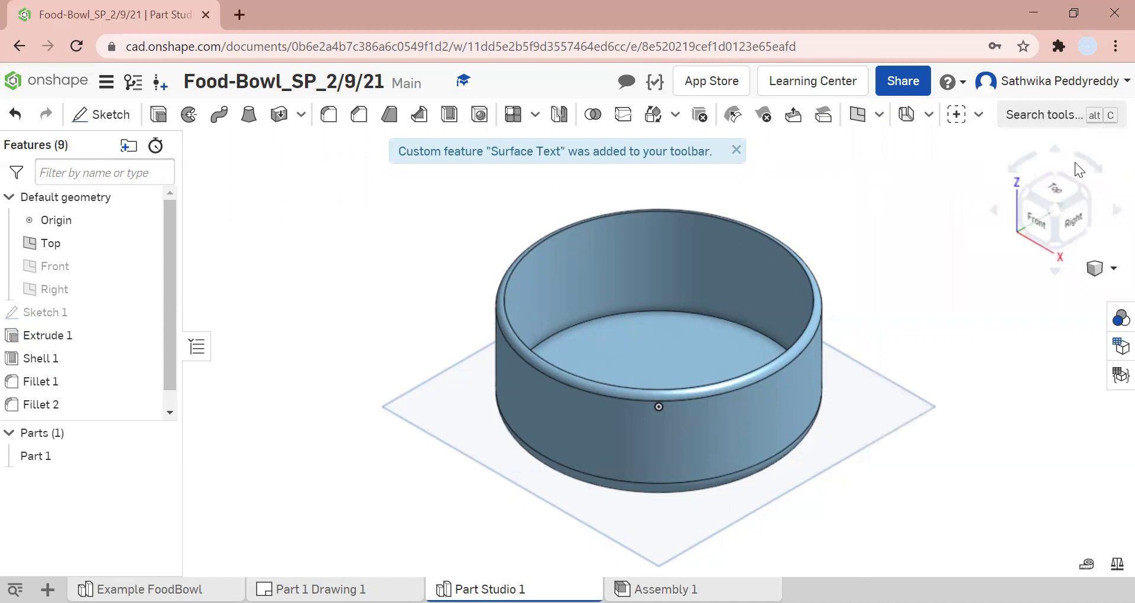
{"action": "left_click", "coordinate": [979, 115]}
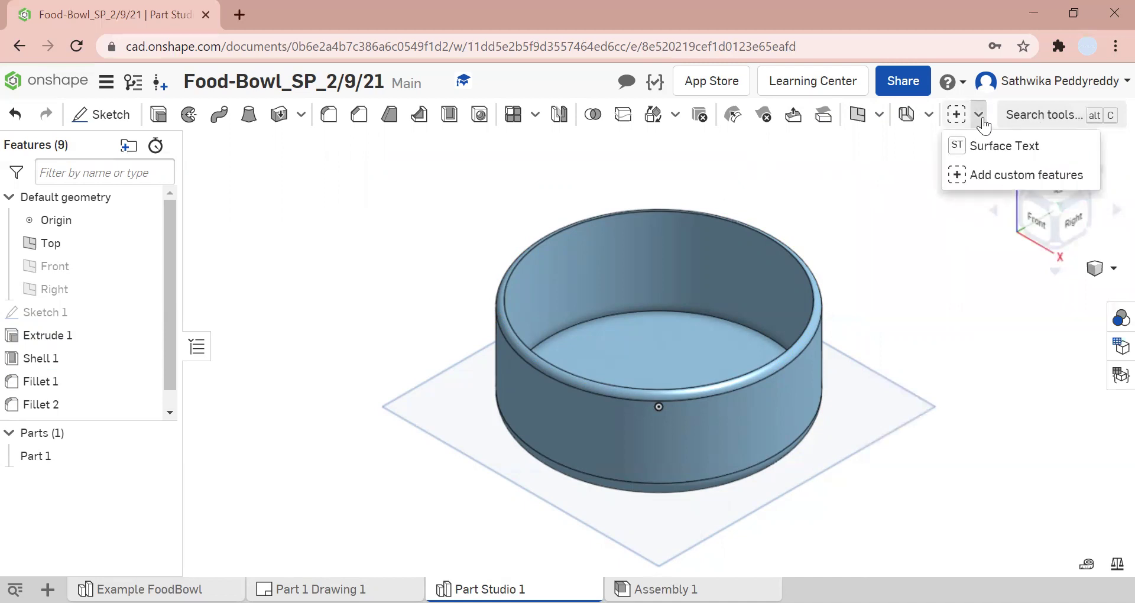
Add Surface Text on the bowl's outer face, using the bottom fillet edge as baseline.
{"action": "left_click", "coordinate": [988, 152]}
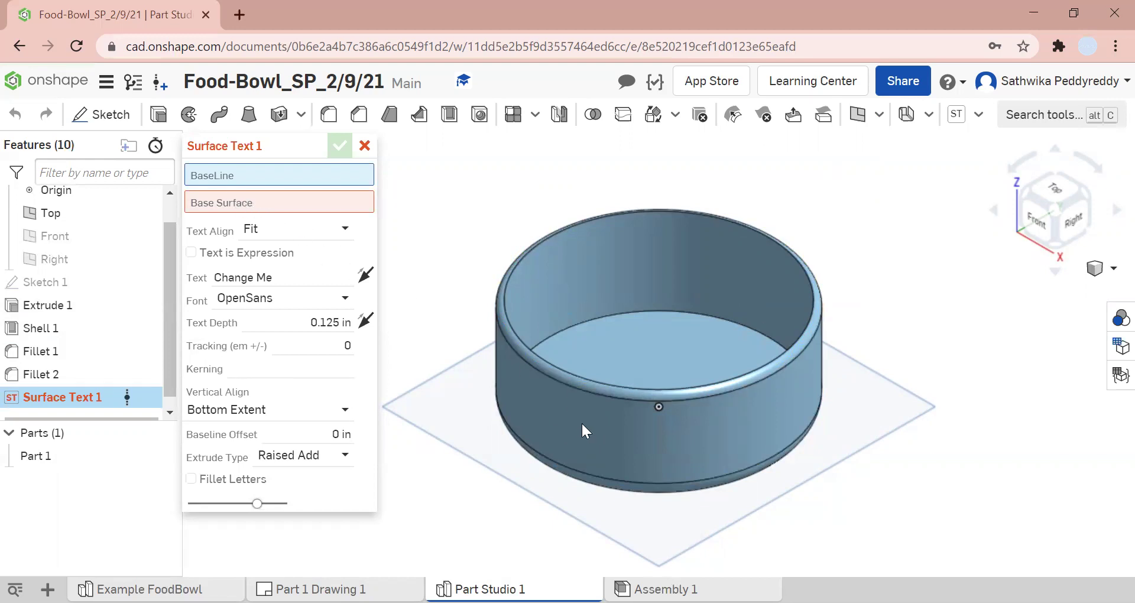
{"action": "left_click", "coordinate": [563, 465]}
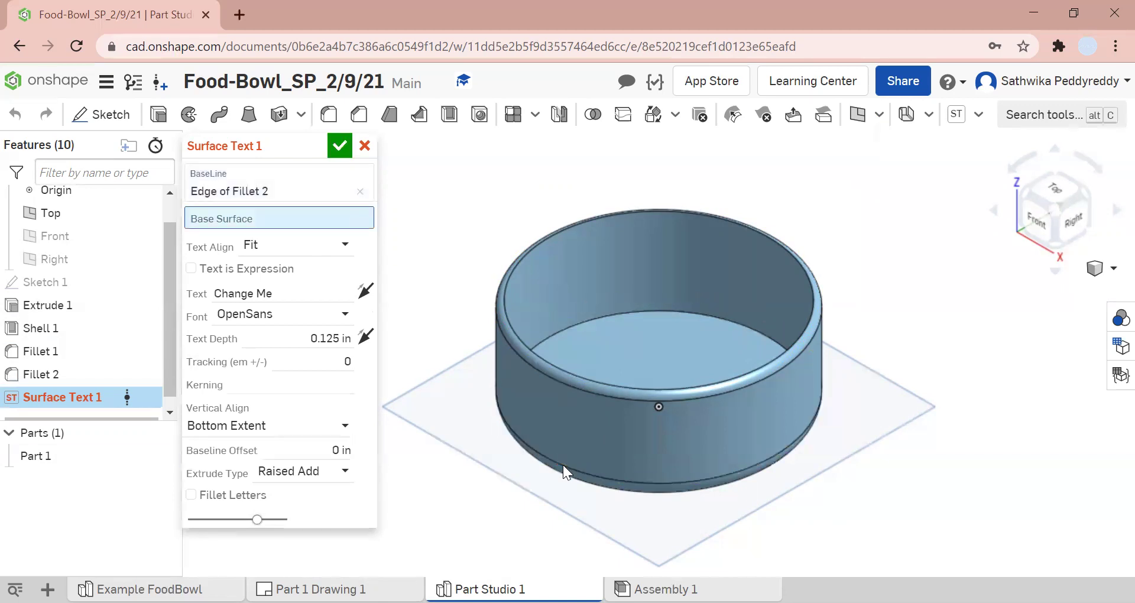
{"action": "left_click", "coordinate": [686, 434]}
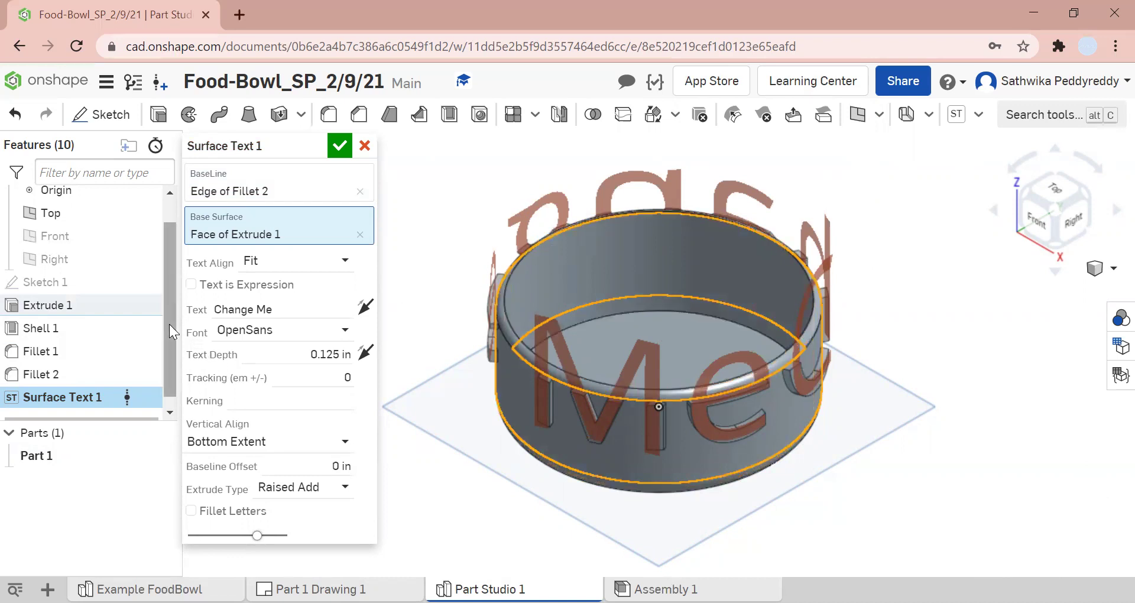
Replace the placeholder 'Change Me' with the text 'LUCKY BOY'.
{"action": "left_click", "coordinate": [263, 309]}
{"action": "key", "text": "BackSpace"}
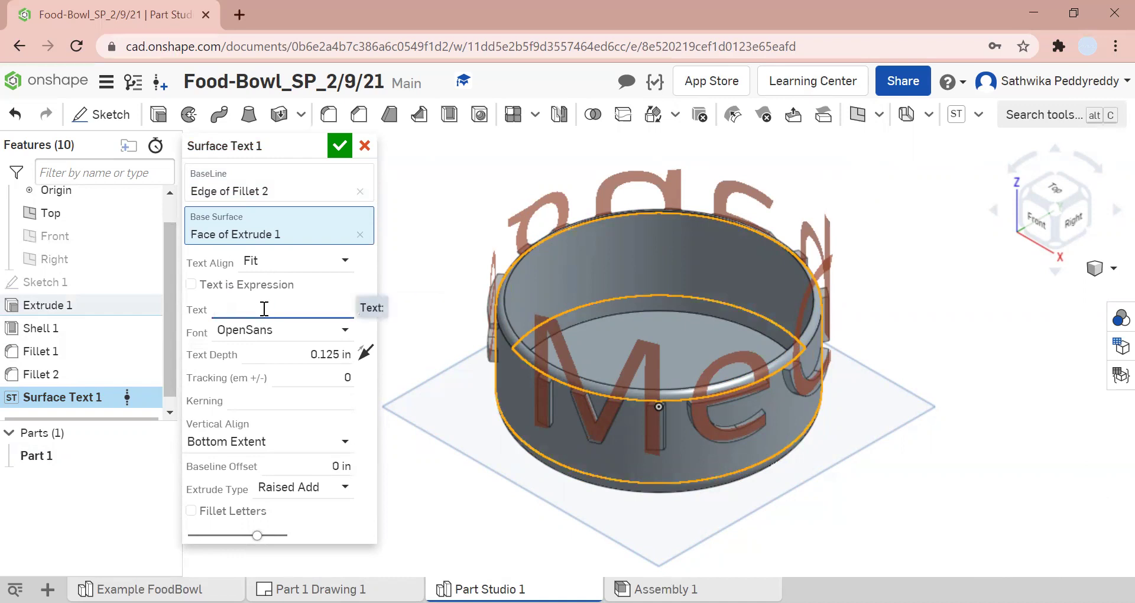
{"action": "type", "text": "LUCKY"}
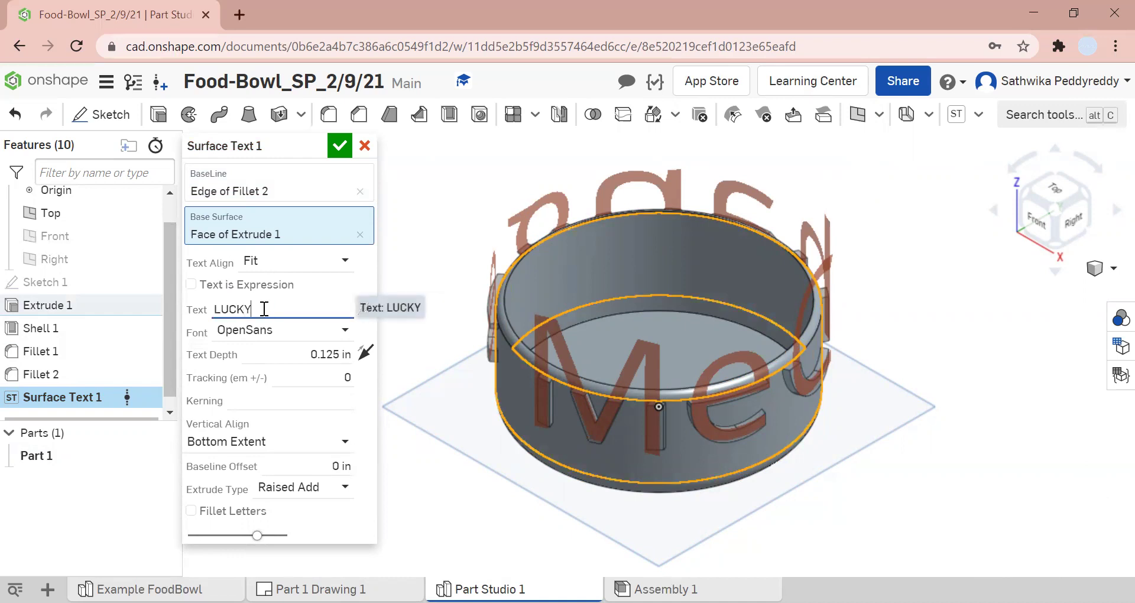
{"action": "type", "text": " BOY"}
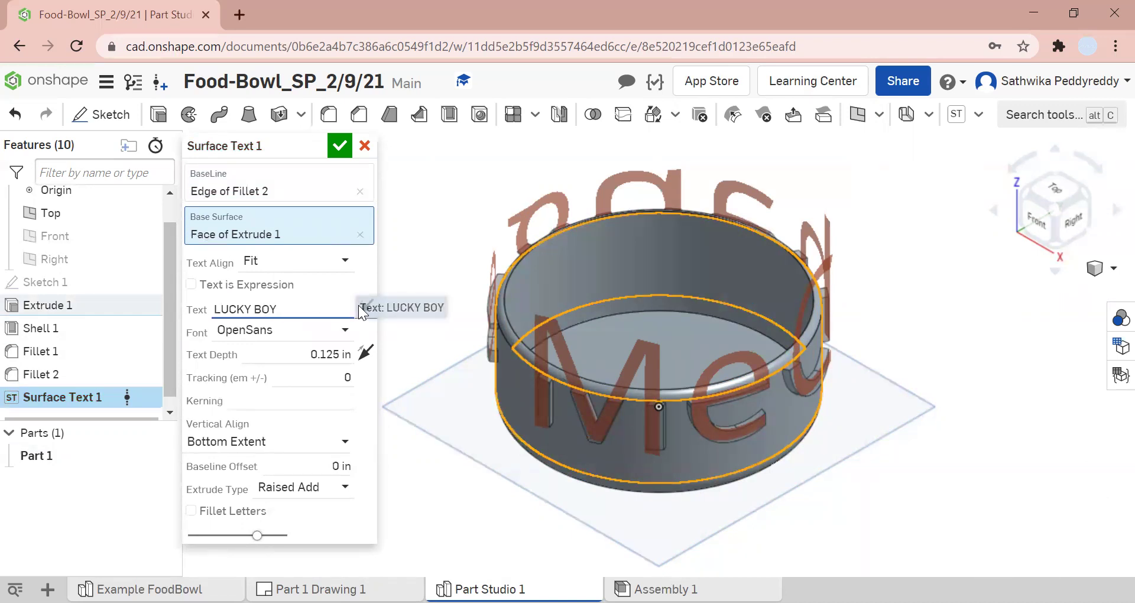
Set the text alignment to Center and view the bowl from its left side.
{"action": "left_click", "coordinate": [344, 266]}
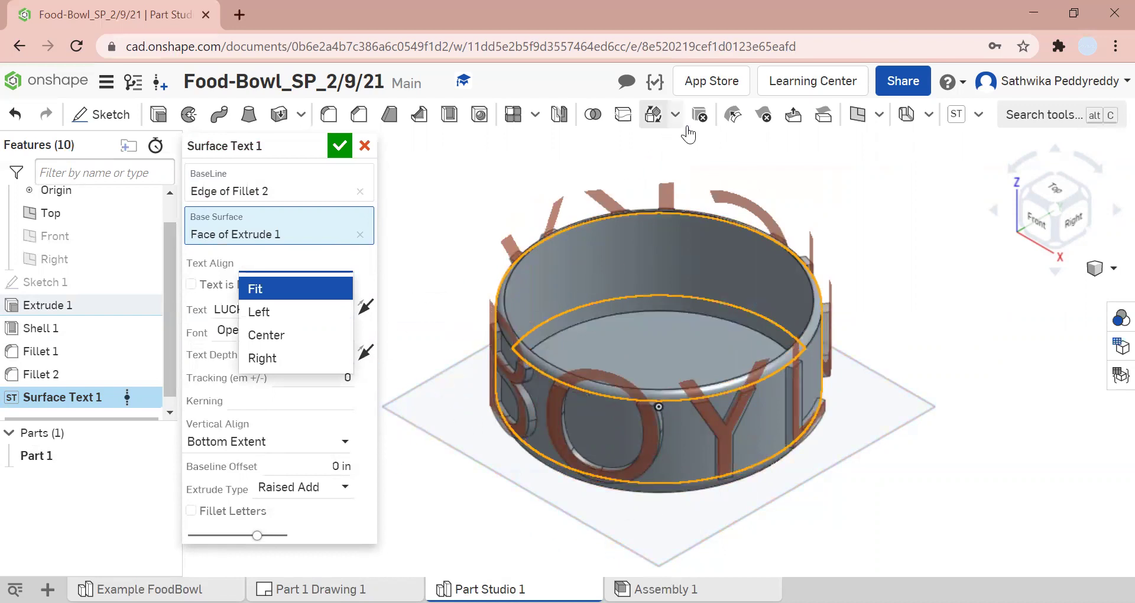
{"action": "left_click", "coordinate": [333, 335]}
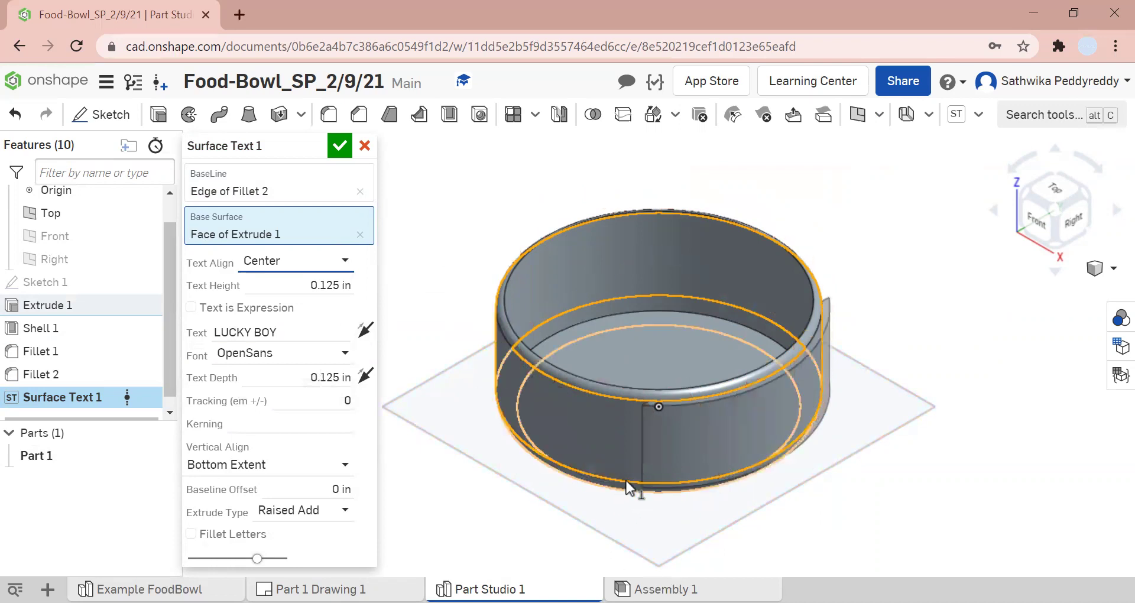
{"action": "left_click", "coordinate": [1019, 211]}
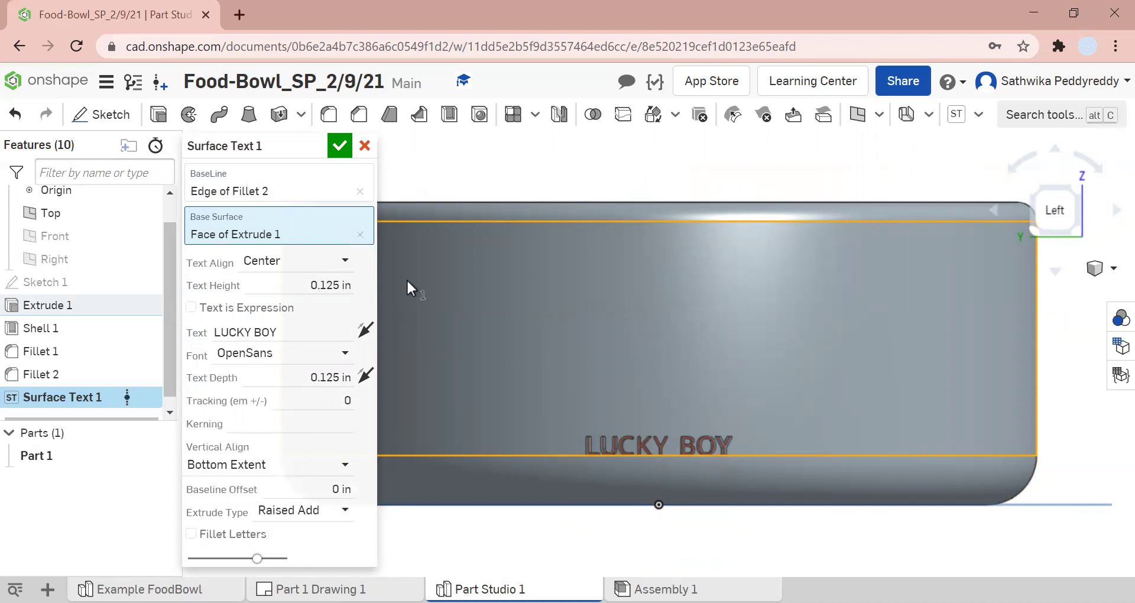
Make the LUCKY BOY letters 1 in tall and switch the text alignment to Fit.
{"action": "left_click", "coordinate": [331, 284]}
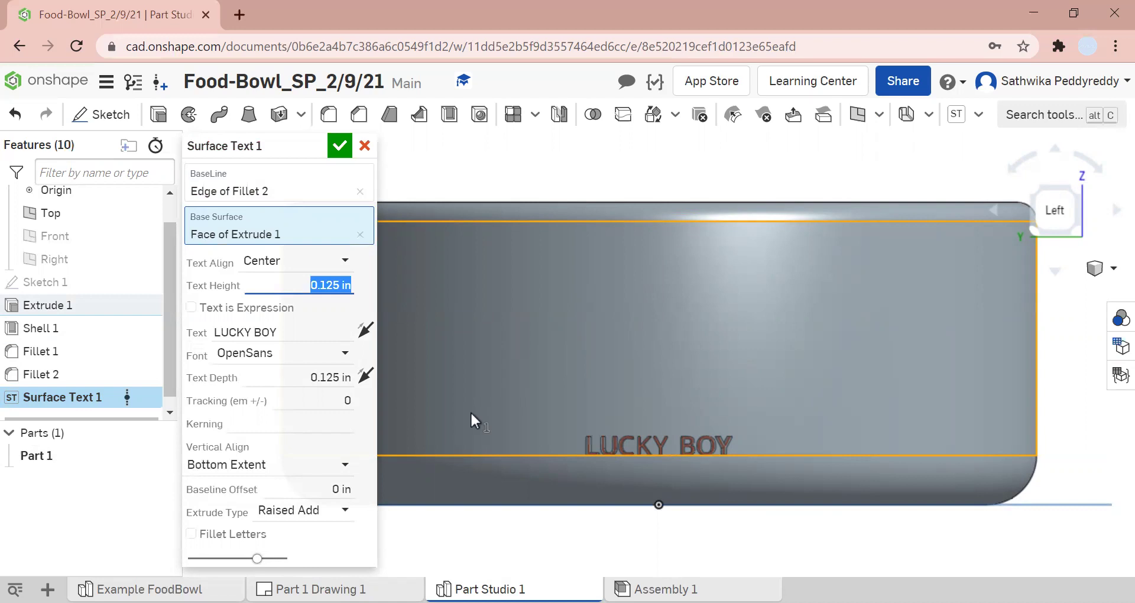
{"action": "type", "text": "1"}
{"action": "key", "text": "Return"}
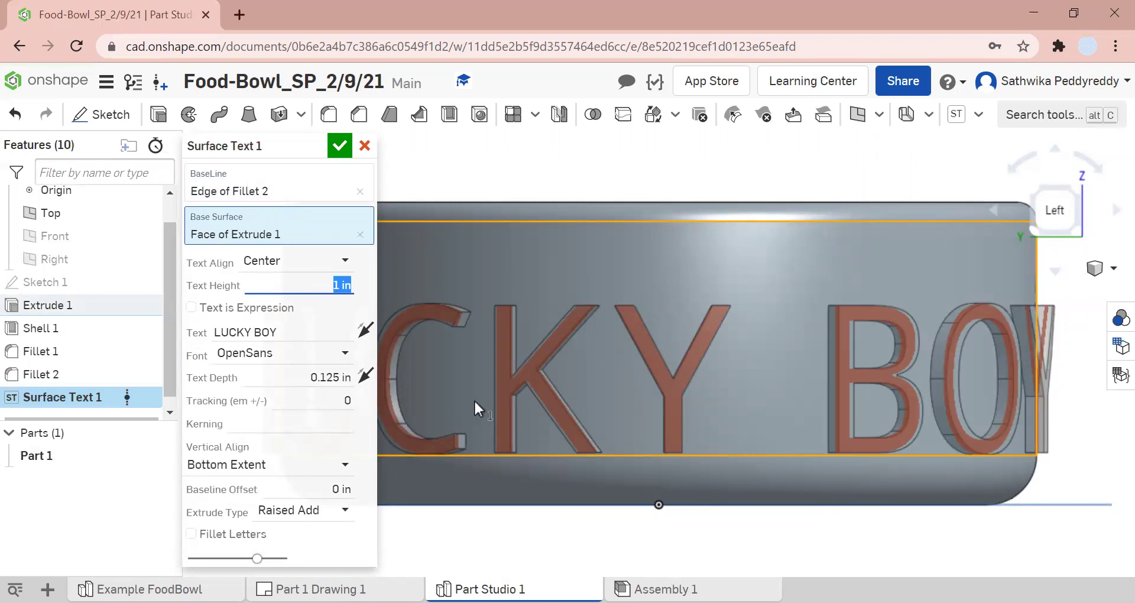
{"action": "left_click", "coordinate": [279, 261]}
{"action": "left_click", "coordinate": [284, 290]}
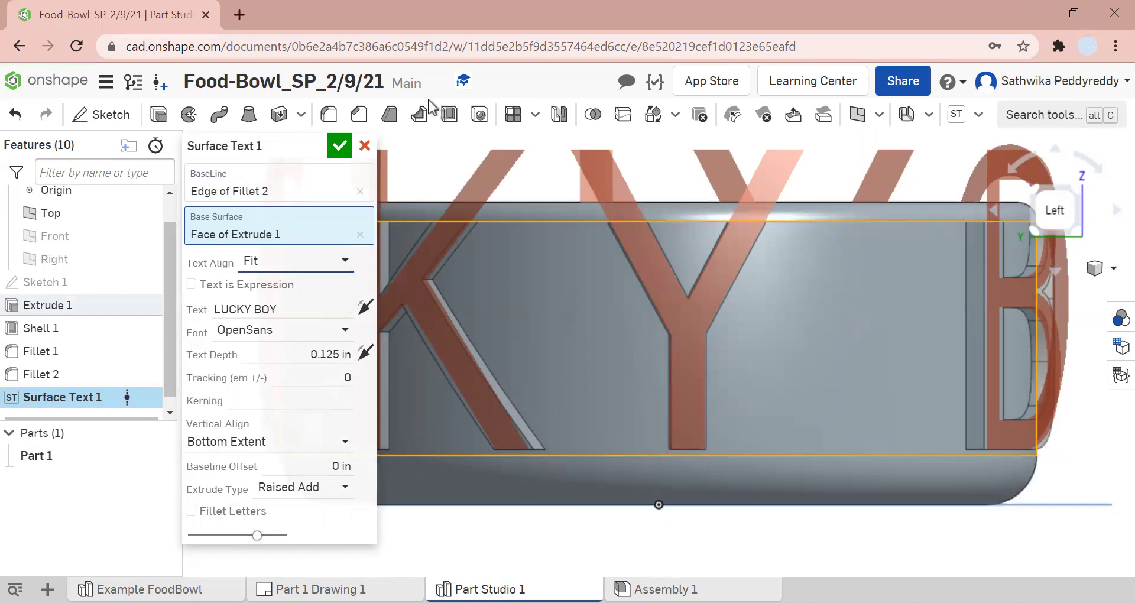
Try Left text alignment and orbit around the bowl to inspect the lettering.
{"action": "left_click", "coordinate": [267, 265]}
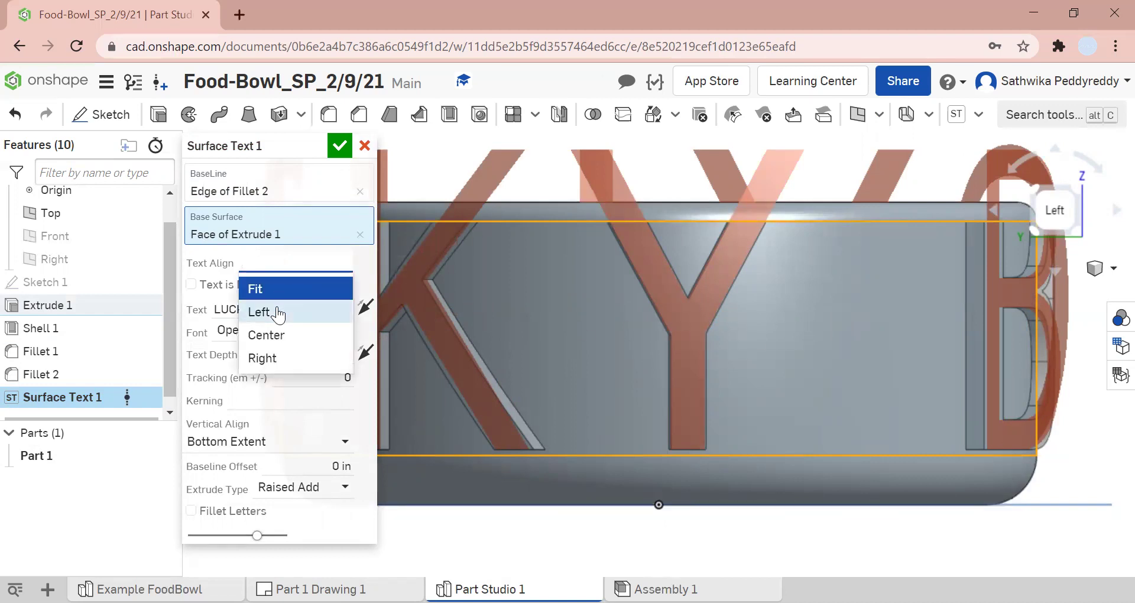
{"action": "left_click", "coordinate": [317, 318]}
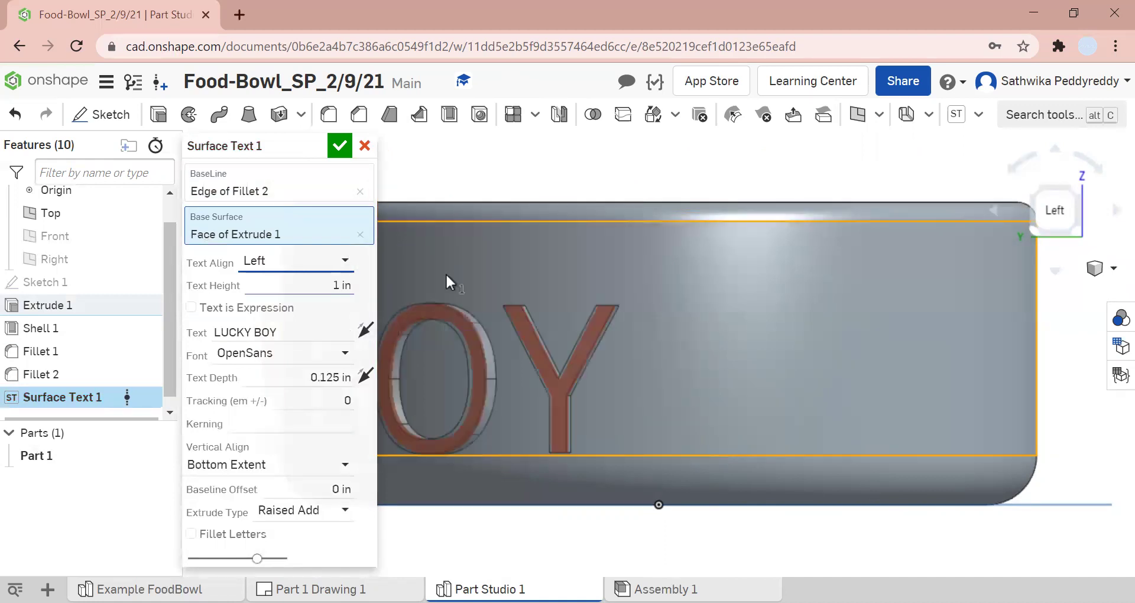
{"action": "left_click", "coordinate": [995, 208]}
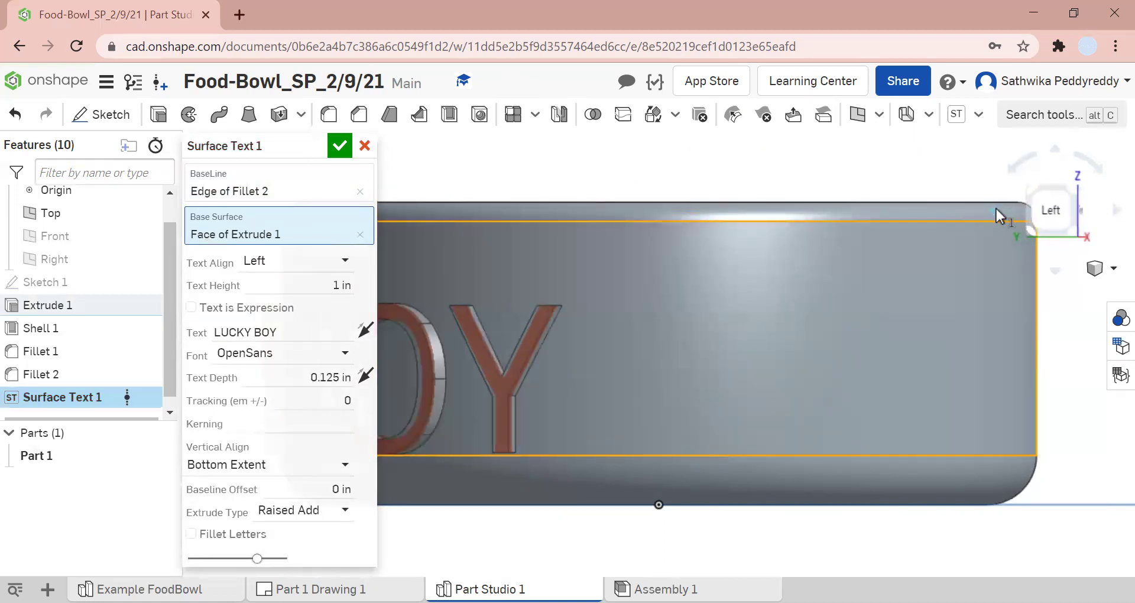
{"action": "left_click", "coordinate": [1113, 211]}
{"action": "left_click", "coordinate": [1109, 214]}
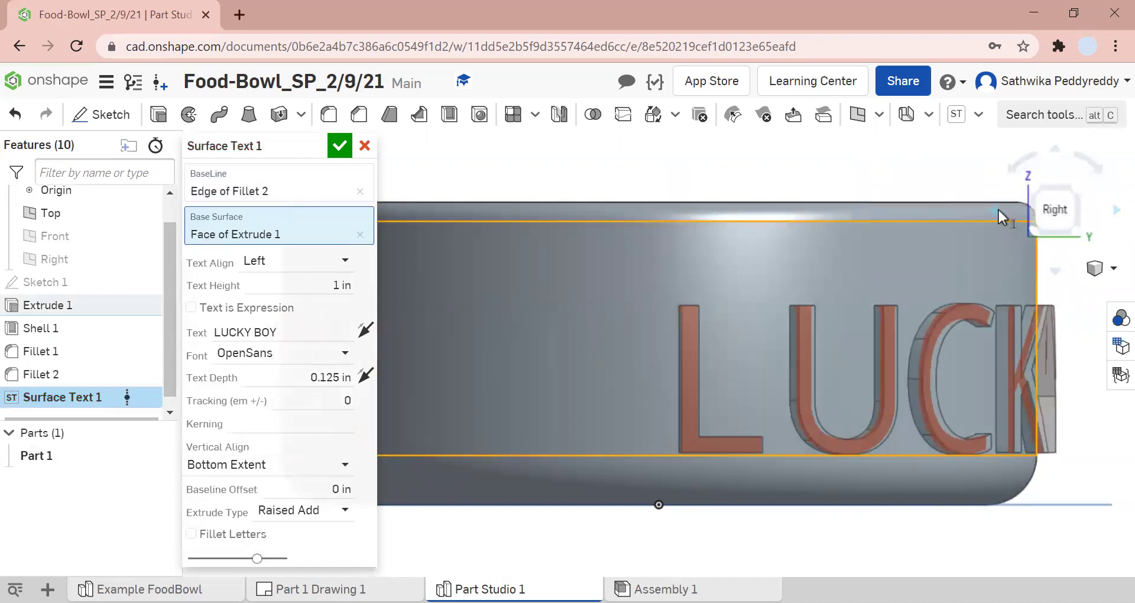
{"action": "left_click", "coordinate": [998, 208]}
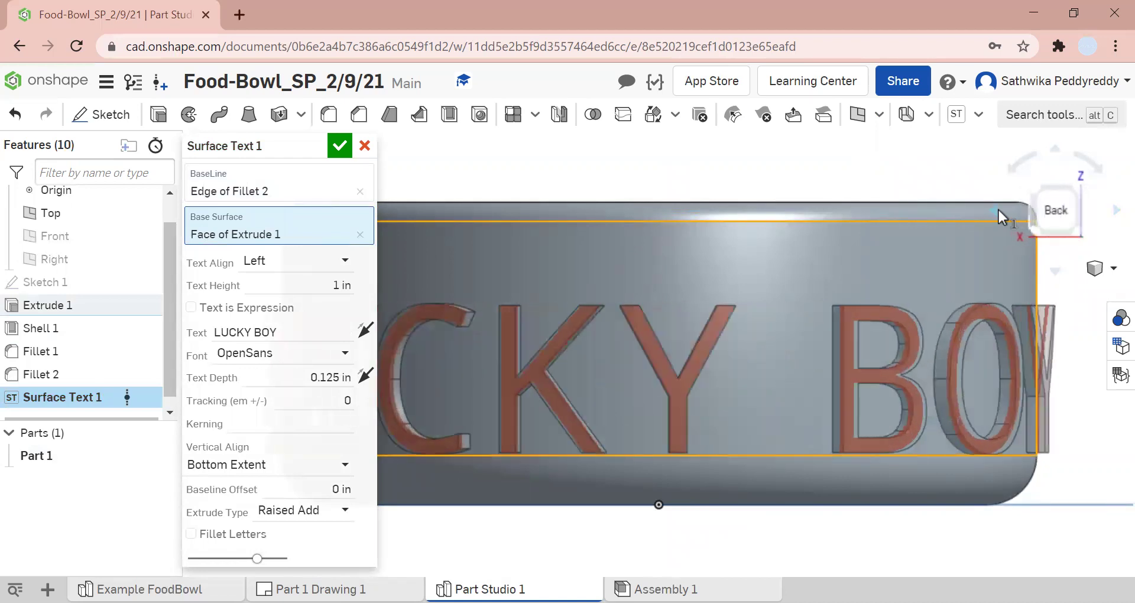
Try Right text alignment and turn the bowl to check the text preview.
{"action": "left_click", "coordinate": [343, 261]}
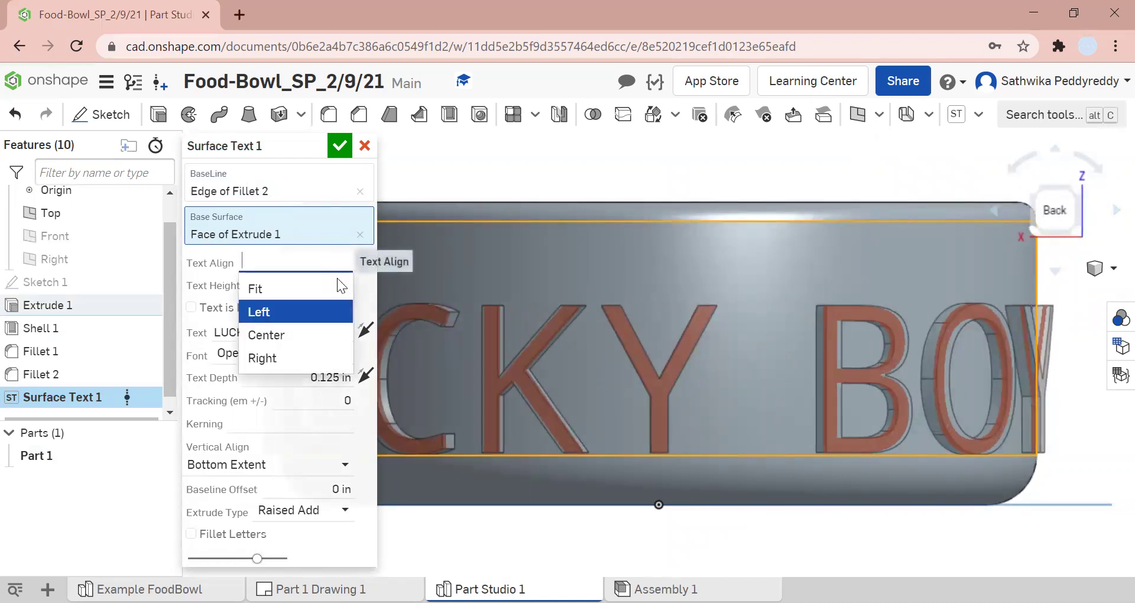
{"action": "left_click", "coordinate": [322, 358]}
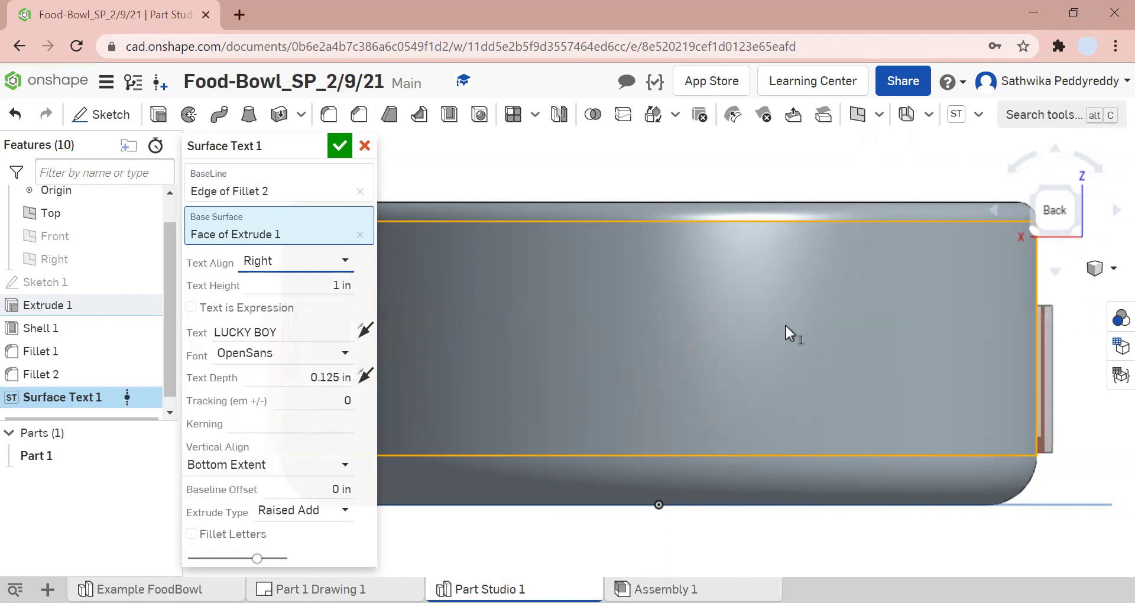
{"action": "left_click", "coordinate": [1113, 212]}
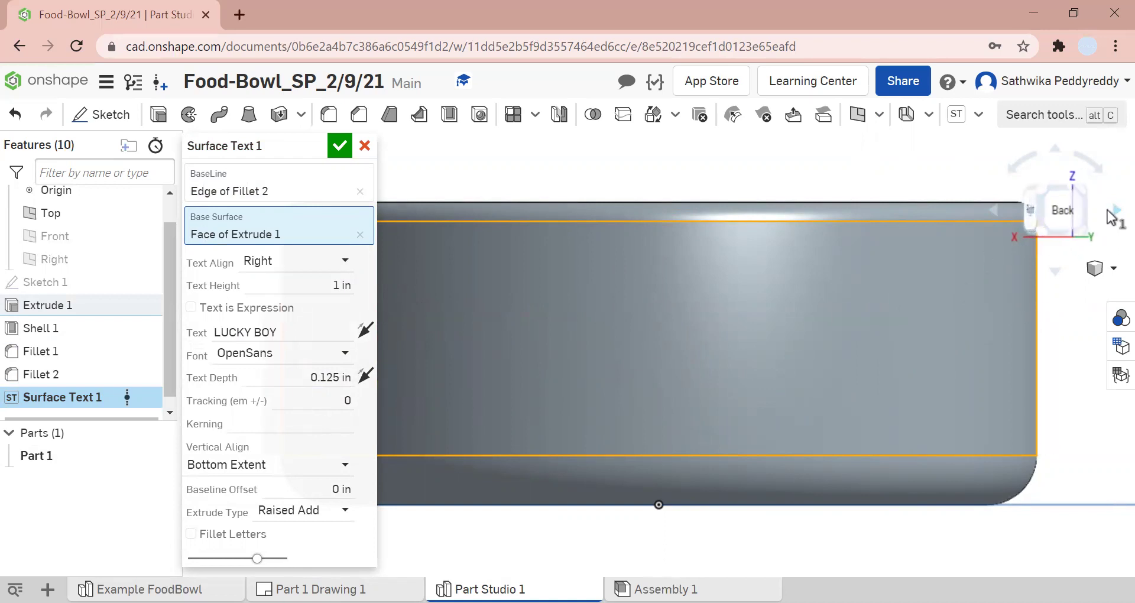
{"action": "left_click", "coordinate": [991, 210]}
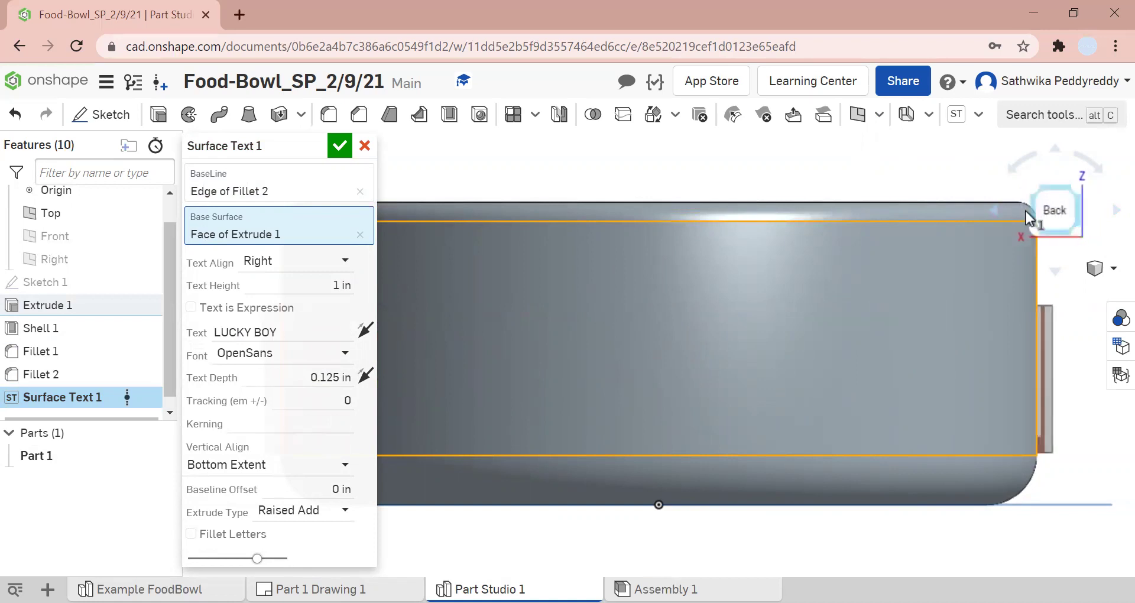
{"action": "left_click", "coordinate": [1114, 212]}
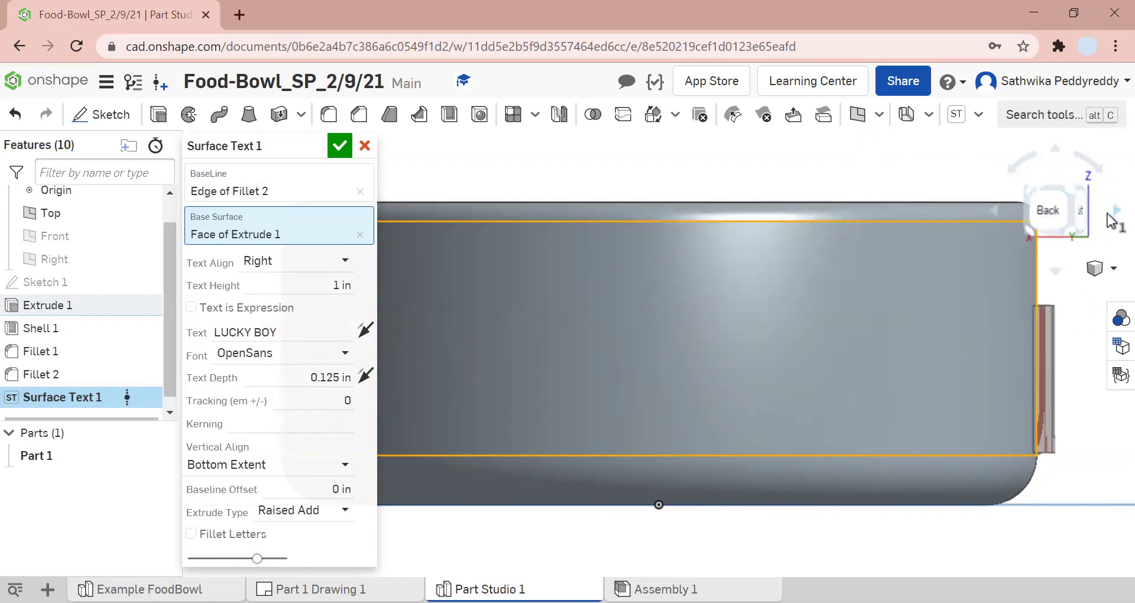
{"action": "left_click", "coordinate": [1037, 213]}
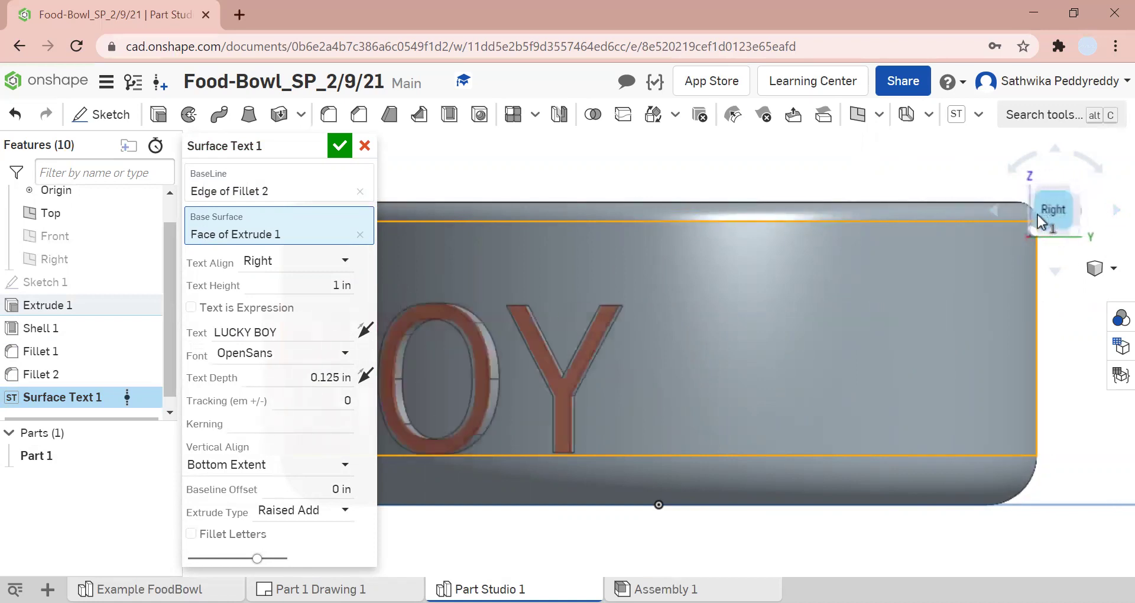
{"action": "left_click", "coordinate": [1111, 212]}
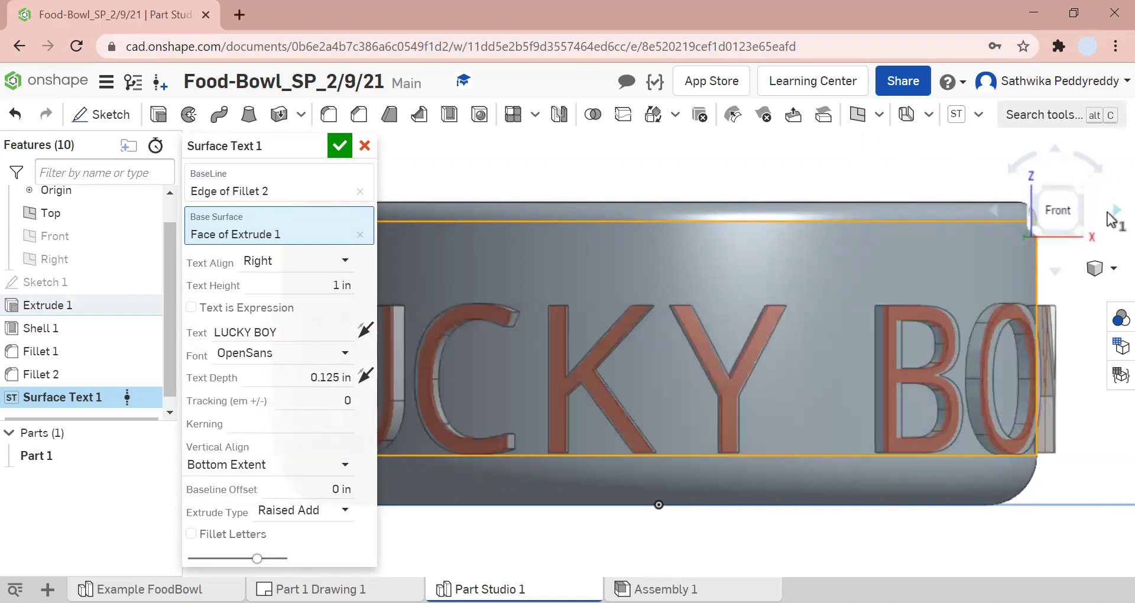
Settle on Center alignment and check the text from the front and side.
{"action": "left_click", "coordinate": [334, 263]}
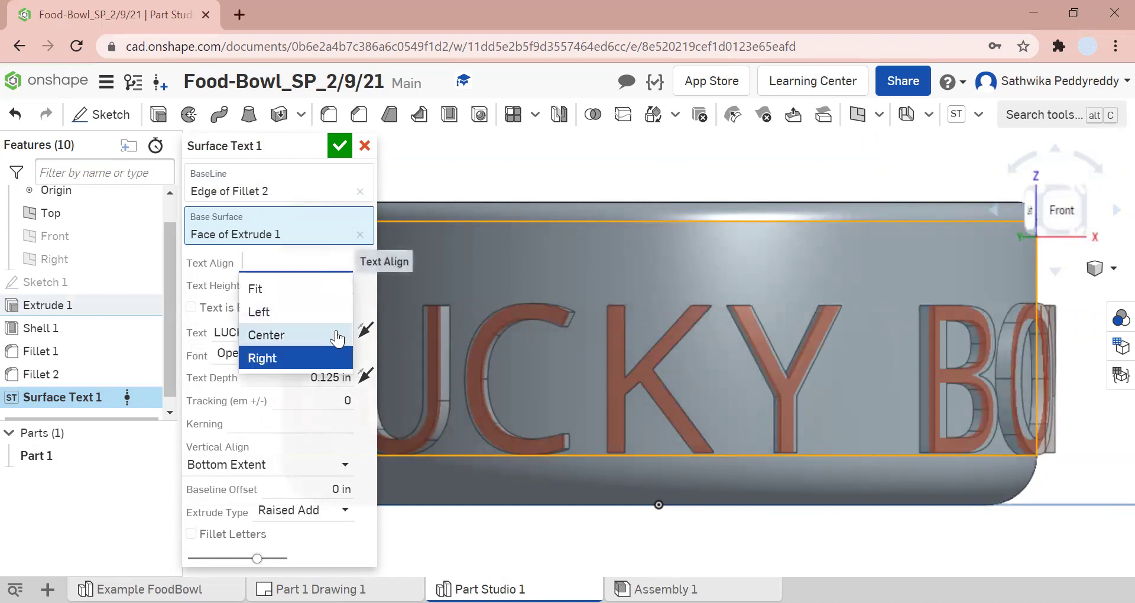
{"action": "left_click", "coordinate": [337, 332]}
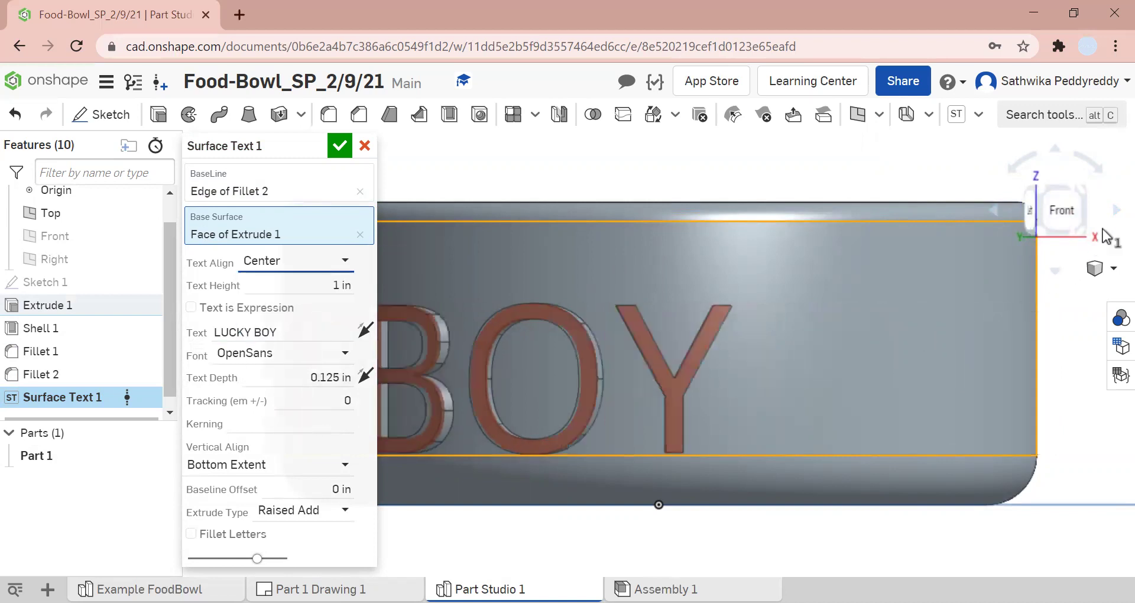
{"action": "left_click", "coordinate": [1055, 218]}
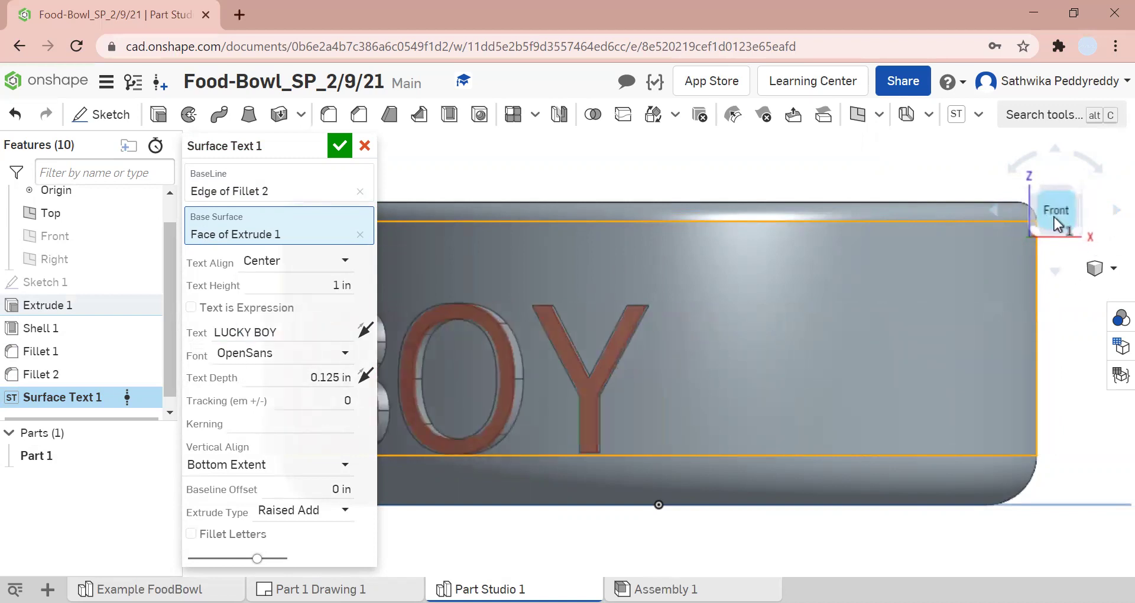
{"action": "left_click", "coordinate": [994, 209]}
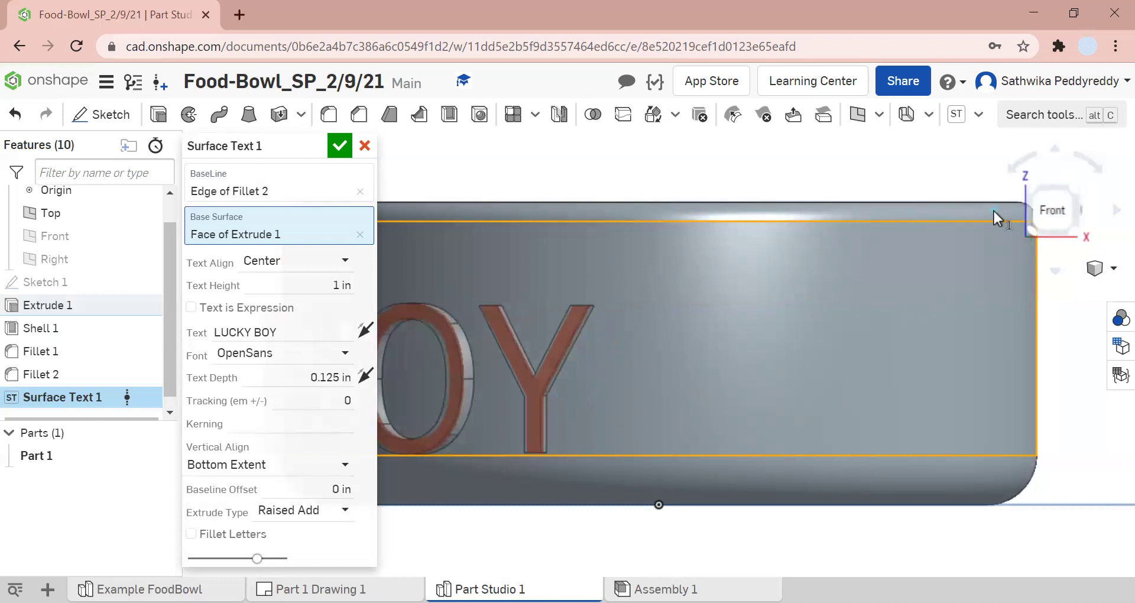
{"action": "left_click", "coordinate": [1109, 217]}
Change the LUCKY BOY font from OpenSans to Noto Serif.
{"action": "left_click", "coordinate": [1111, 218]}
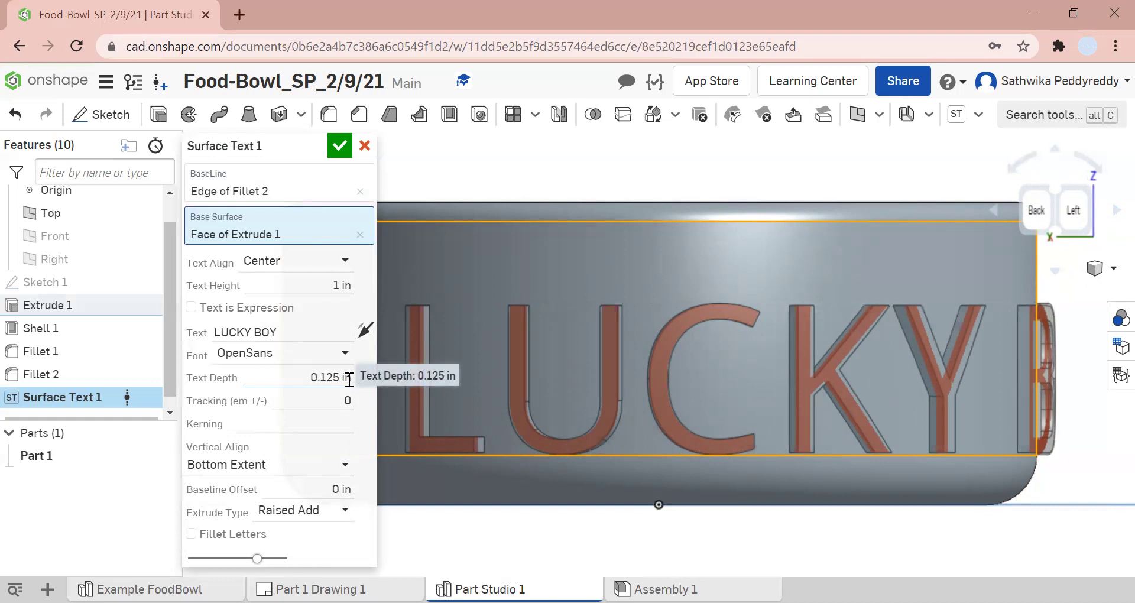
{"action": "left_click", "coordinate": [326, 356]}
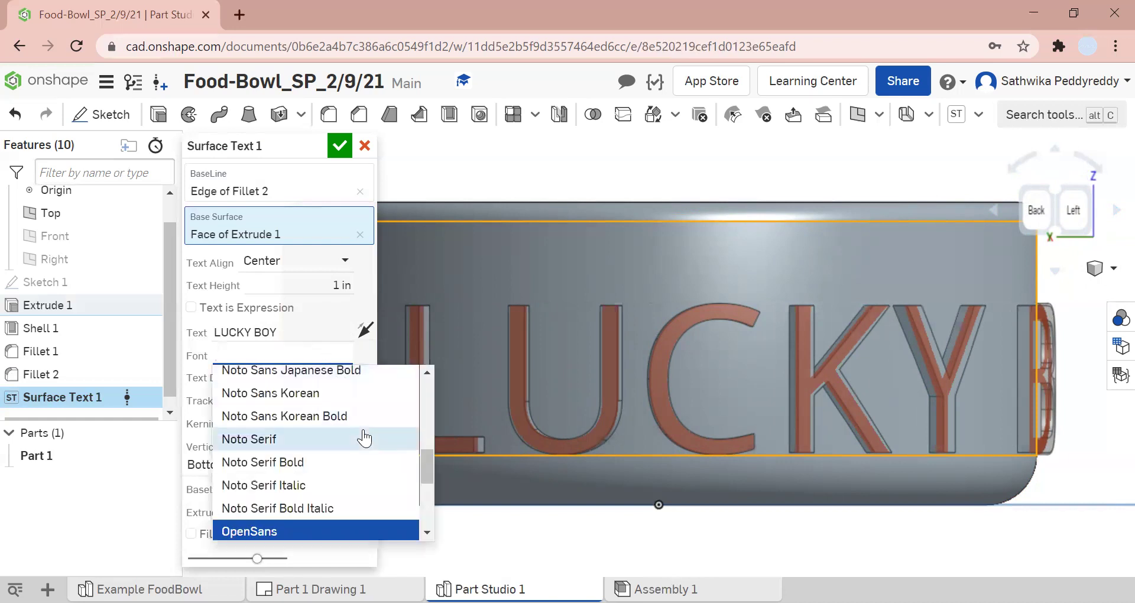
{"action": "left_click", "coordinate": [339, 442]}
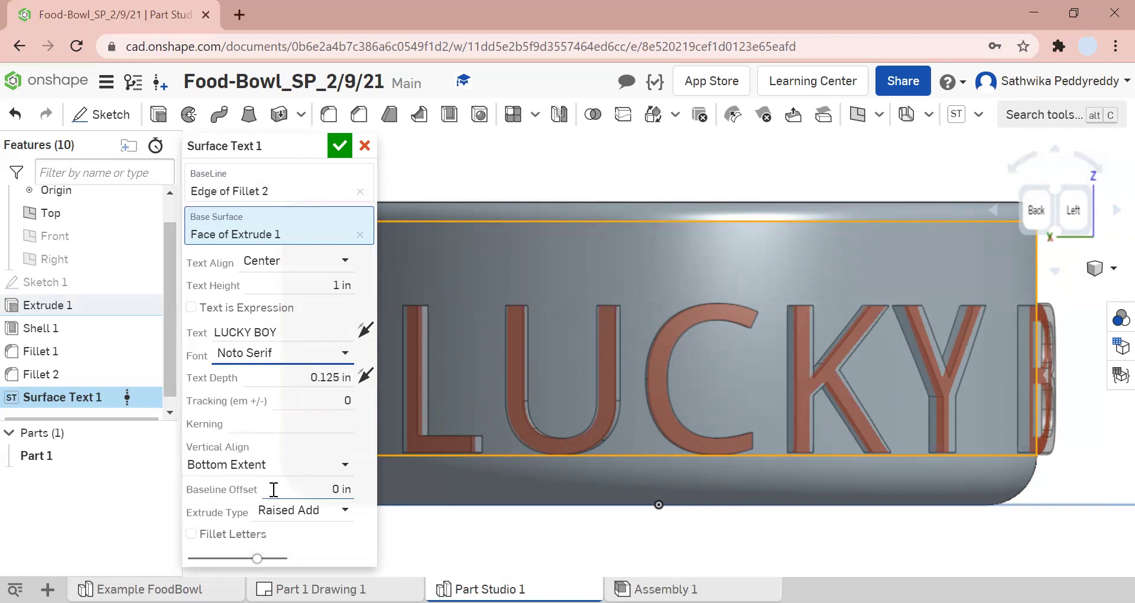
Switch the text extrusion to Cut Out and test Fillet Letters on and off.
{"action": "left_click", "coordinate": [282, 510]}
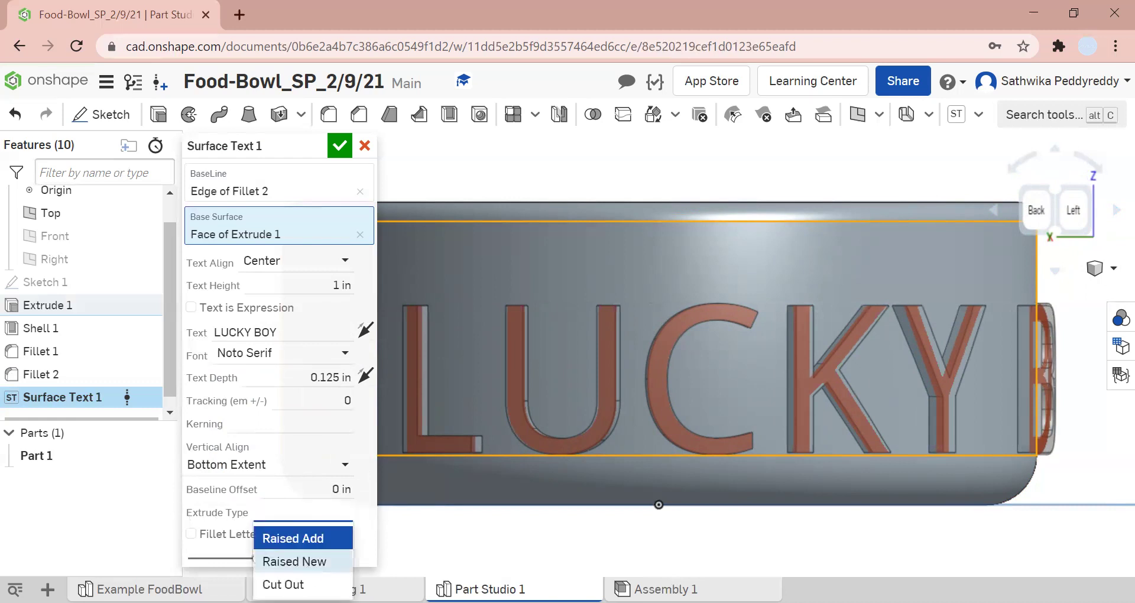
{"action": "left_click", "coordinate": [284, 584]}
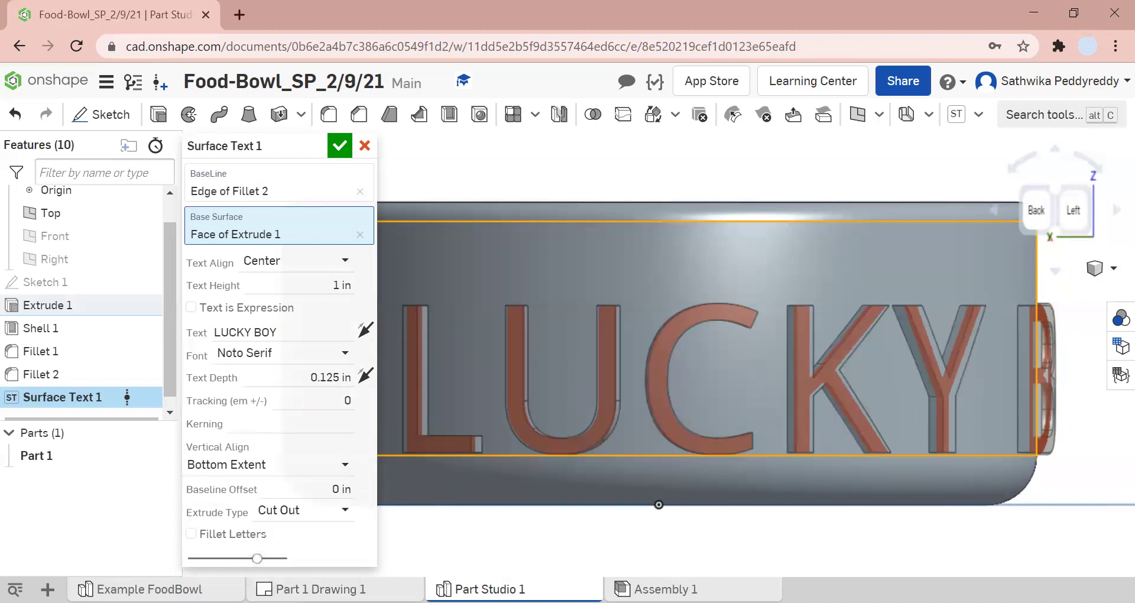
{"action": "left_click", "coordinate": [246, 534]}
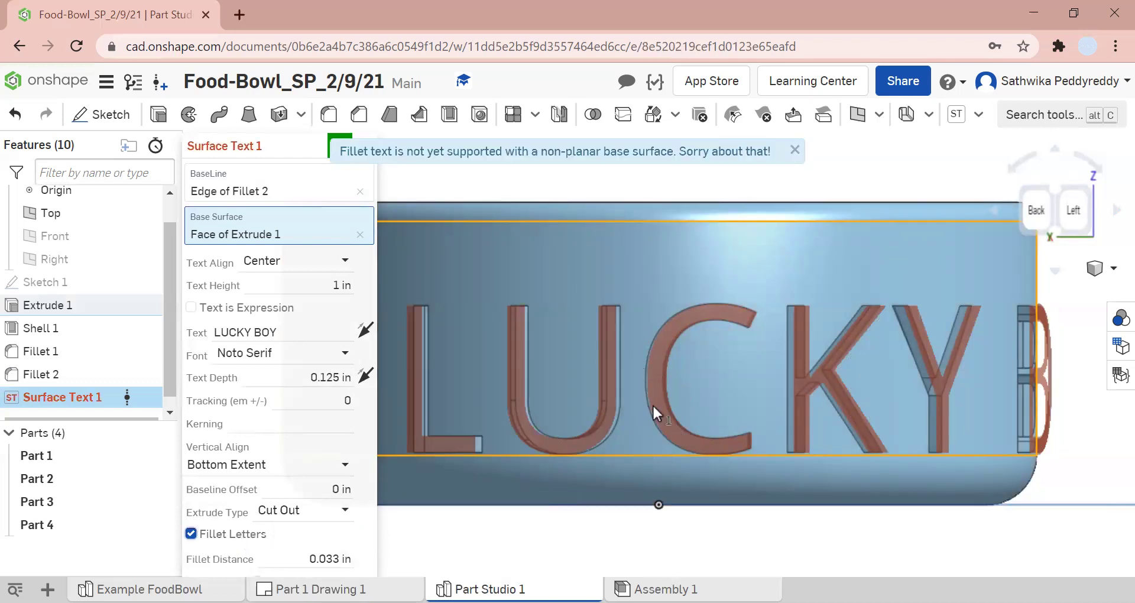
{"action": "left_click", "coordinate": [200, 535]}
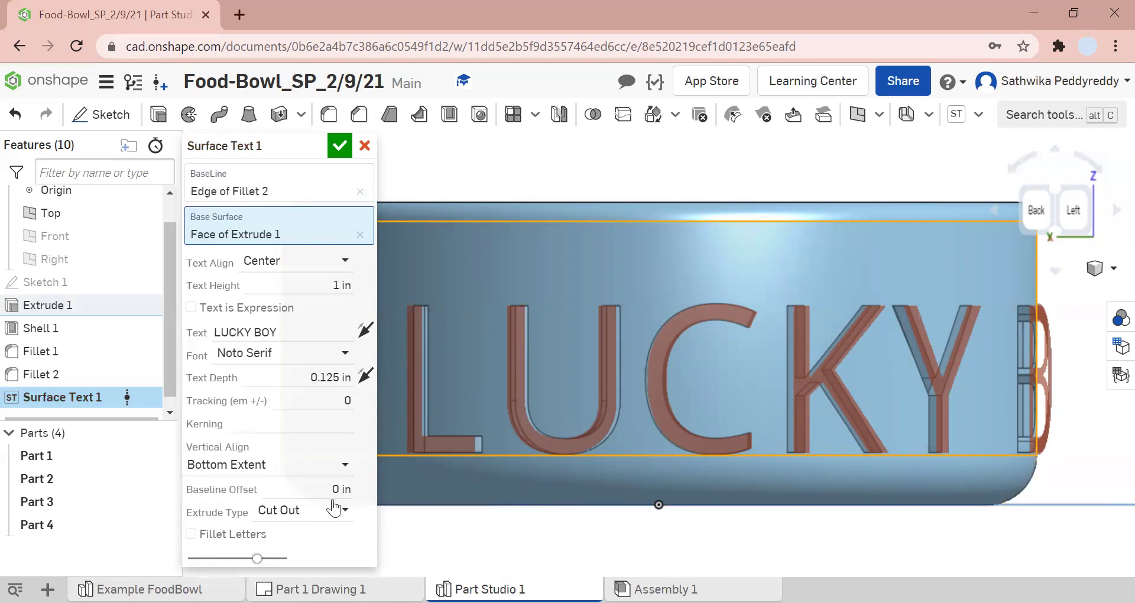
{"action": "left_click", "coordinate": [190, 533]}
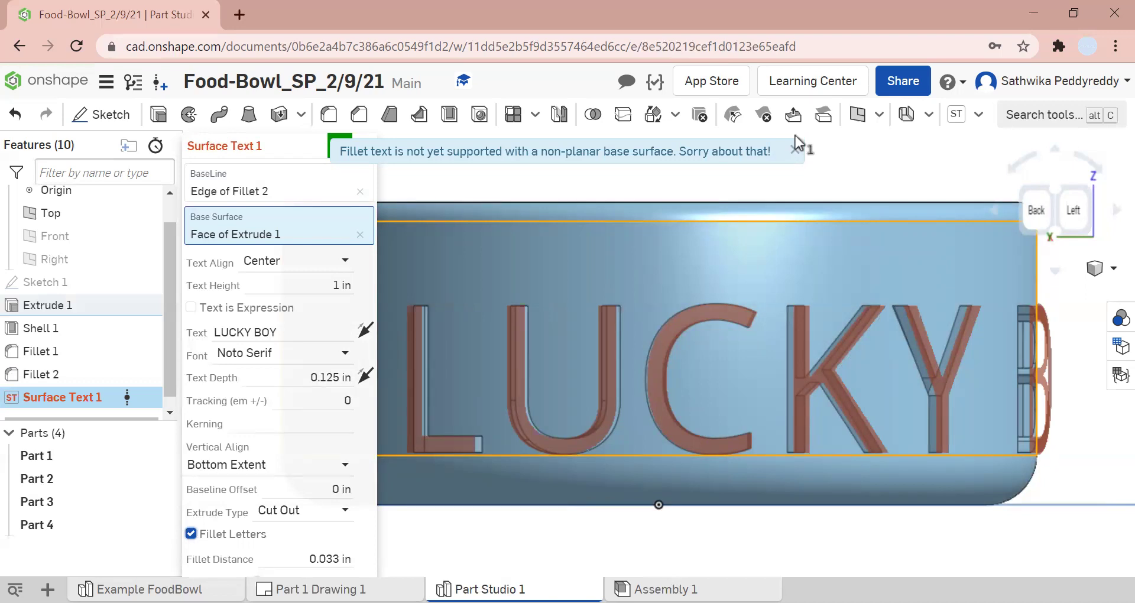
Briefly try Raised, then settle on Cut Out with Fillet Letters unchecked.
{"action": "left_click", "coordinate": [288, 510]}
{"action": "left_click", "coordinate": [295, 536]}
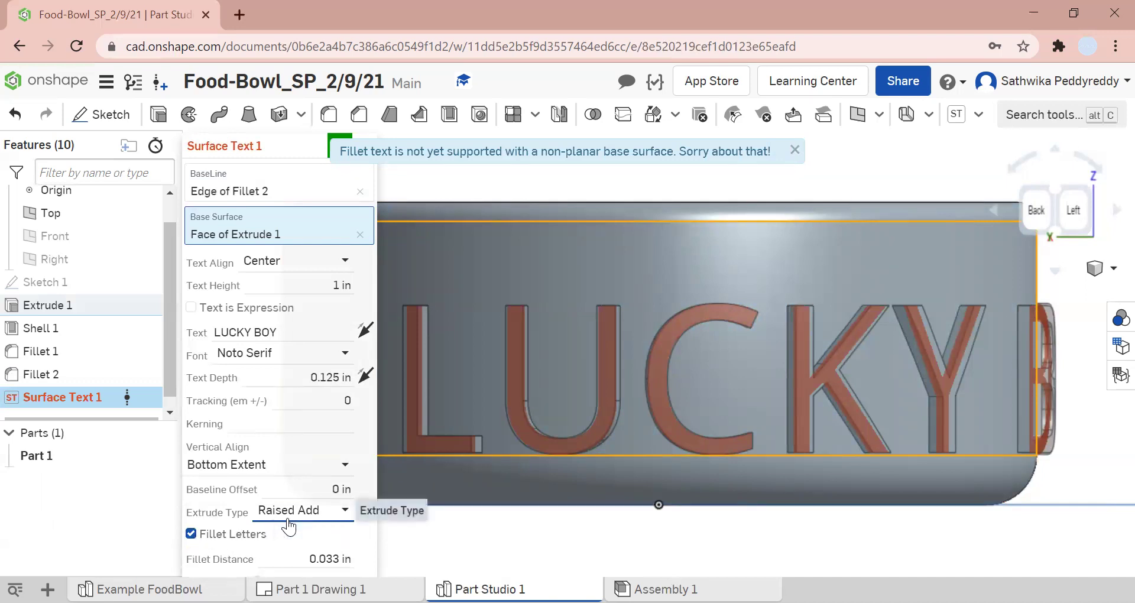
{"action": "left_click", "coordinate": [250, 536]}
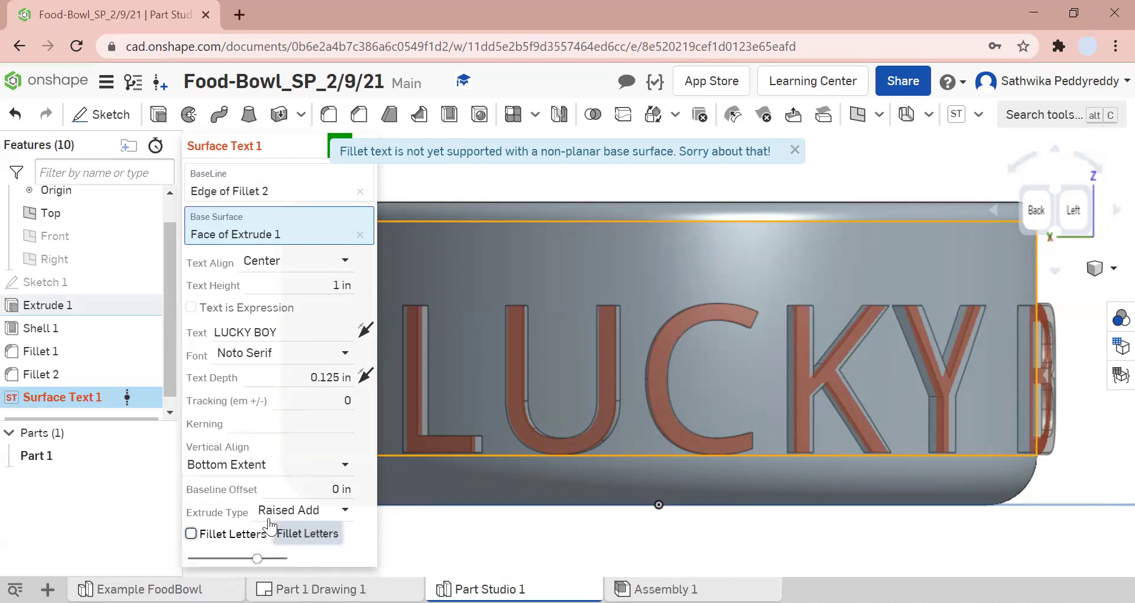
{"action": "left_click", "coordinate": [270, 515]}
{"action": "left_click", "coordinate": [281, 583]}
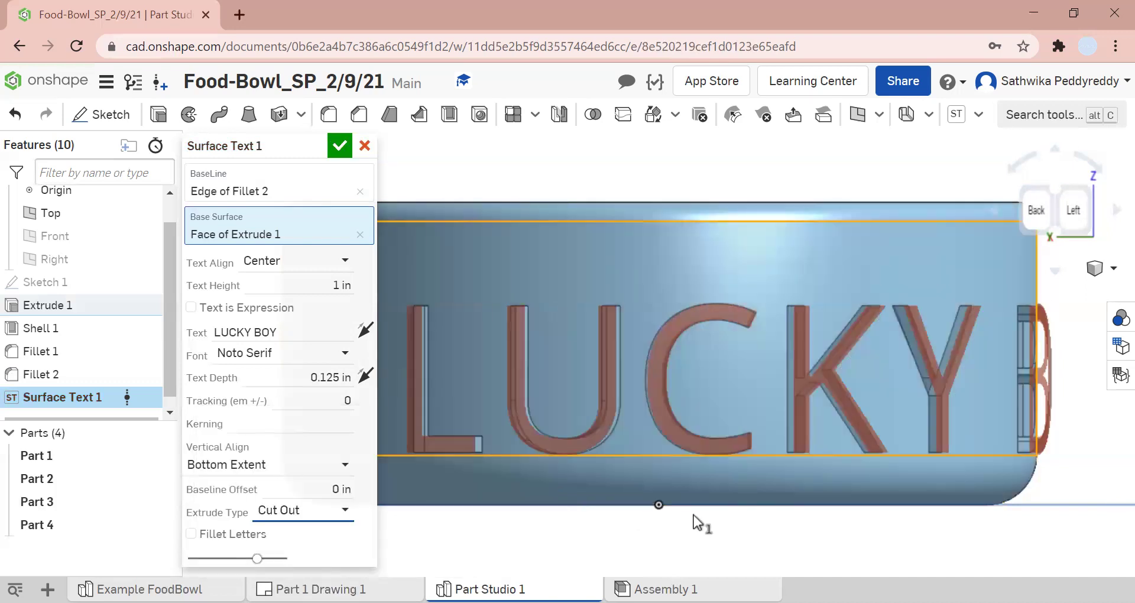
{"action": "left_click", "coordinate": [283, 463]}
Compare Middle, Top Extent, Top Baseline and Bottom Extent vertical alignments, finishing on Bottom Baseline.
{"action": "left_click", "coordinate": [328, 538]}
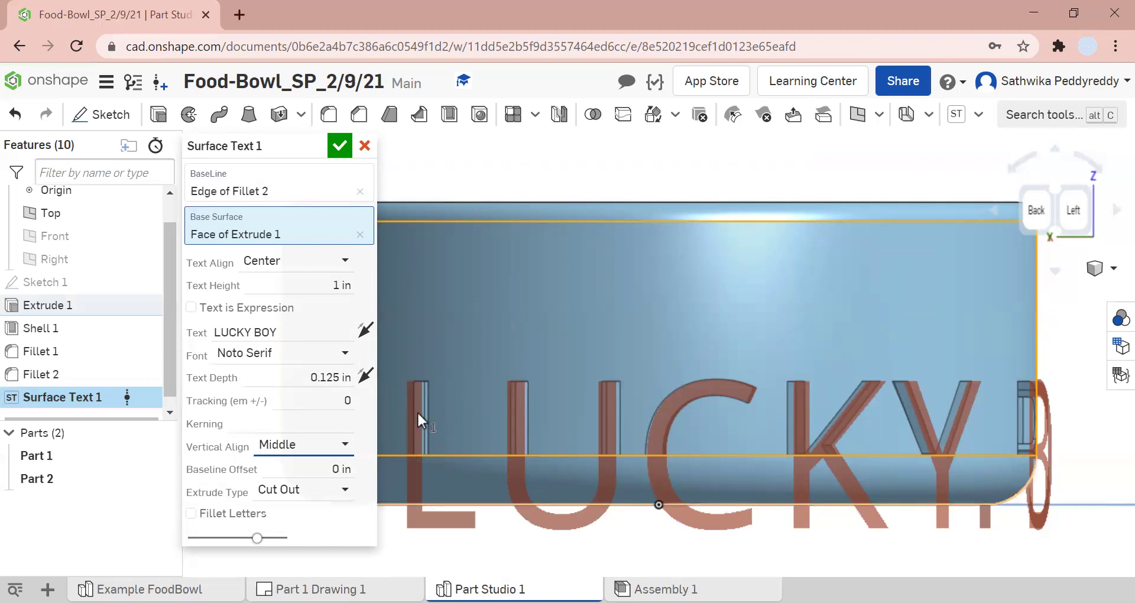
{"action": "left_click", "coordinate": [335, 445]}
{"action": "left_click", "coordinate": [327, 474]}
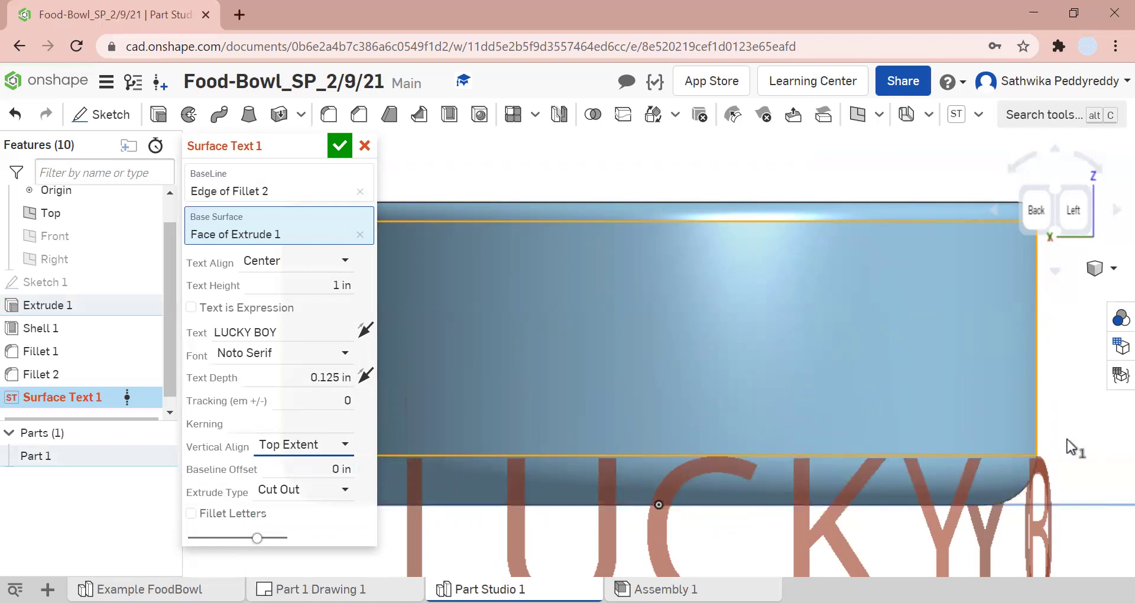
{"action": "left_click", "coordinate": [305, 444]}
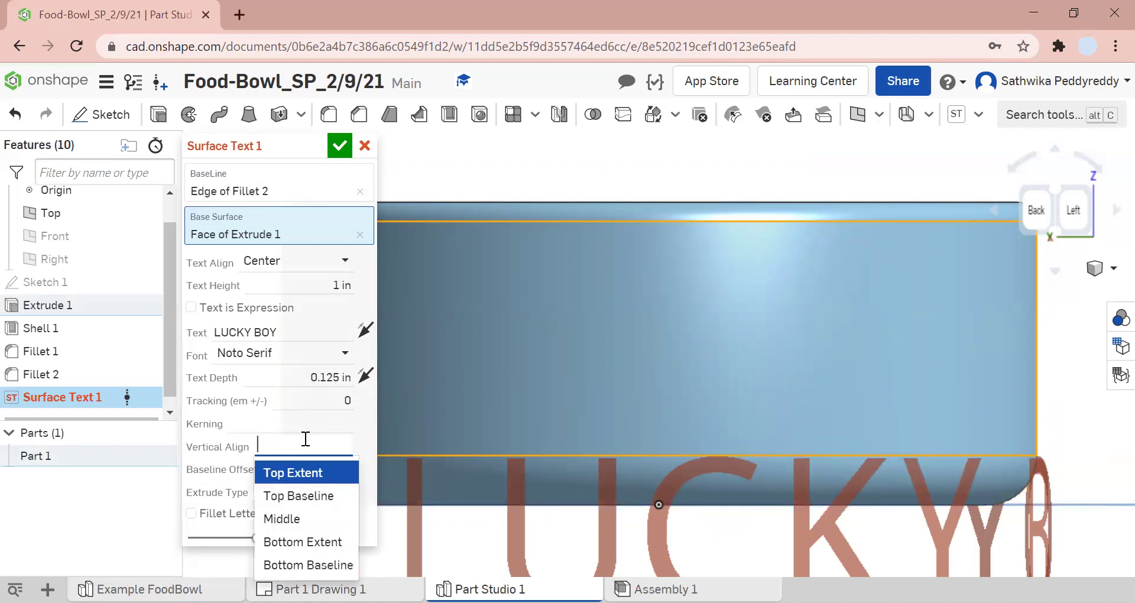
{"action": "left_click", "coordinate": [327, 499]}
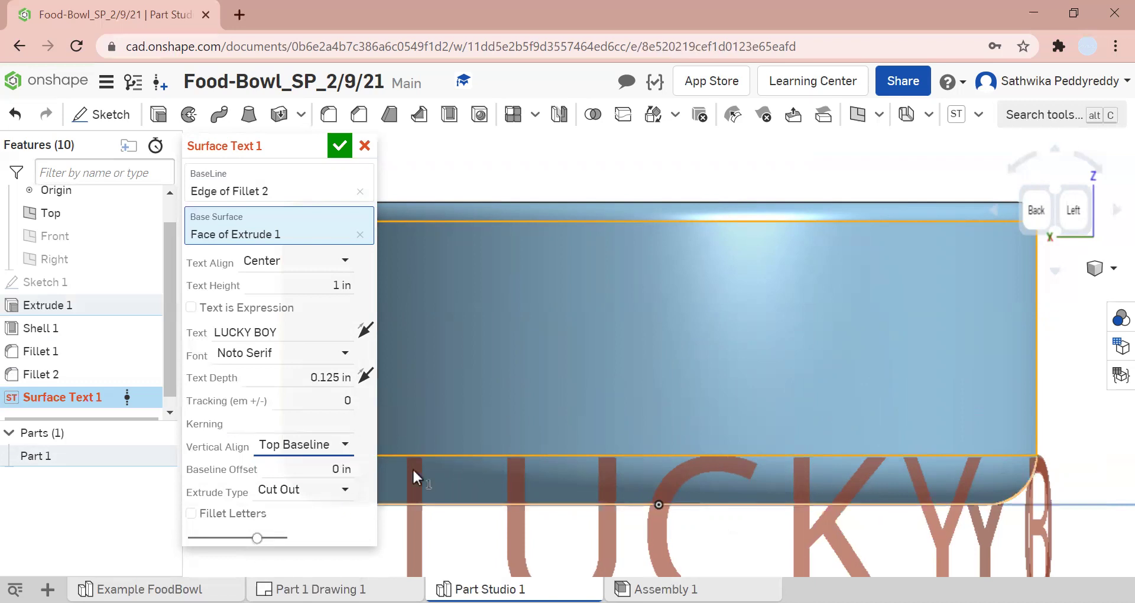
{"action": "left_click", "coordinate": [324, 445]}
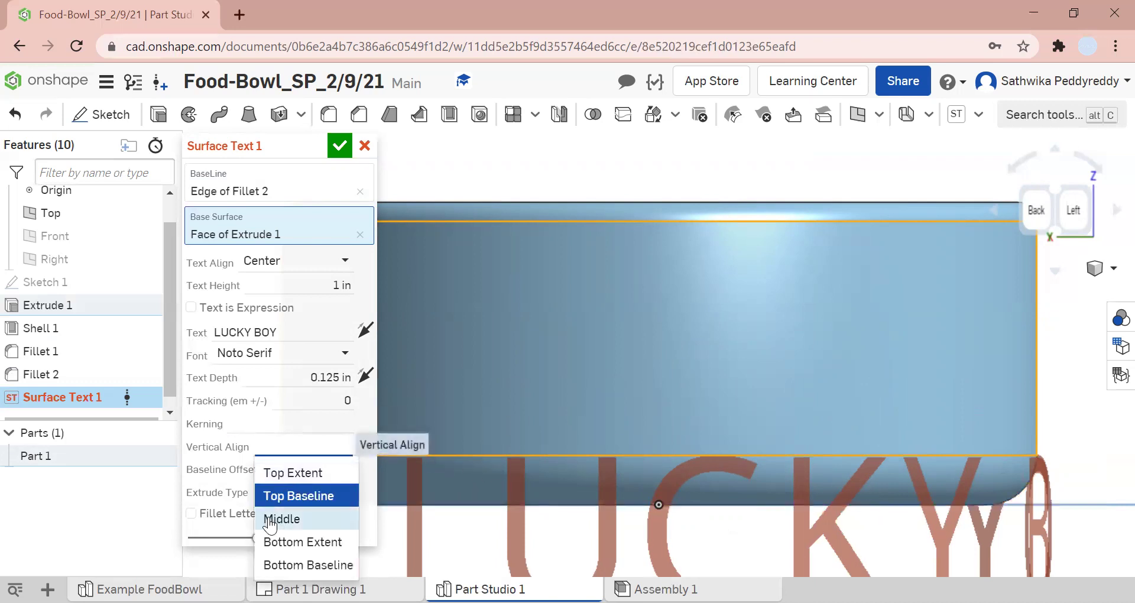
{"action": "left_click", "coordinate": [282, 519]}
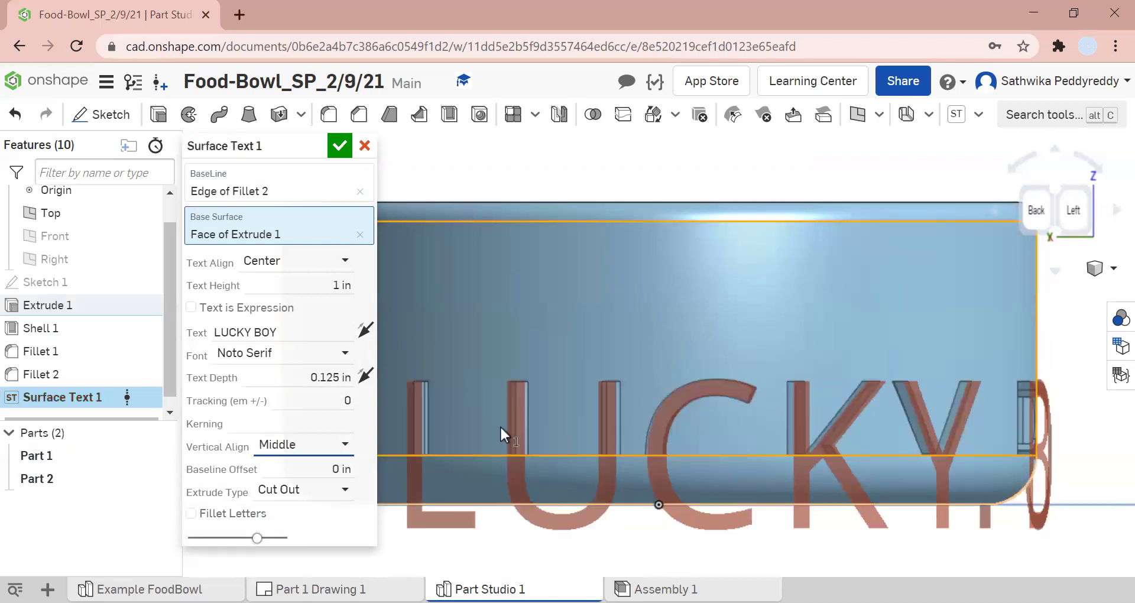
{"action": "left_click", "coordinate": [324, 445]}
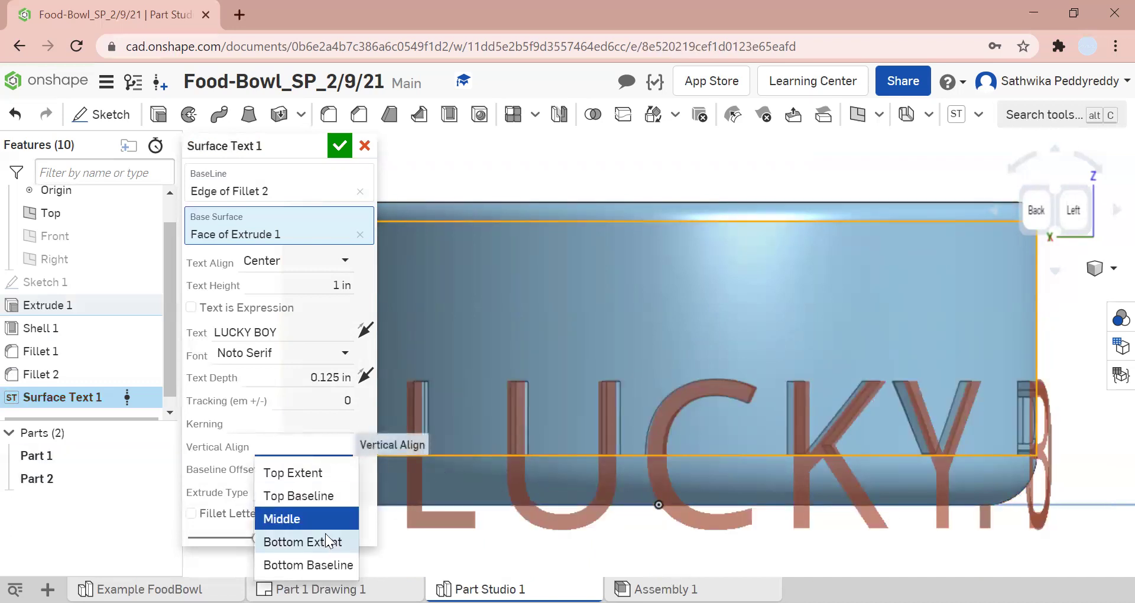
{"action": "left_click", "coordinate": [325, 539]}
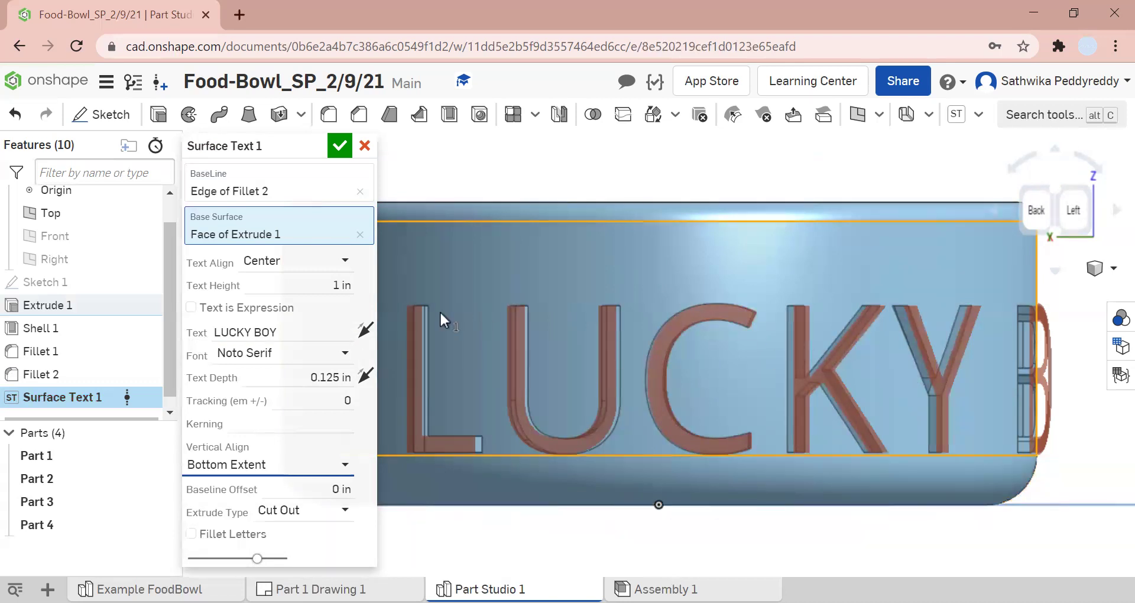
{"action": "left_click", "coordinate": [240, 464]}
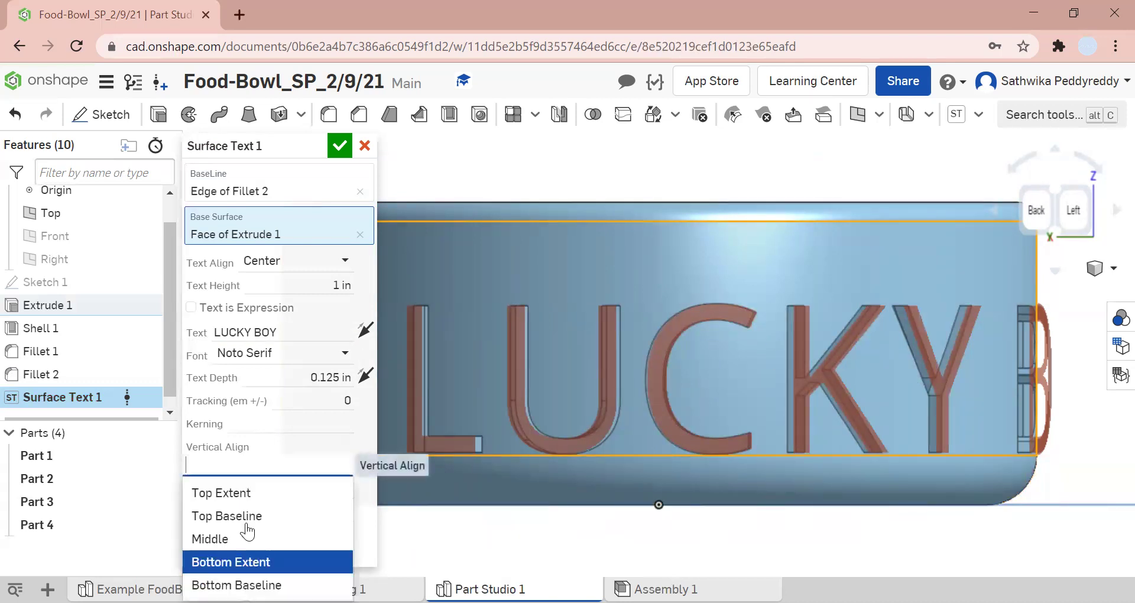
{"action": "left_click", "coordinate": [231, 561]}
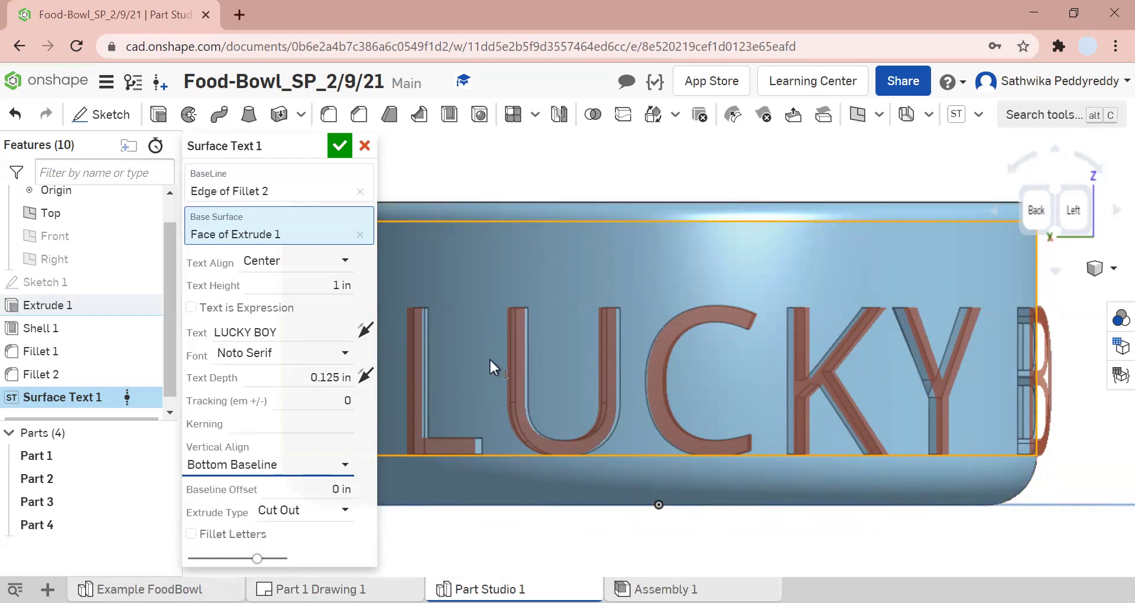
Change the text cut depth from 0.125 in to 0.1 in.
{"action": "left_click", "coordinate": [342, 378]}
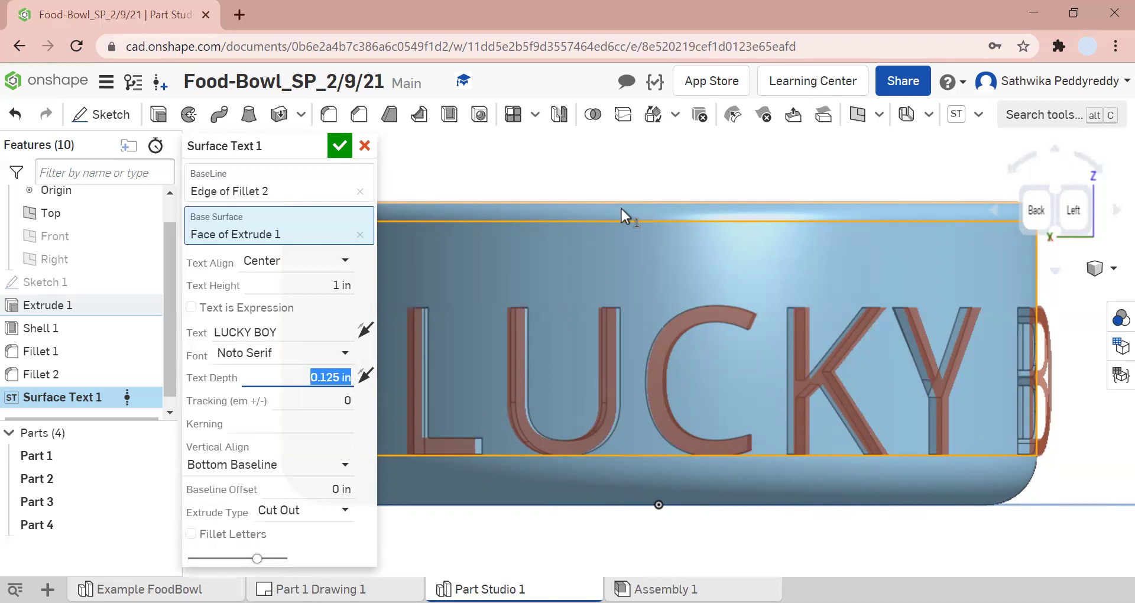
{"action": "type", "text": "0.1"}
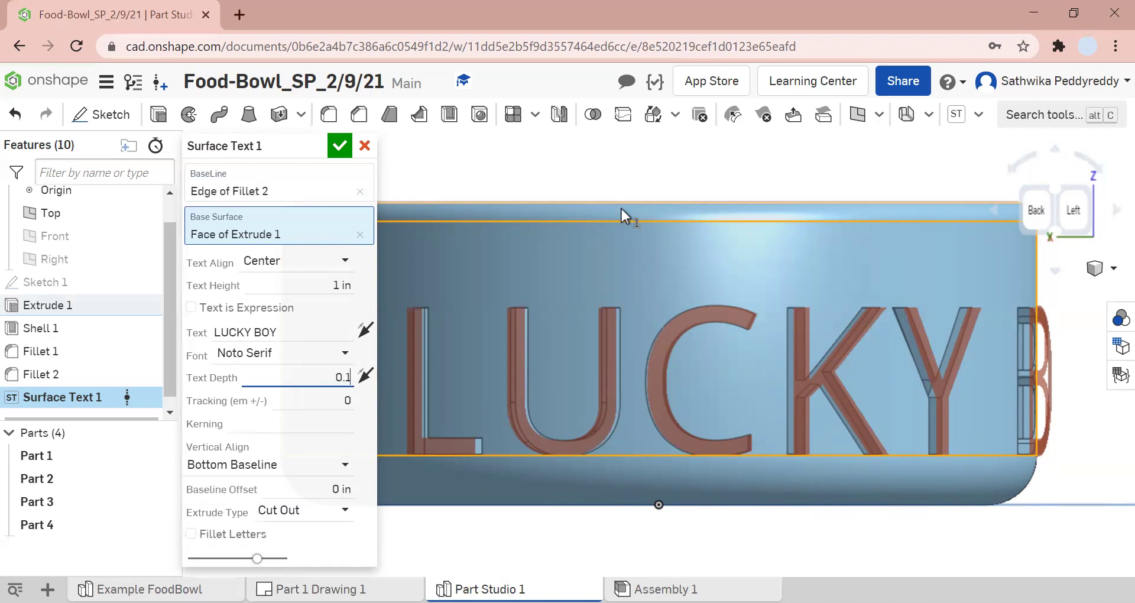
{"action": "key", "text": "Return"}
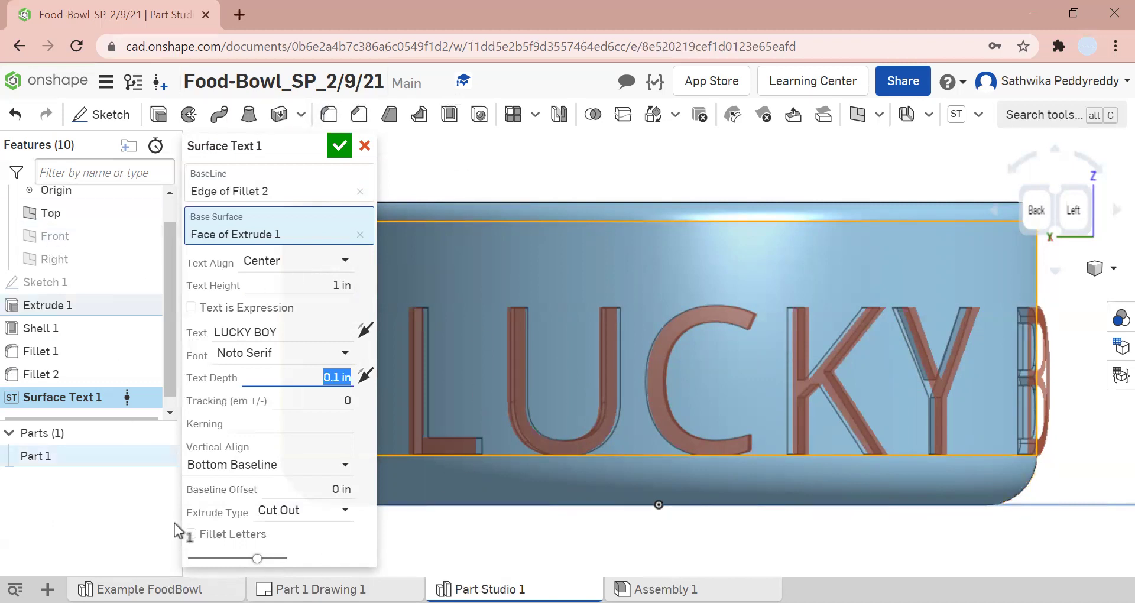
Accept the surface text cut and orbit the bowl to inspect its underside and lettering.
{"action": "left_click", "coordinate": [343, 146]}
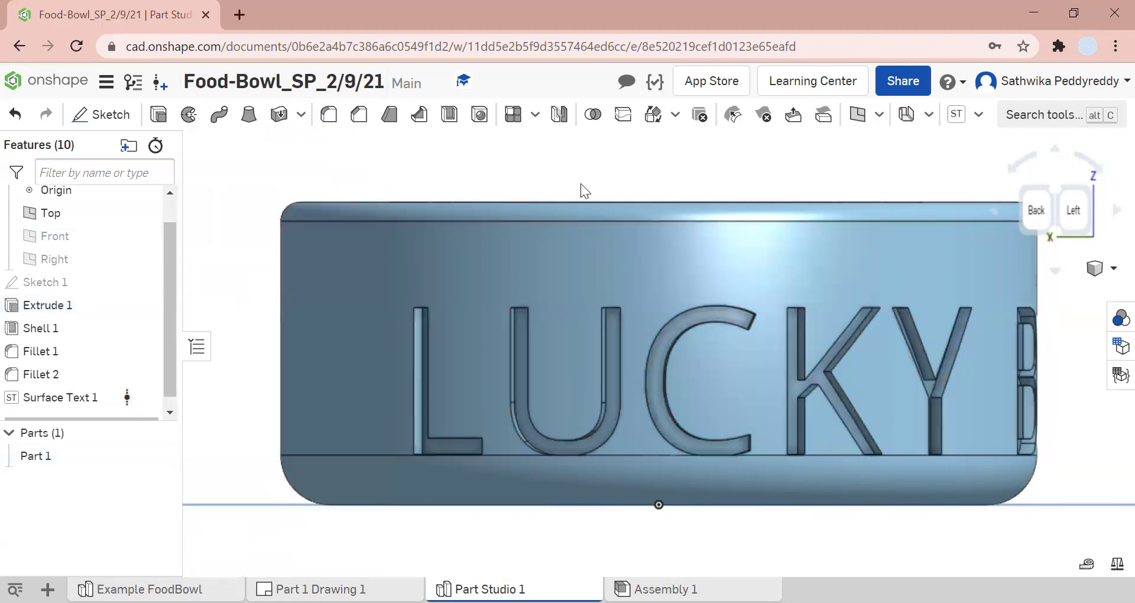
{"action": "left_click", "coordinate": [1093, 273]}
{"action": "left_click", "coordinate": [1089, 258]}
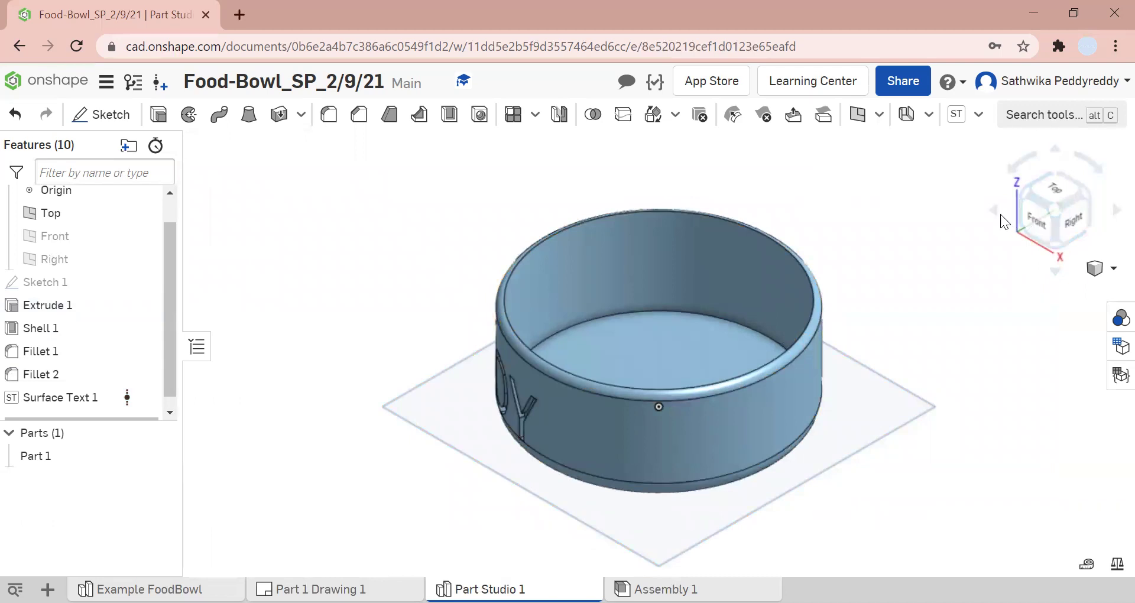
{"action": "left_click", "coordinate": [1000, 215]}
{"action": "left_click", "coordinate": [1114, 210]}
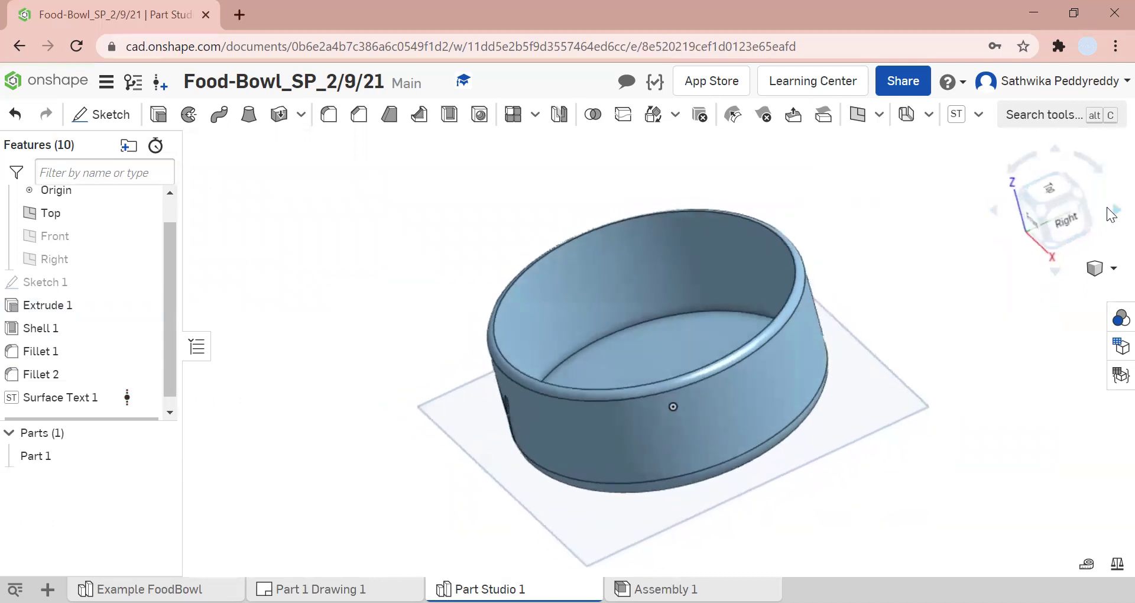
{"action": "left_click", "coordinate": [1115, 210]}
{"action": "left_click", "coordinate": [1114, 210]}
{"action": "left_click", "coordinate": [1114, 211]}
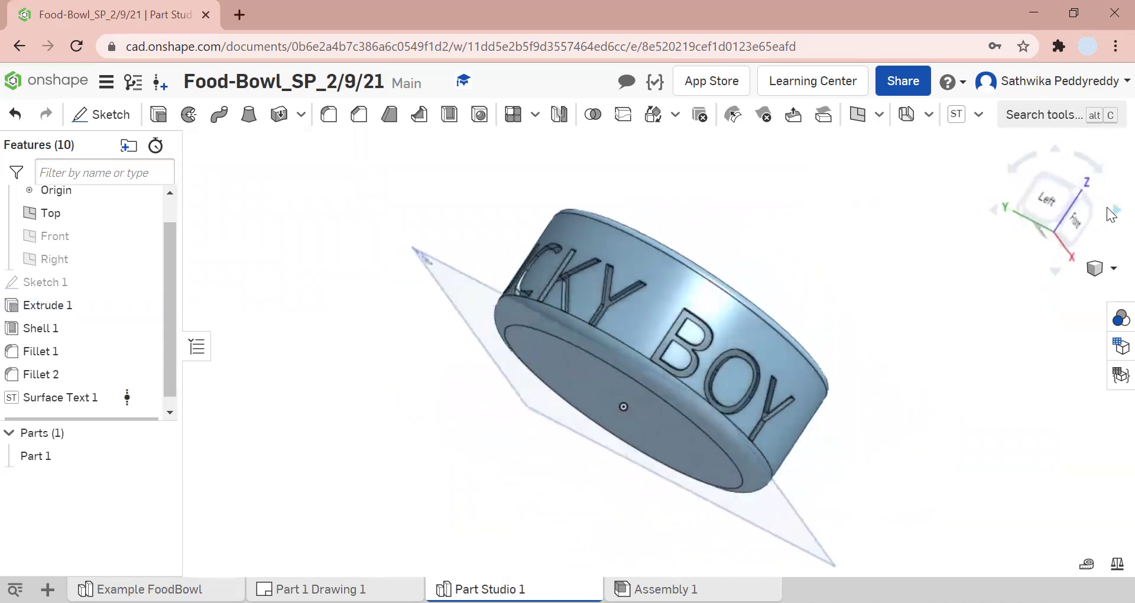
{"action": "left_click", "coordinate": [1115, 210]}
{"action": "left_click", "coordinate": [1111, 210]}
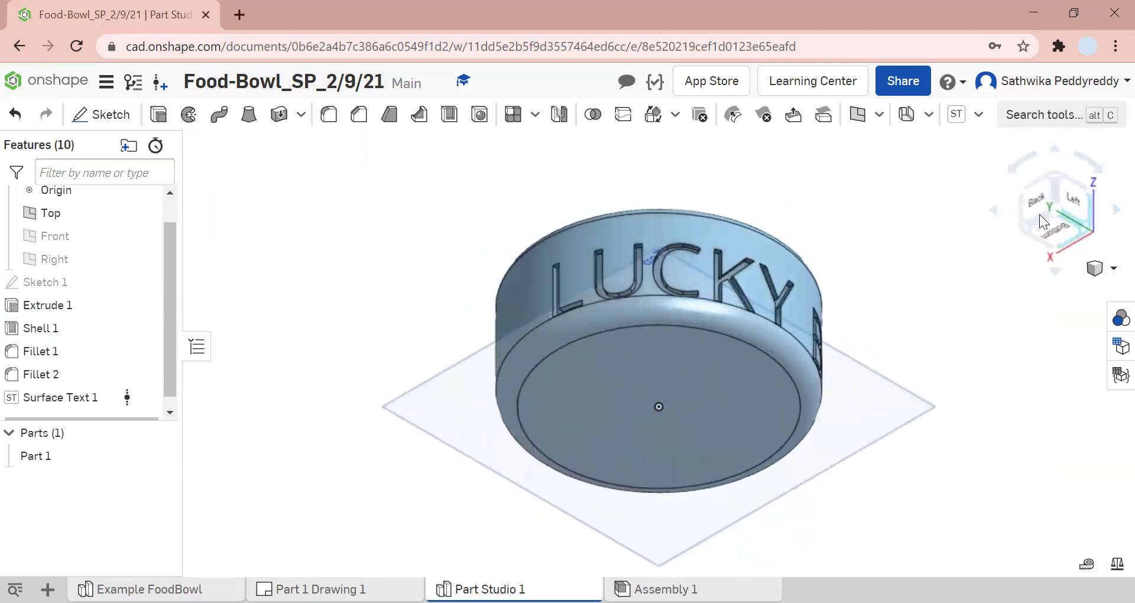
Turn the bowl around its axis to check the LUCKY BOY cut letters.
{"action": "left_click", "coordinate": [994, 213]}
{"action": "left_click", "coordinate": [994, 214]}
{"action": "left_click", "coordinate": [994, 214]}
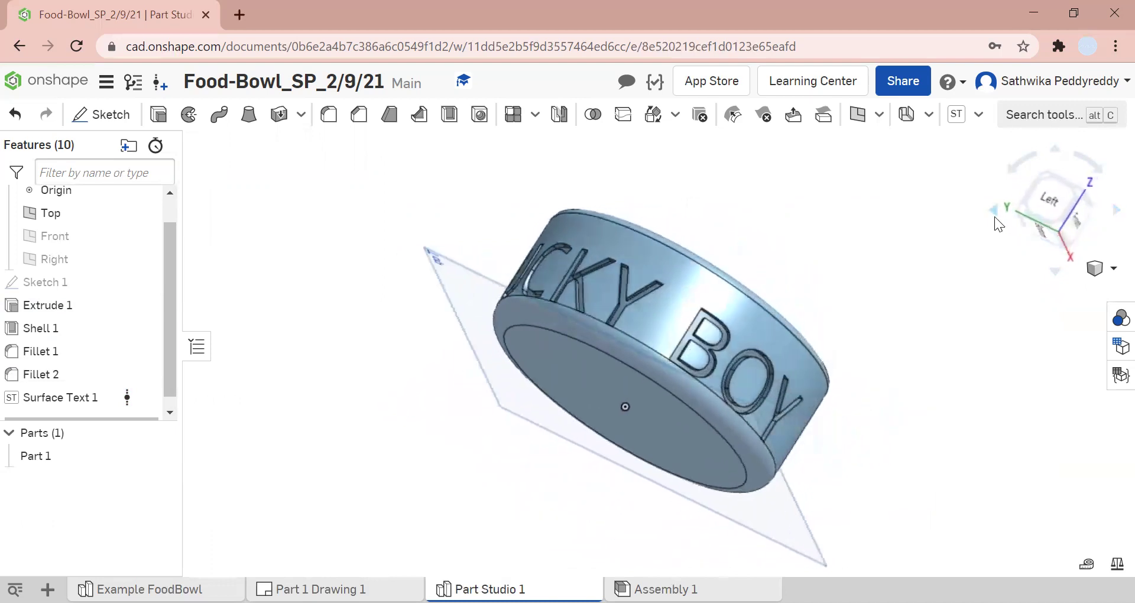
{"action": "left_click", "coordinate": [995, 214]}
{"action": "left_click", "coordinate": [994, 217]}
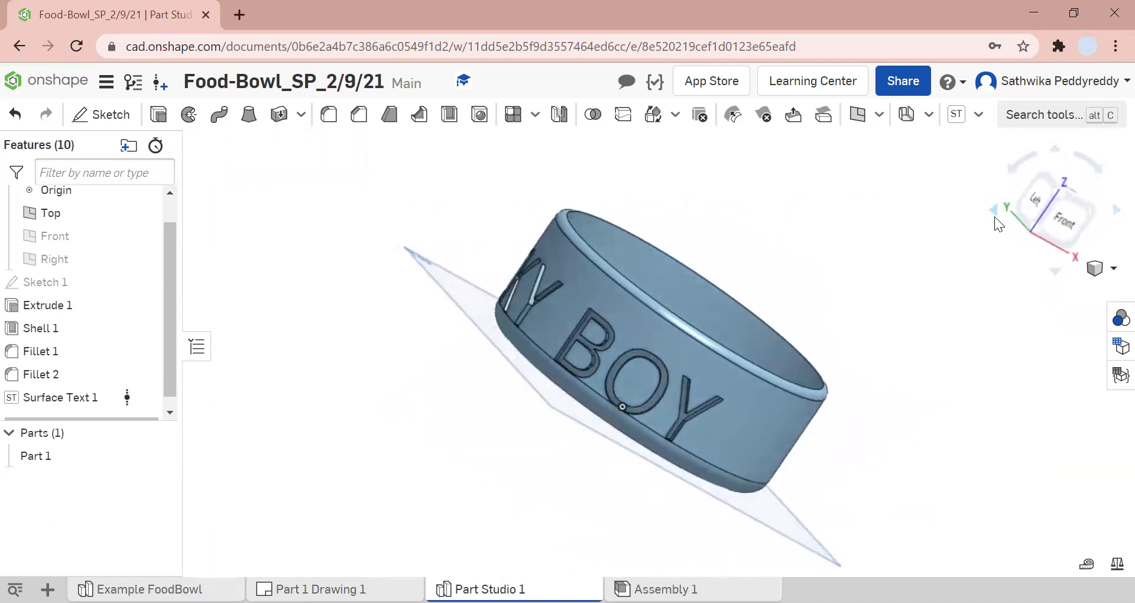
{"action": "left_click", "coordinate": [1108, 208]}
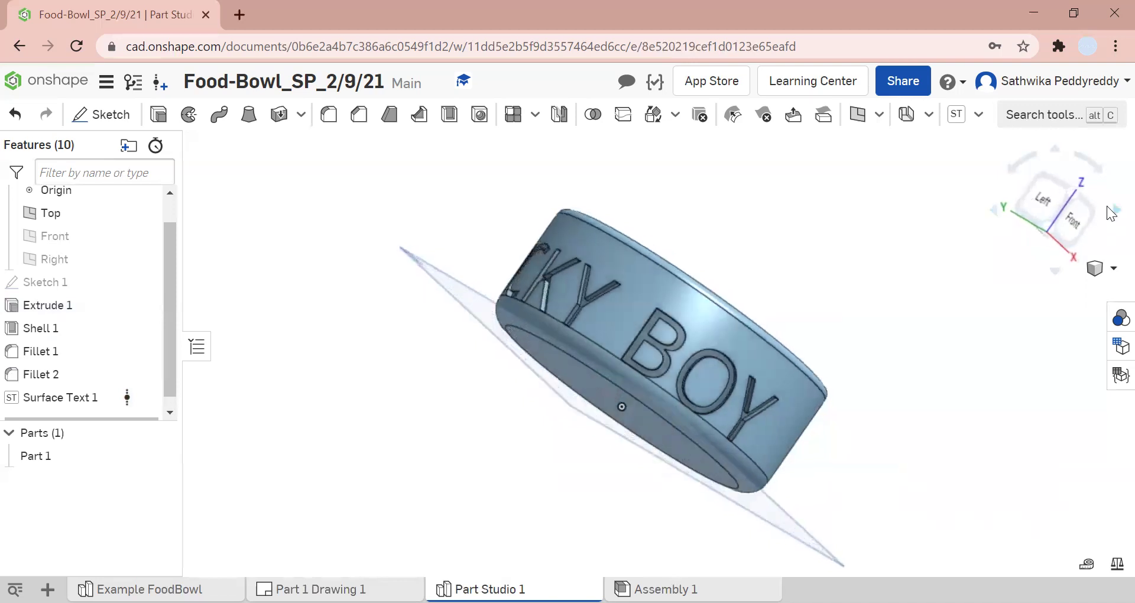
{"action": "left_click", "coordinate": [1111, 211]}
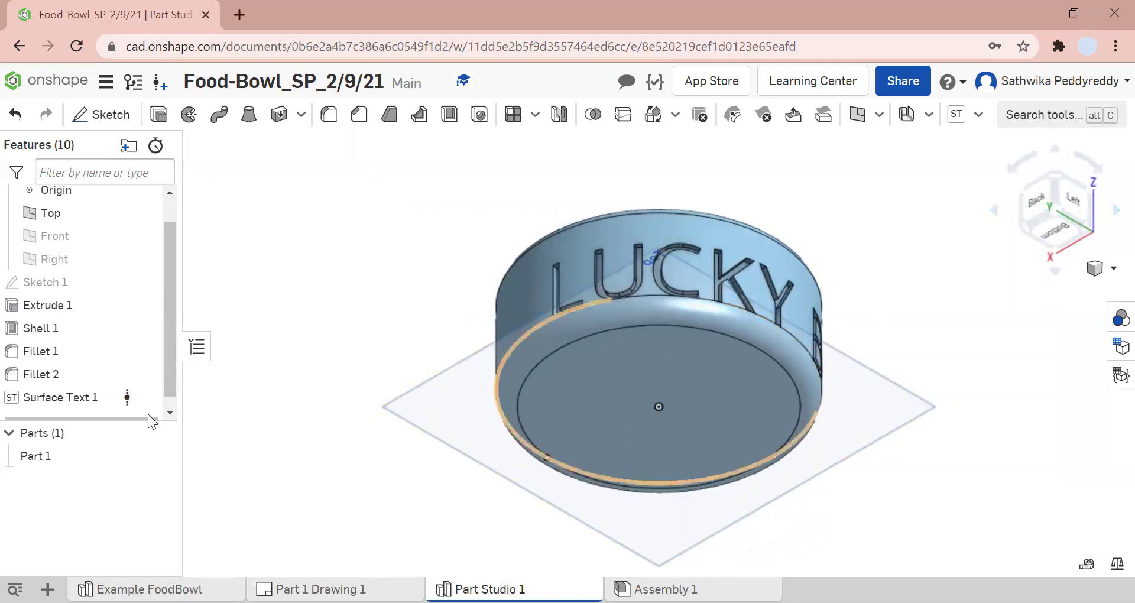
Hide the Top reference plane and return to the isometric view.
{"action": "left_click", "coordinate": [144, 213]}
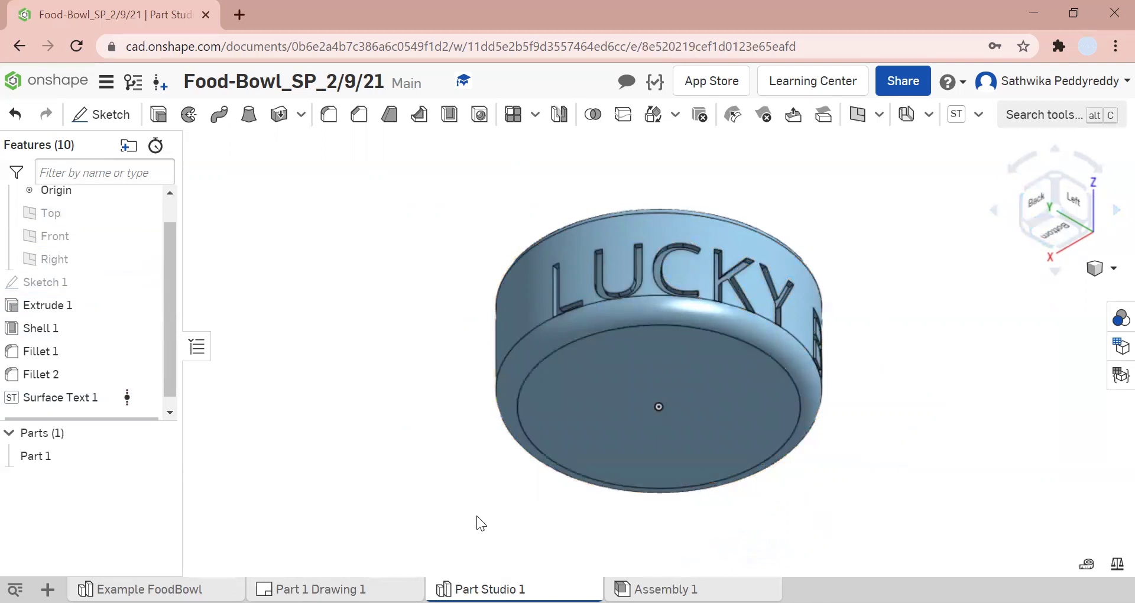
{"action": "left_click", "coordinate": [1113, 271]}
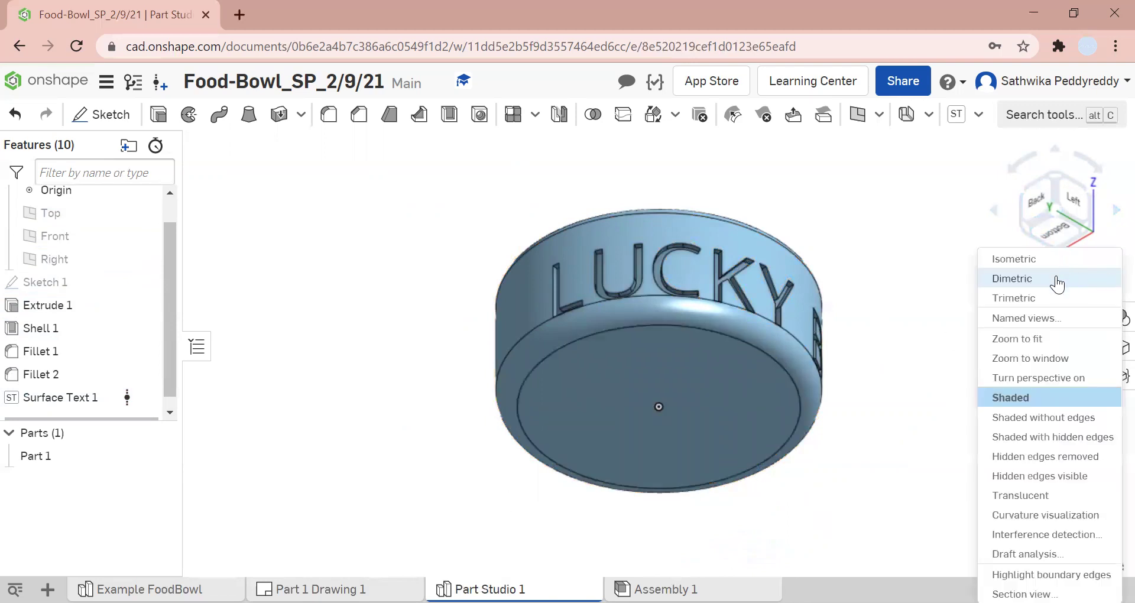
{"action": "left_click", "coordinate": [988, 189]}
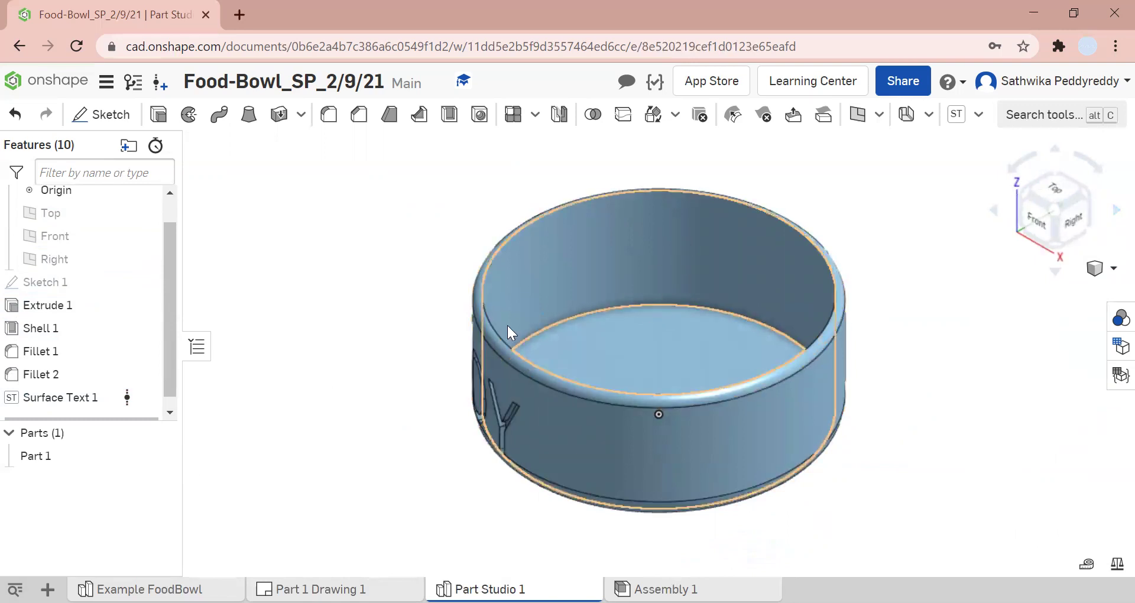
Change Part 1's appearance to the dark brown swatch 4D4A43.
{"action": "left_click", "coordinate": [105, 465]}
{"action": "left_click", "coordinate": [115, 451]}
{"action": "right_click", "coordinate": [115, 452]}
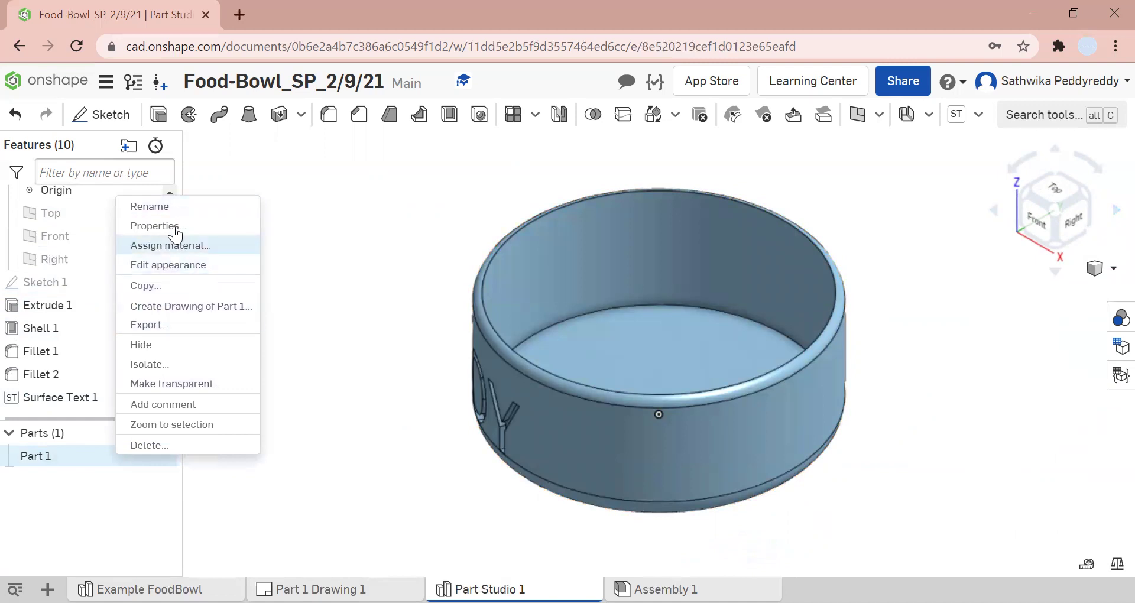
{"action": "left_click", "coordinate": [166, 264]}
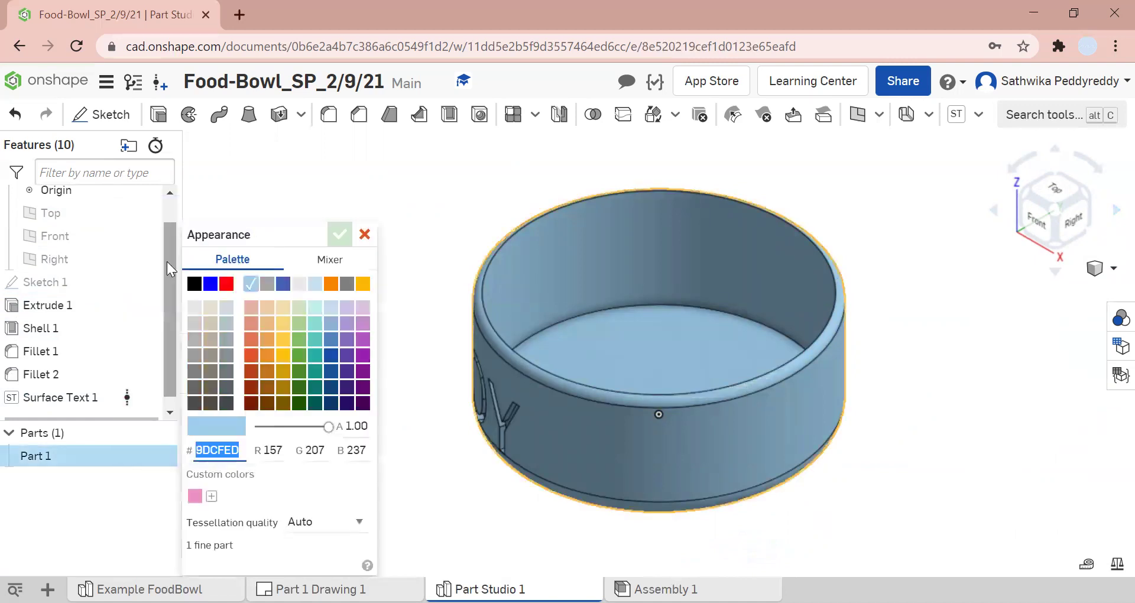
{"action": "left_click", "coordinate": [211, 403]}
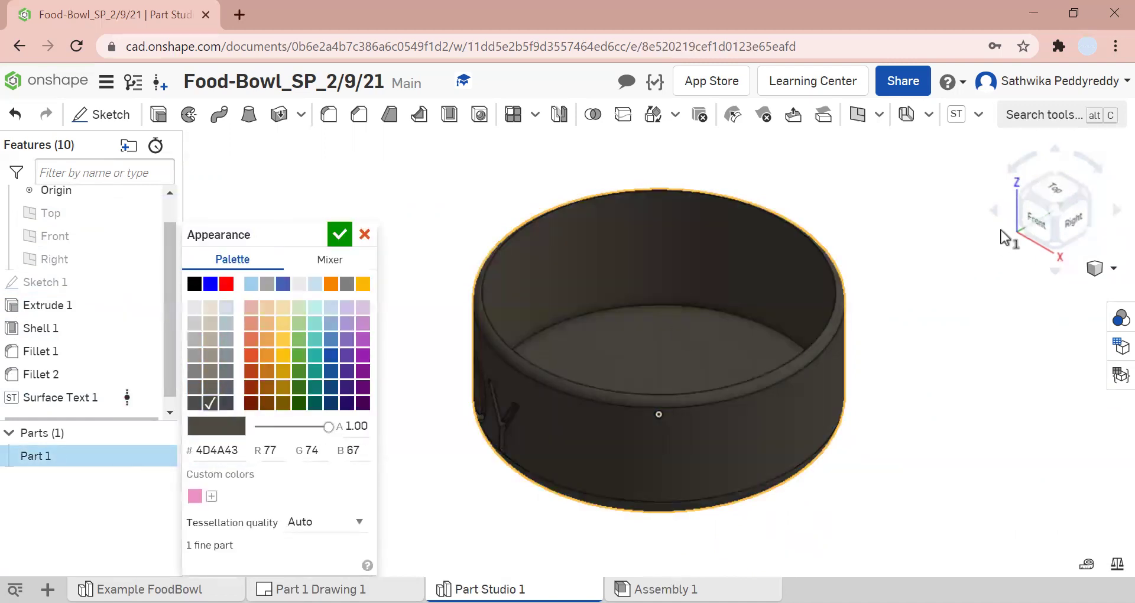
Rotate around the bowl to check the LUCKY BOY letters in dark brown, then confirm.
{"action": "left_click", "coordinate": [1033, 221]}
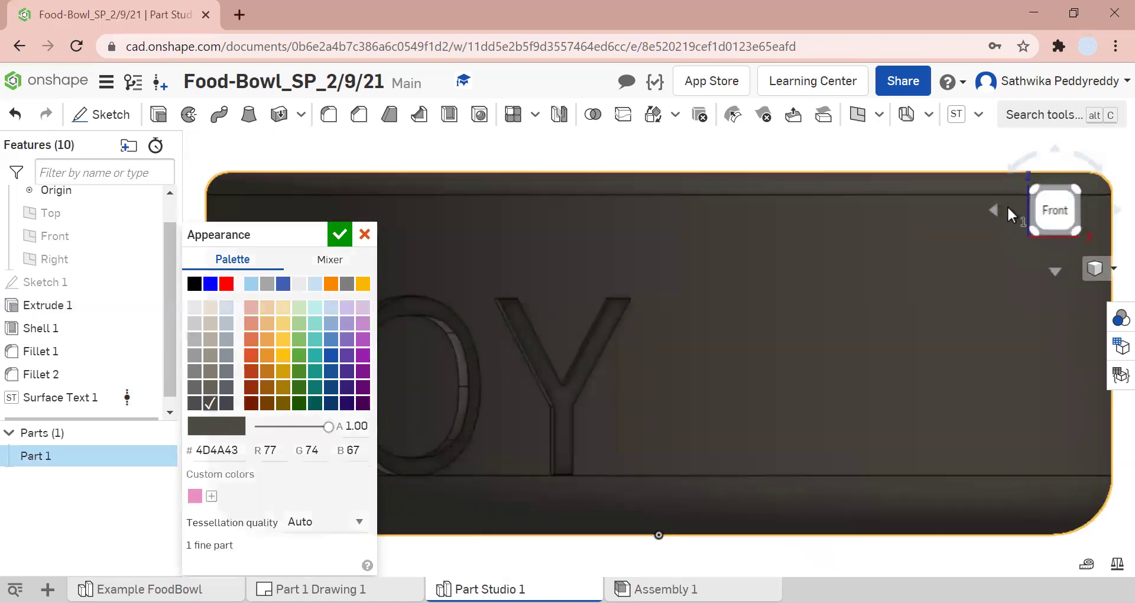
{"action": "left_click", "coordinate": [1007, 206]}
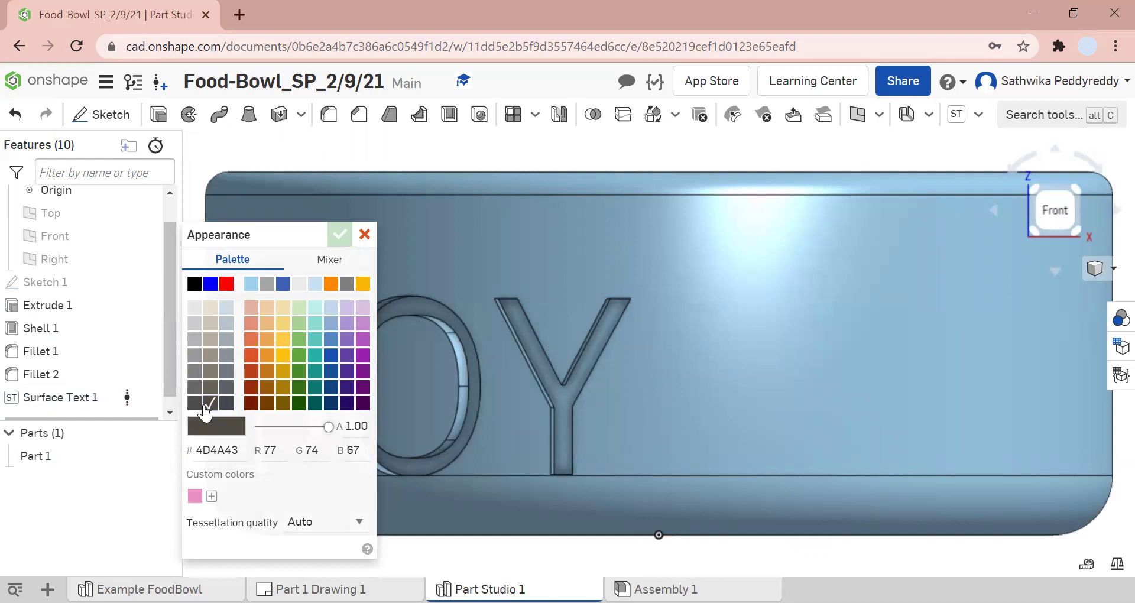
{"action": "left_click", "coordinate": [47, 458]}
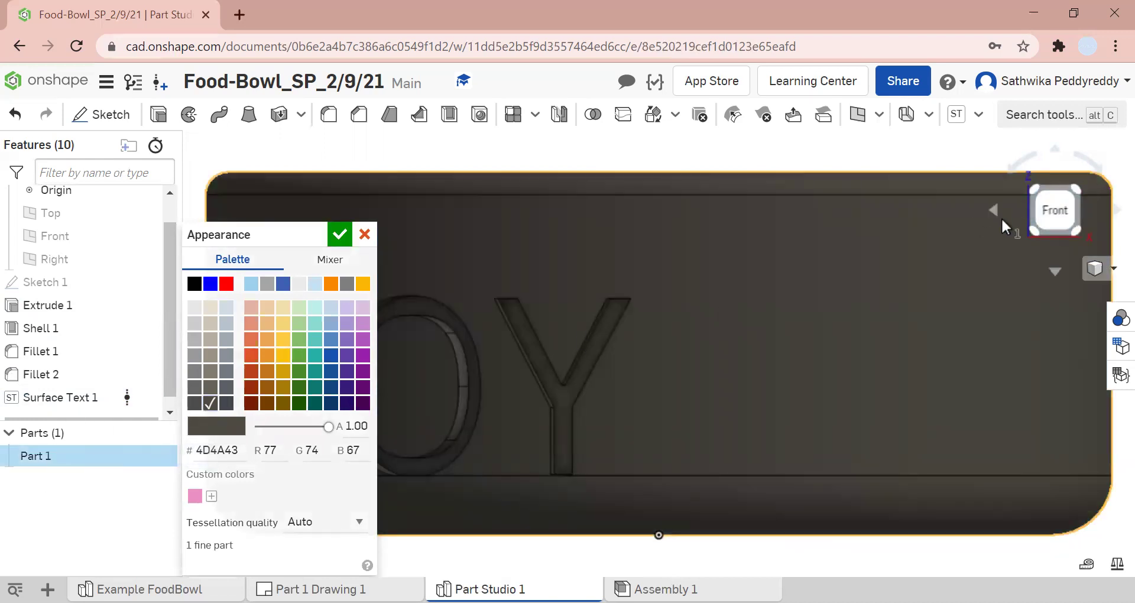
{"action": "left_click", "coordinate": [996, 211]}
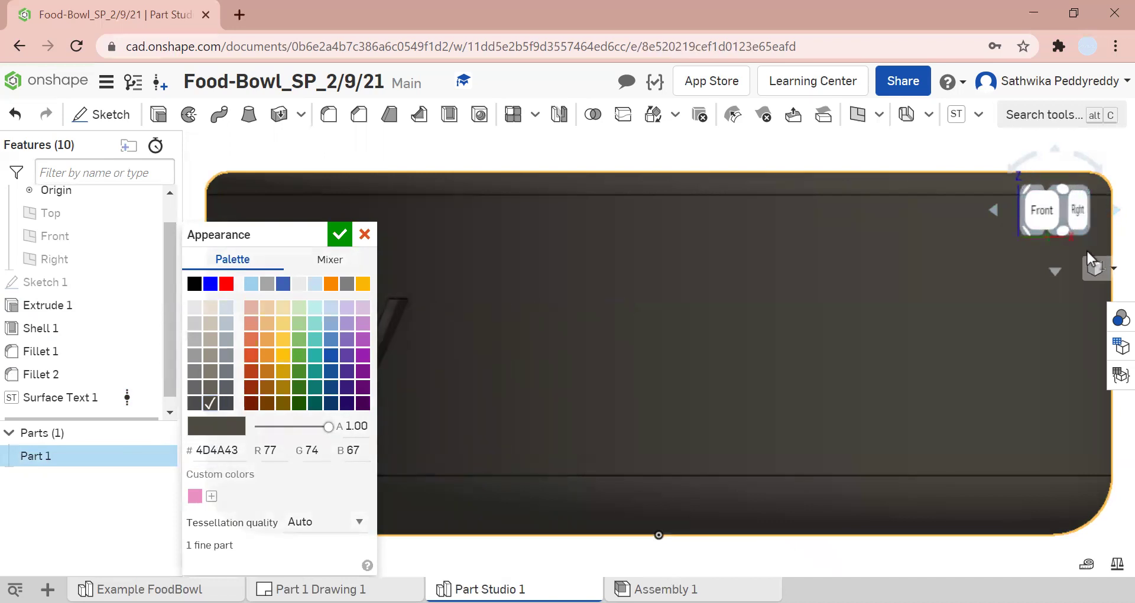
{"action": "left_click", "coordinate": [1108, 216]}
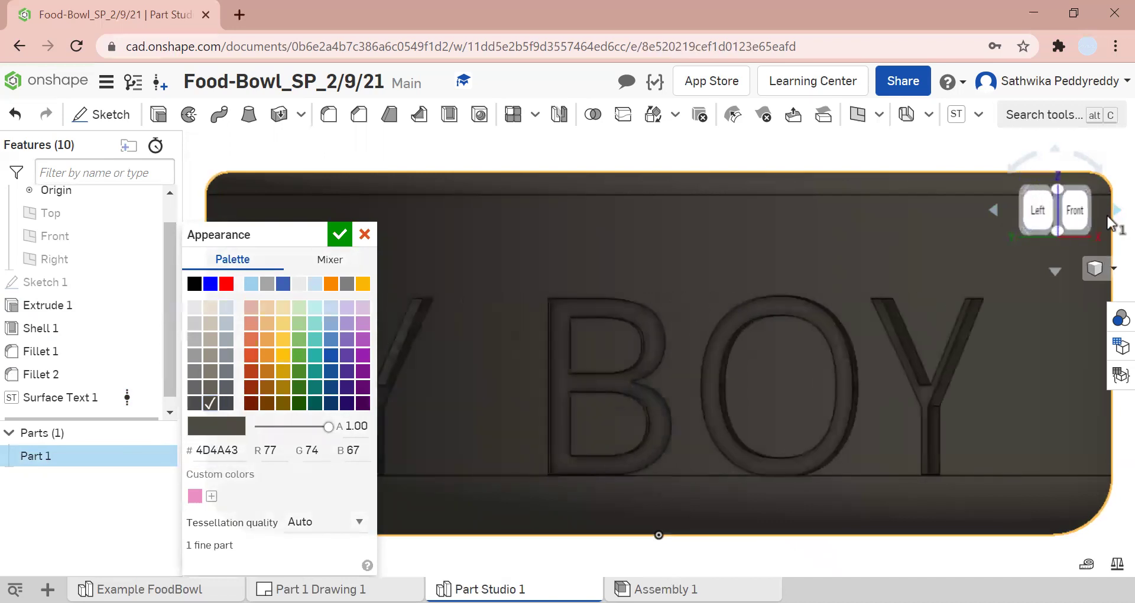
{"action": "left_click", "coordinate": [1108, 215]}
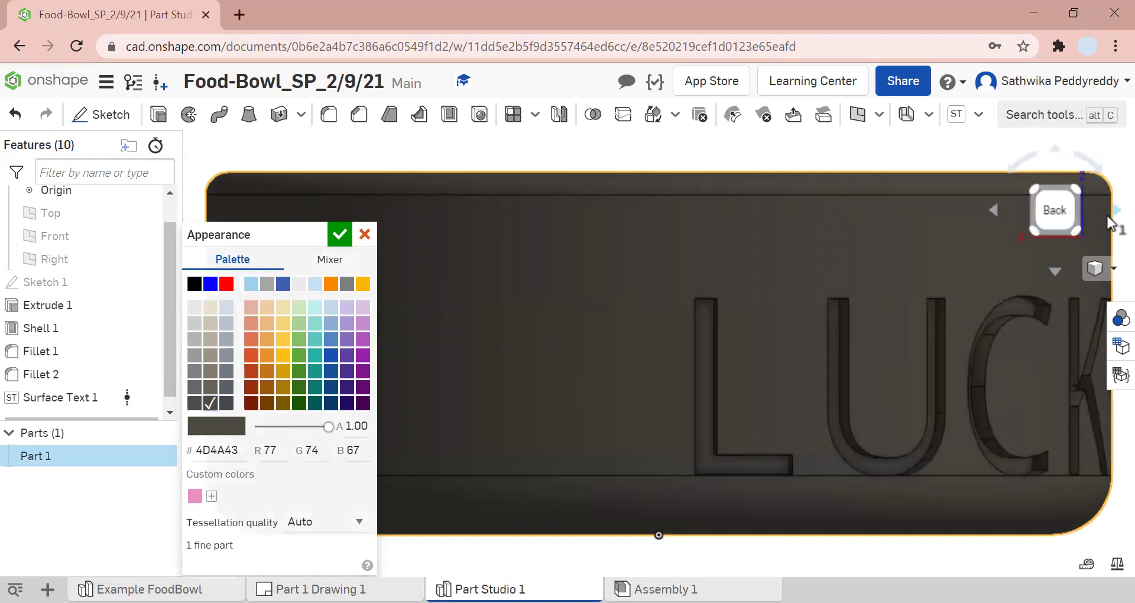
{"action": "left_click", "coordinate": [989, 207]}
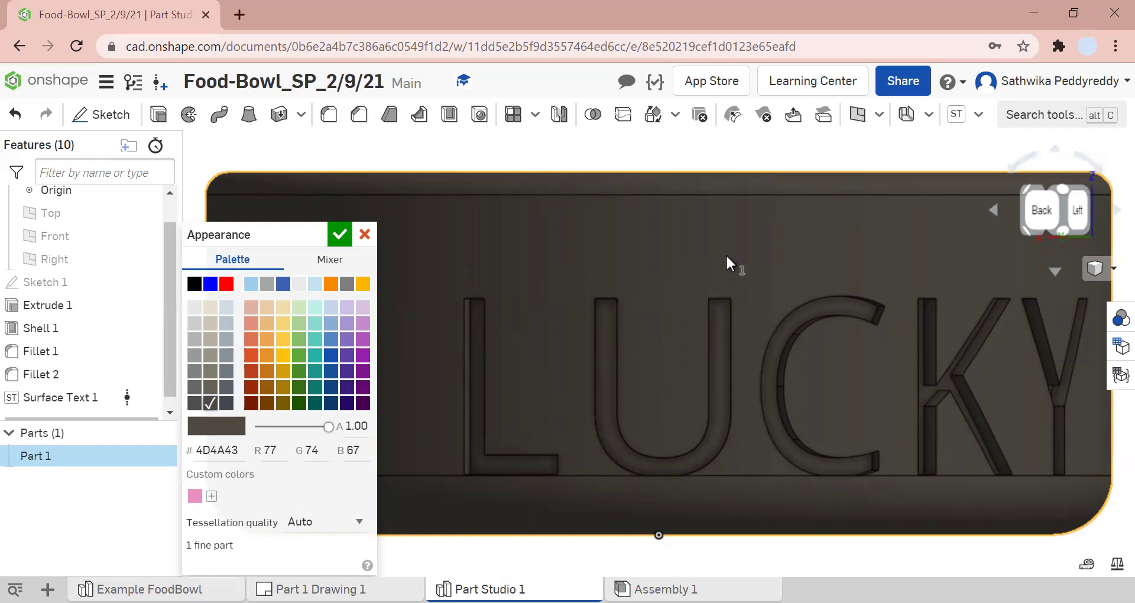
{"action": "left_click", "coordinate": [341, 240]}
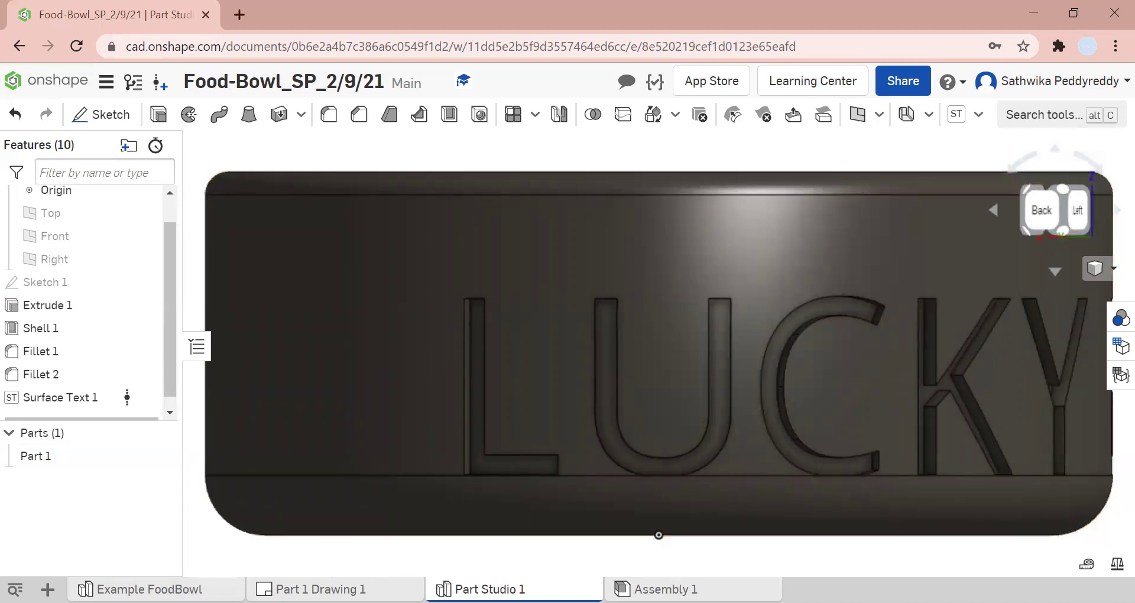
Assign A2 Stainless Steel (0.29 lb/in³) to Part 1, found by searching 'sta'.
{"action": "right_click", "coordinate": [109, 464]}
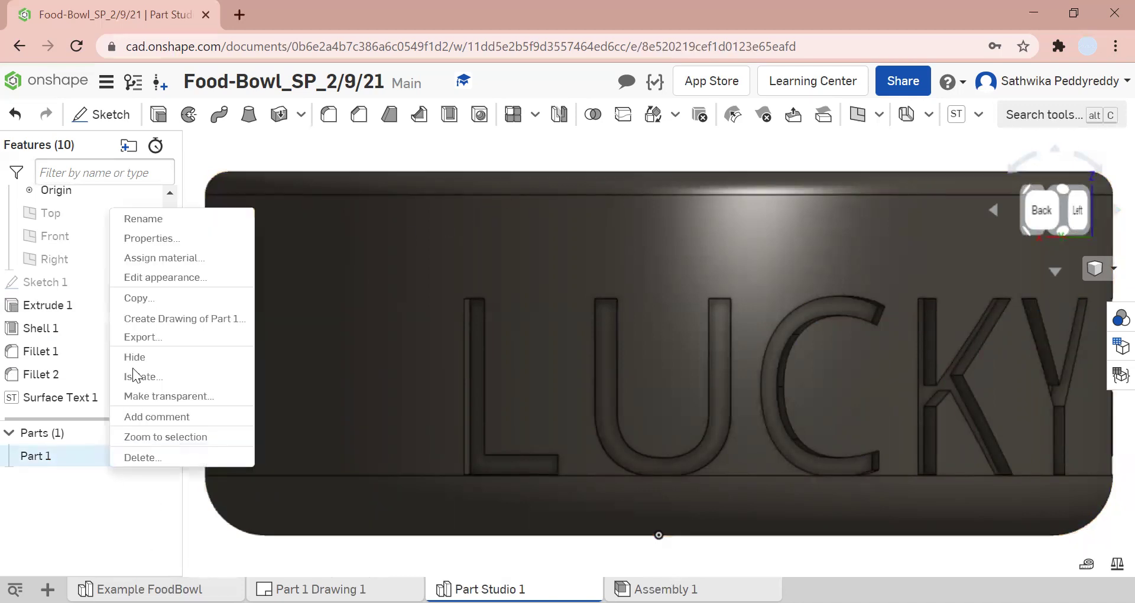
{"action": "left_click", "coordinate": [180, 258]}
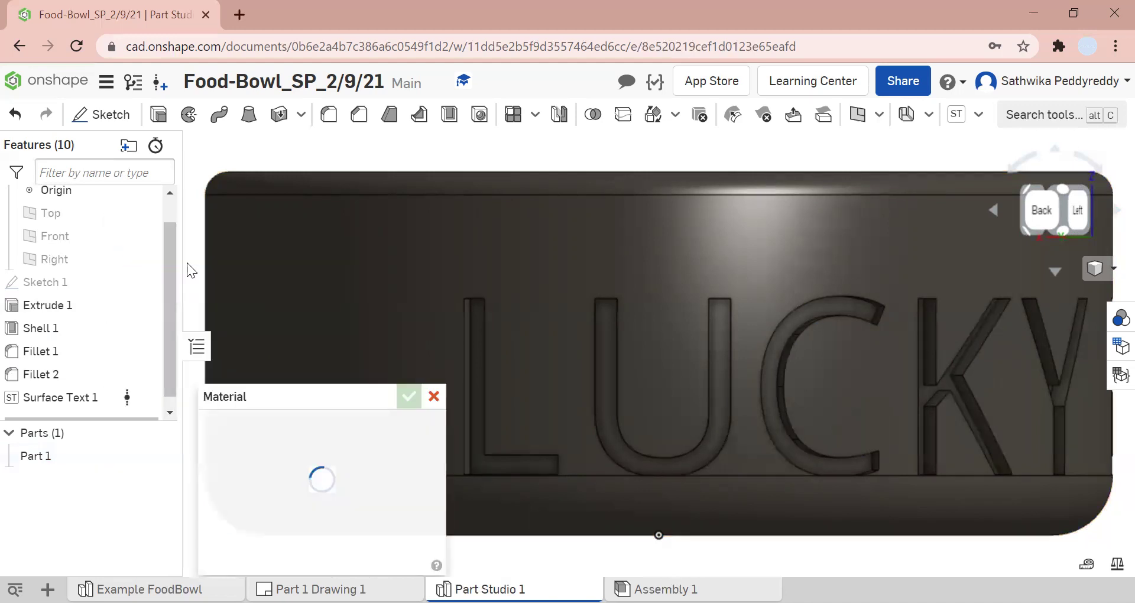
{"action": "left_click", "coordinate": [337, 488]}
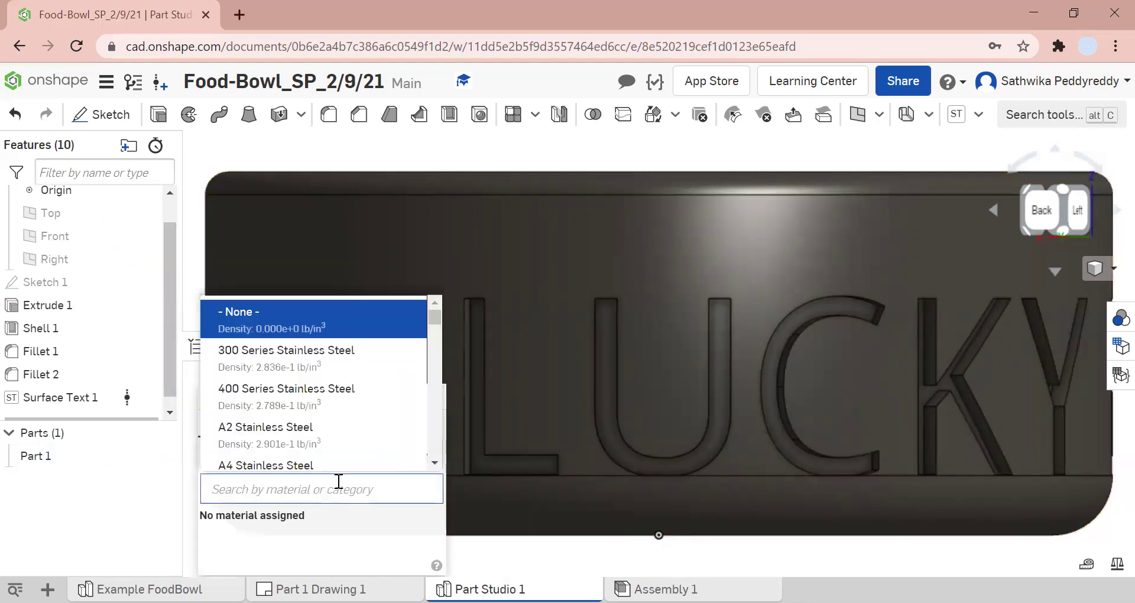
{"action": "type", "text": "sta"}
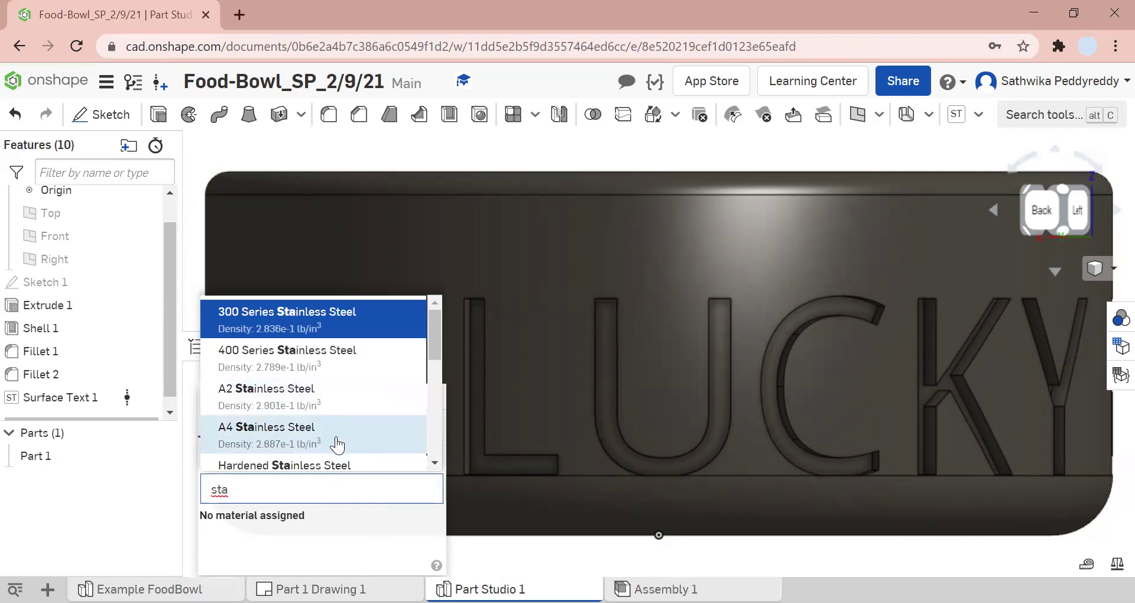
{"action": "scroll", "coordinate": [337, 445], "scroll_direction": "down", "scroll_amount": 1}
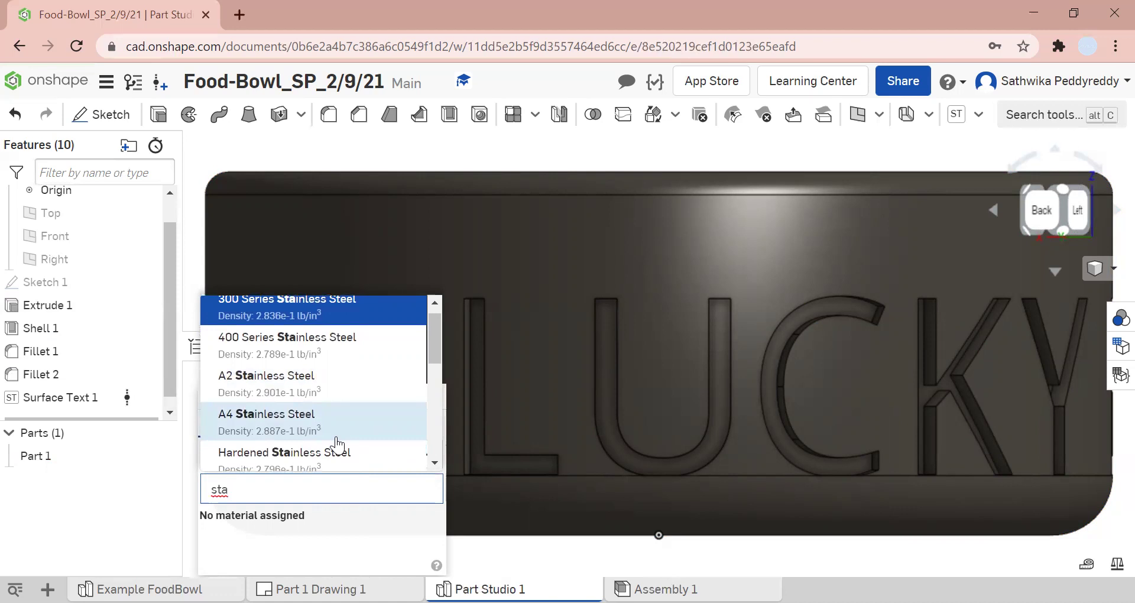
{"action": "scroll", "coordinate": [337, 444], "scroll_direction": "down", "scroll_amount": 1}
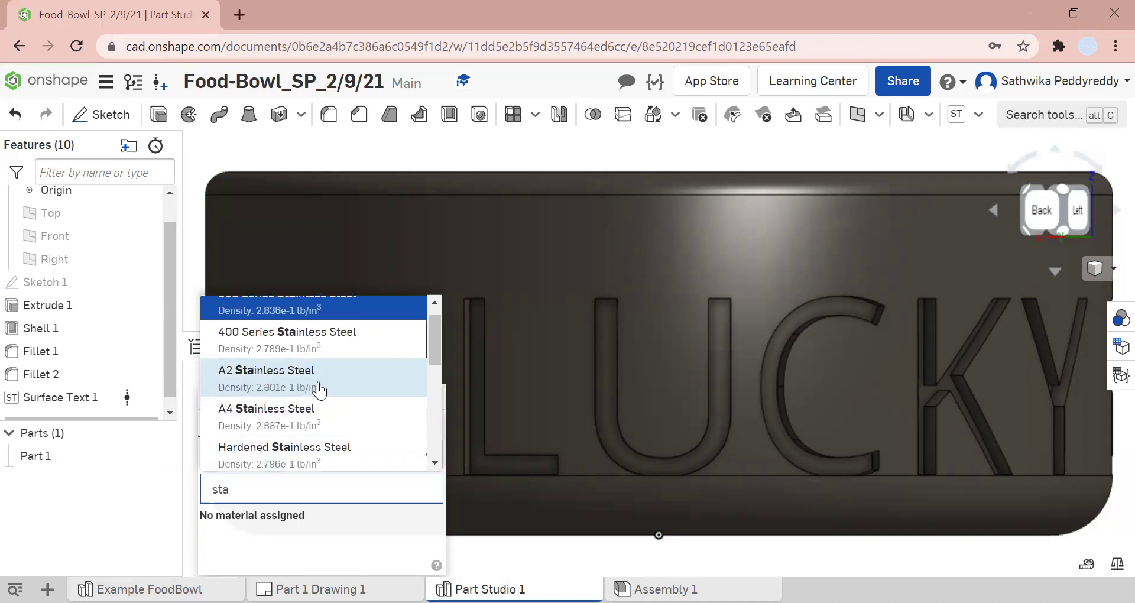
{"action": "left_click", "coordinate": [336, 385]}
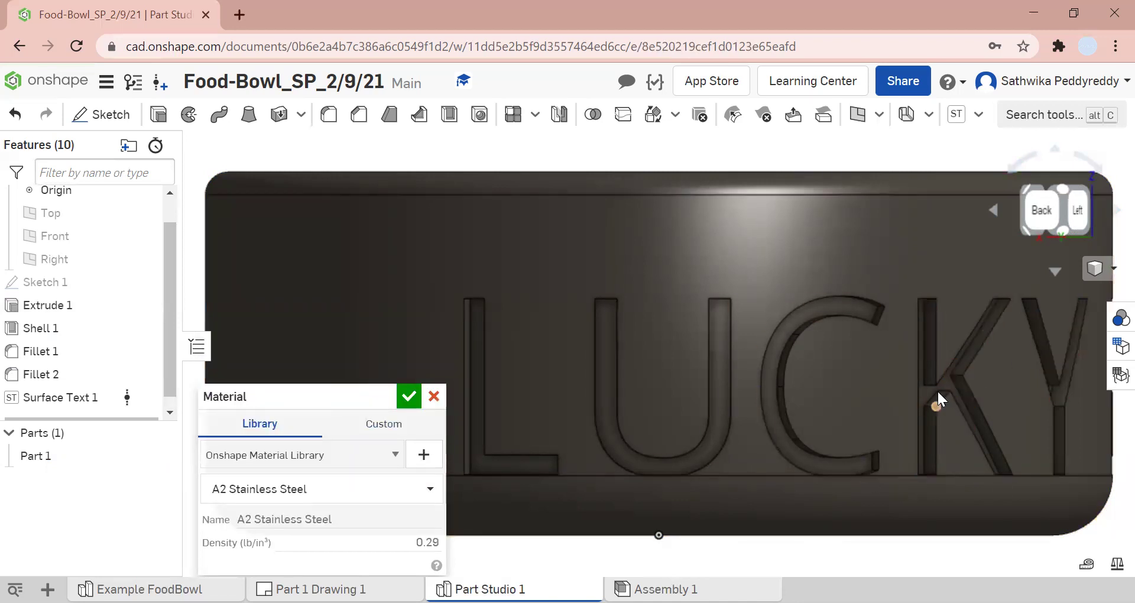
{"action": "left_click", "coordinate": [408, 398]}
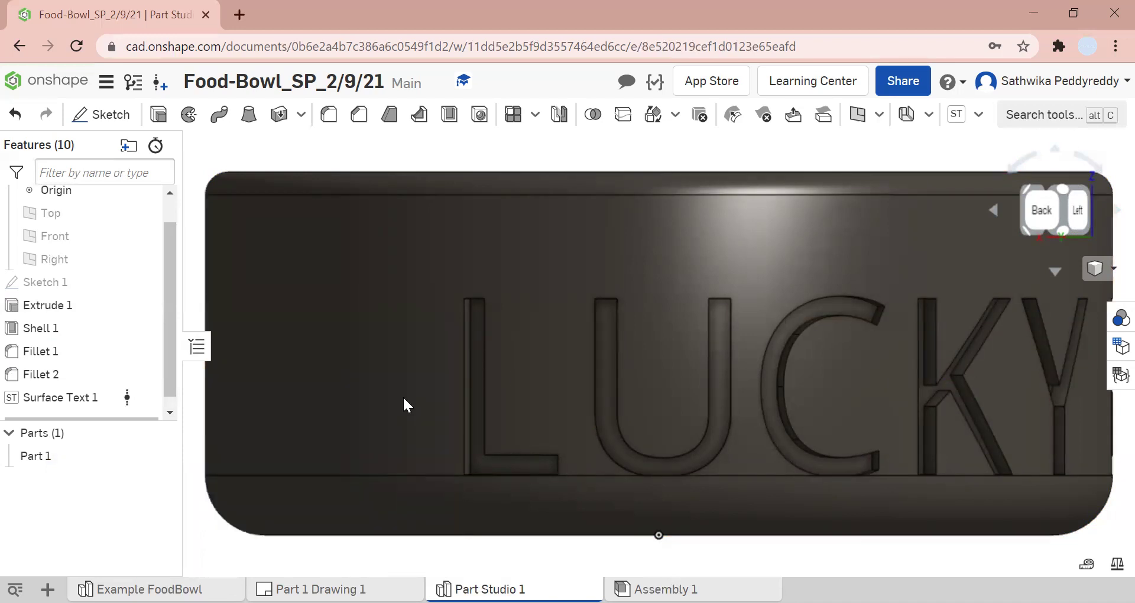